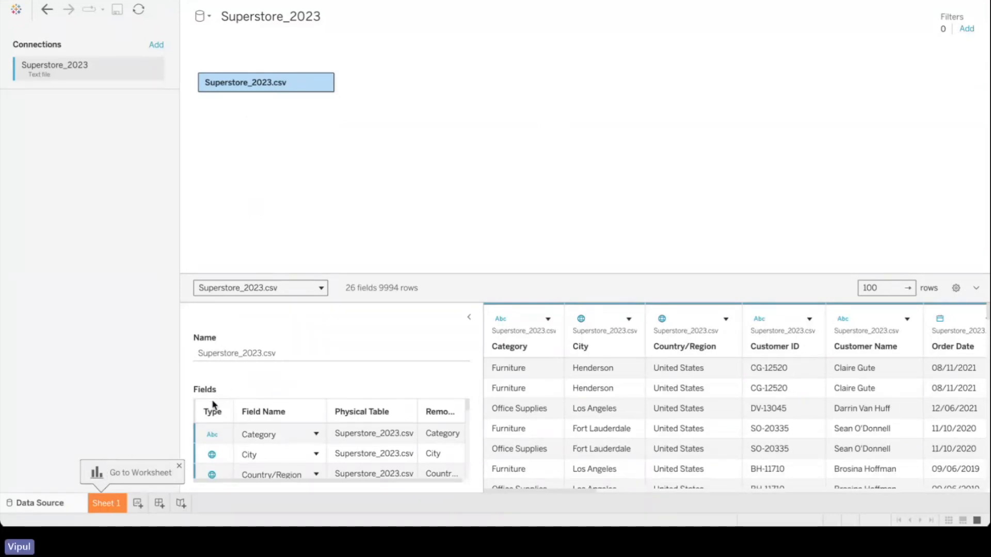
- Enlarge the data details area to fit more of the Superstore_2023.csv fields and preview rows
click(273, 294)
click(401, 221)
scroll(211, 435, down, 6)
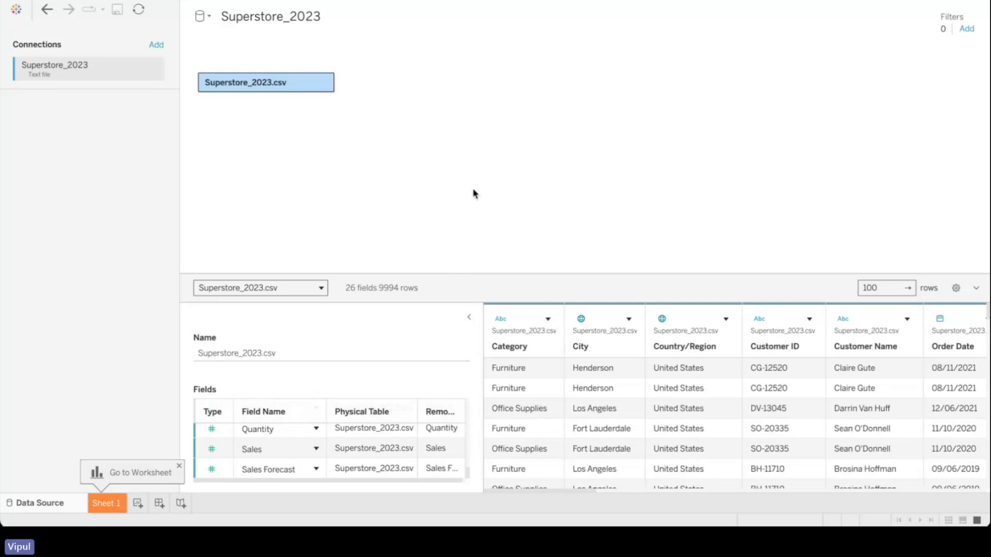
drag(543, 277, 534, 42)
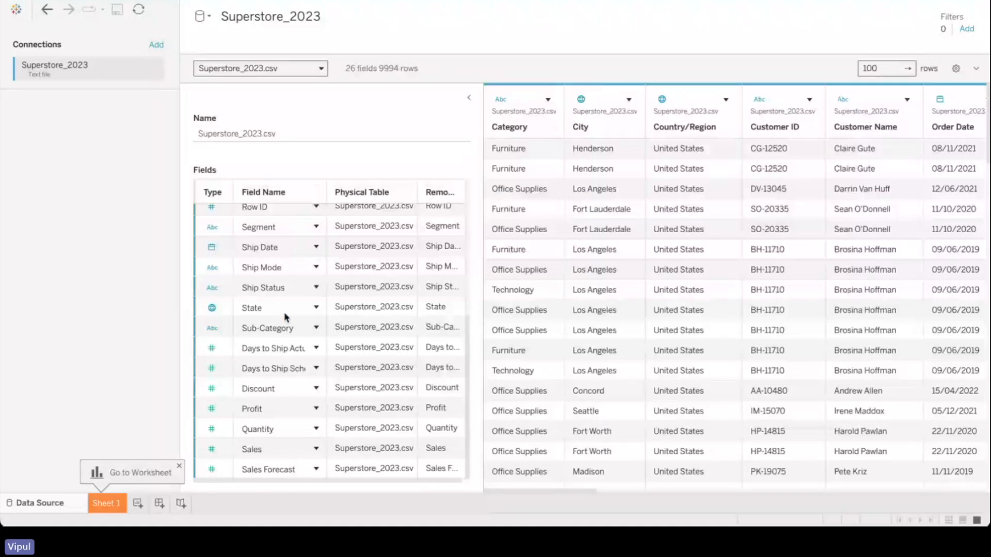
- Examine the data types in the field list and across all preview columns, from Category through Sales Forecast
scroll(284, 311, up, 5)
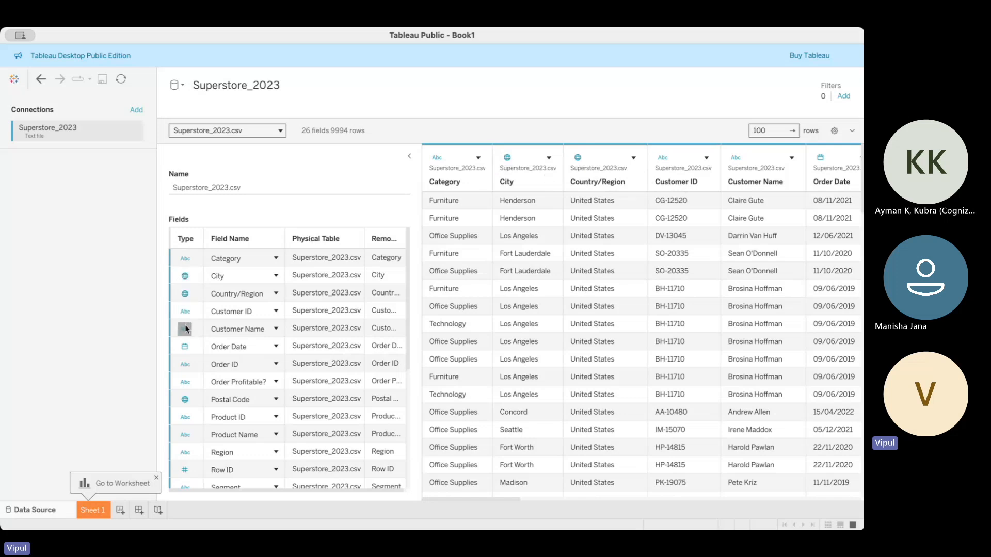
scroll(185, 310, down, 3)
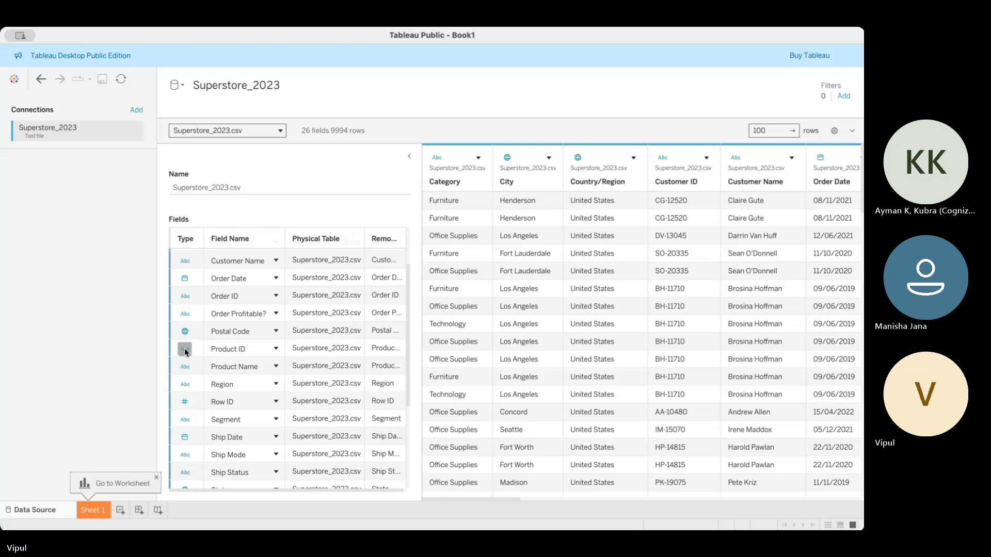
scroll(186, 353, down, 3)
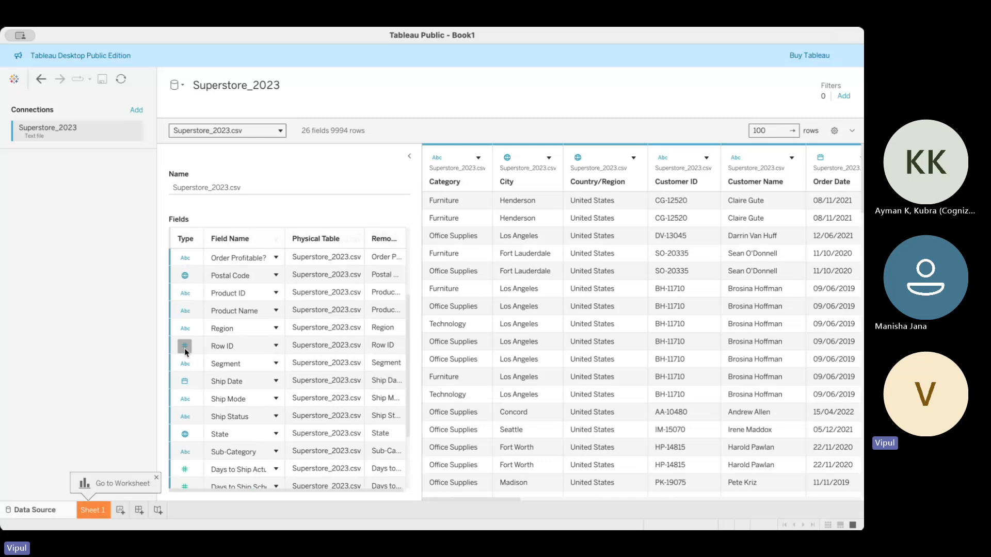
scroll(187, 352, down, 5)
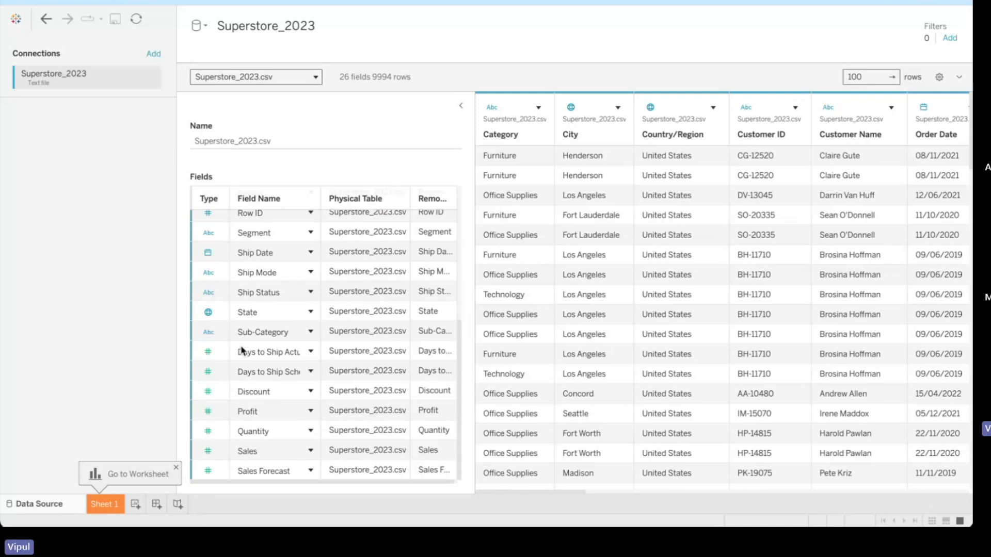
scroll(241, 349, up, 2)
scroll(240, 348, up, 5)
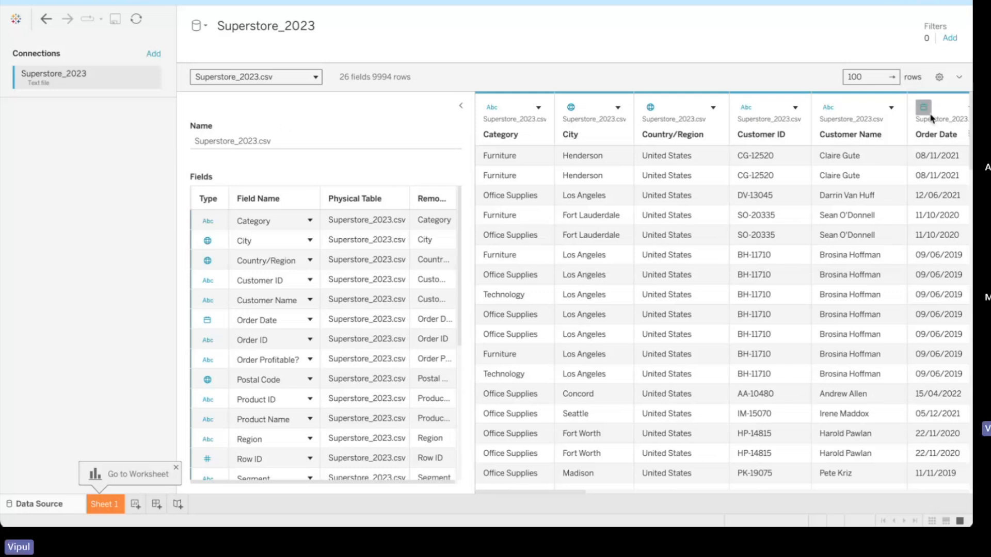
scroll(924, 108, right, 5)
scroll(932, 118, right, 10)
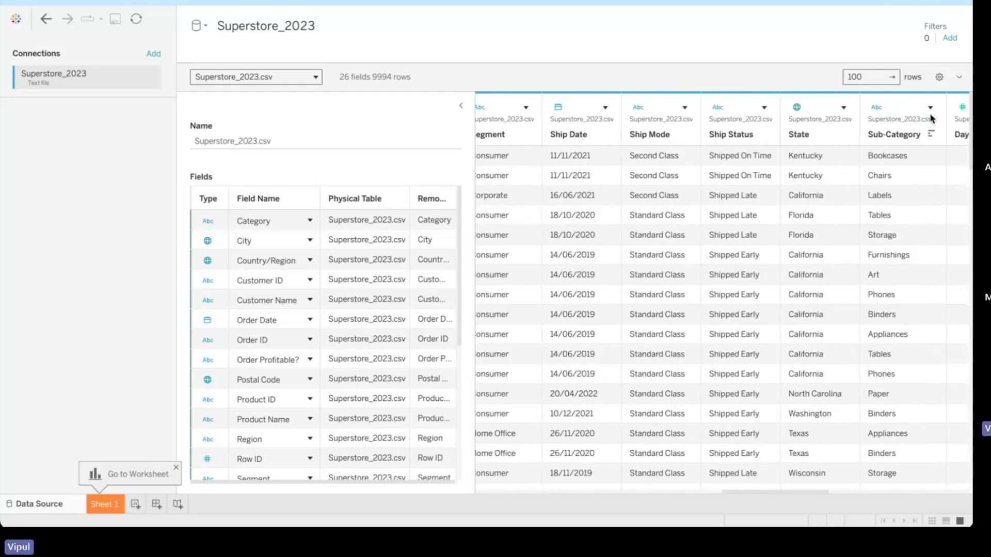
scroll(805, 116, right, 8)
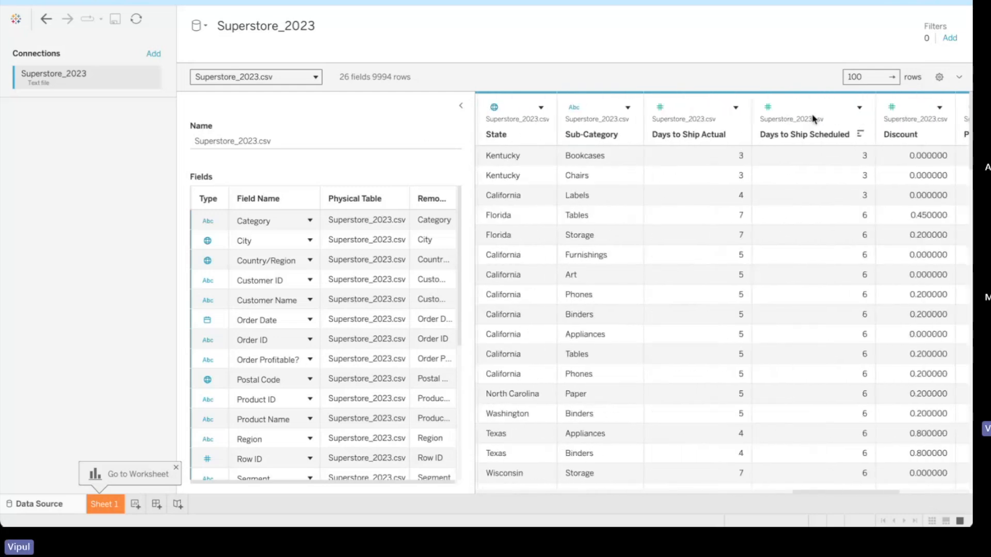
scroll(812, 113, right, 3)
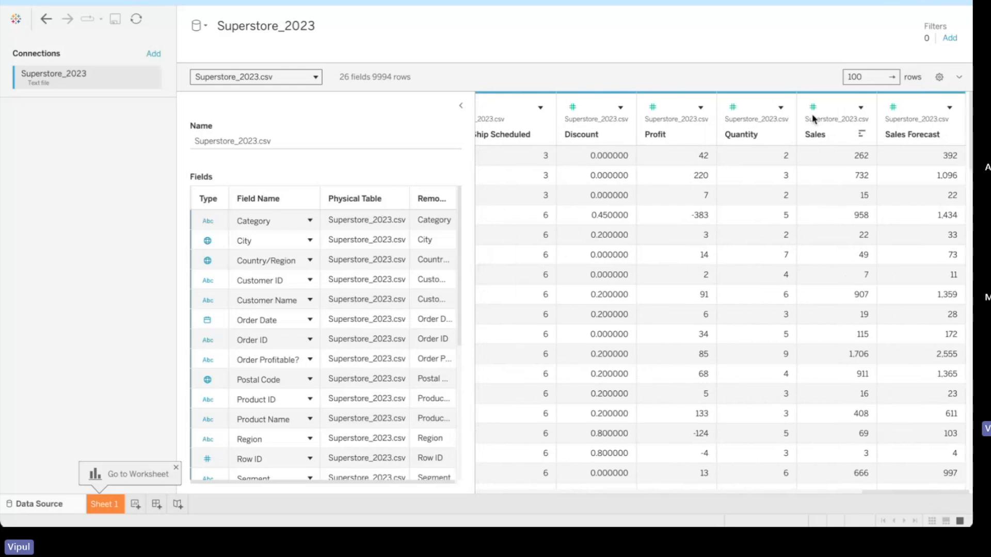
scroll(668, 171, left, 20)
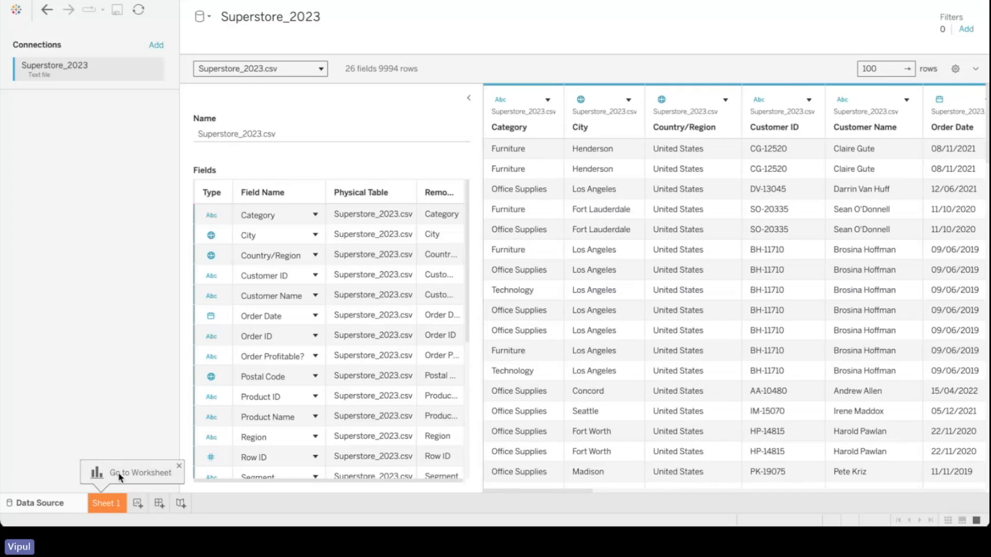
- Open the Sheet 1 worksheet and consult the annotated diagram of the Tableau workspace
click(108, 504)
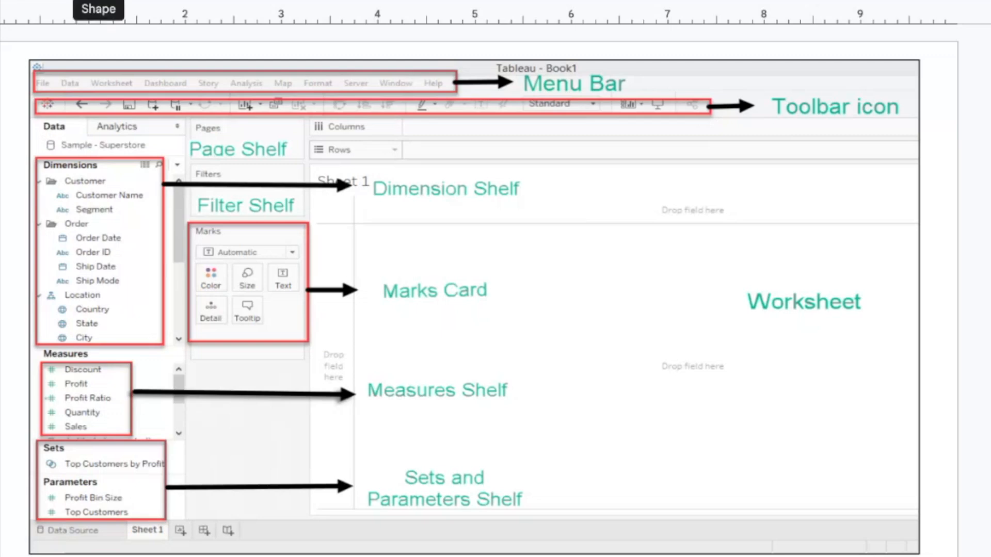
click(98, 0)
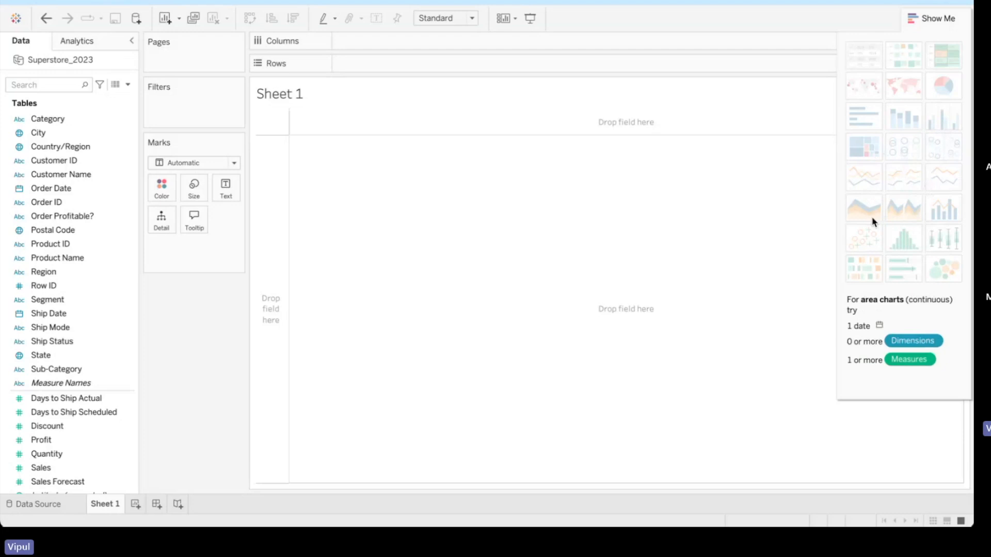
- Try the Product Name field on Rows and on Columns, removing it from the view each time
drag(57, 257, 336, 297)
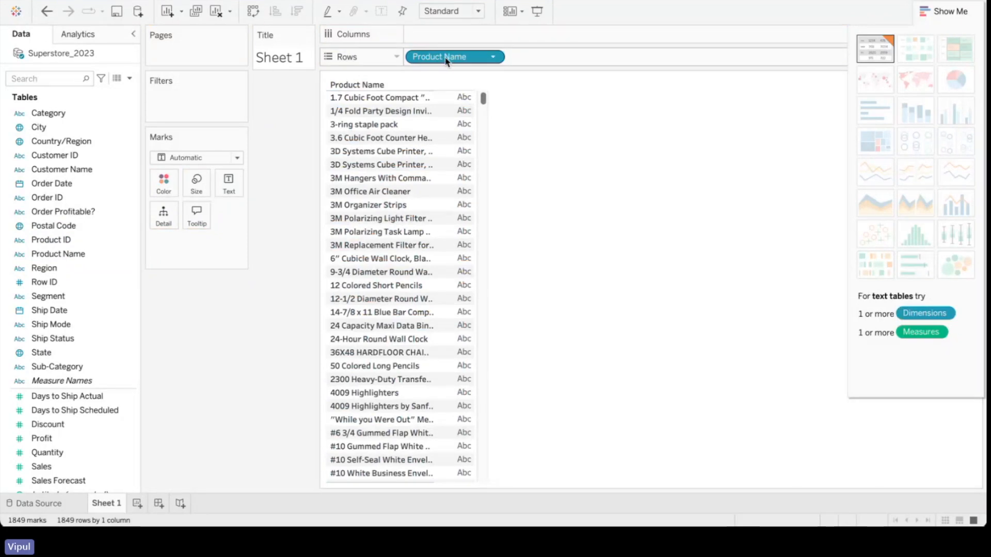
drag(446, 59, 202, 352)
click(48, 257)
drag(48, 260, 467, 90)
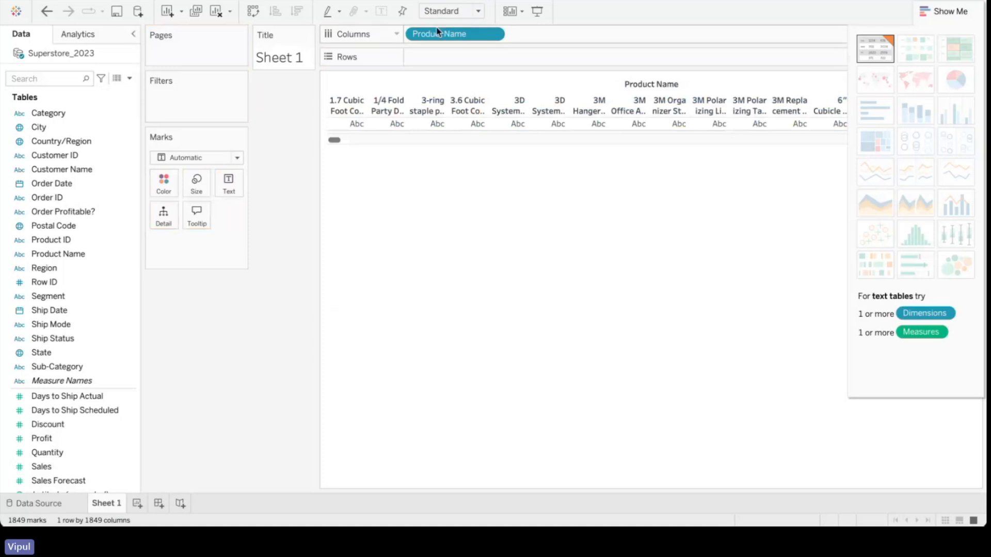
drag(440, 36, 216, 472)
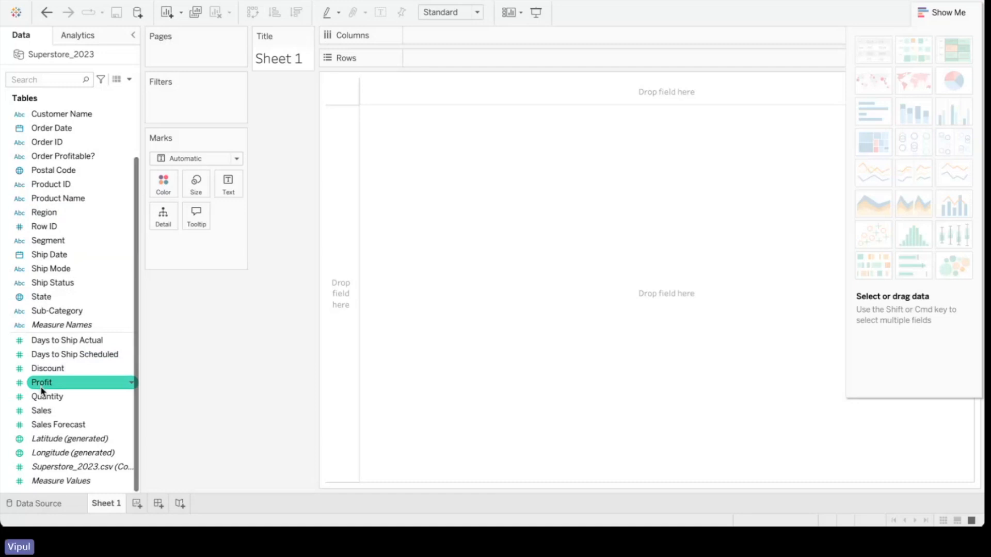
- Build a horizontal bar chart of Profit on Columns by Segment on Rows, and hide the chart suggestions
drag(52, 386, 524, 39)
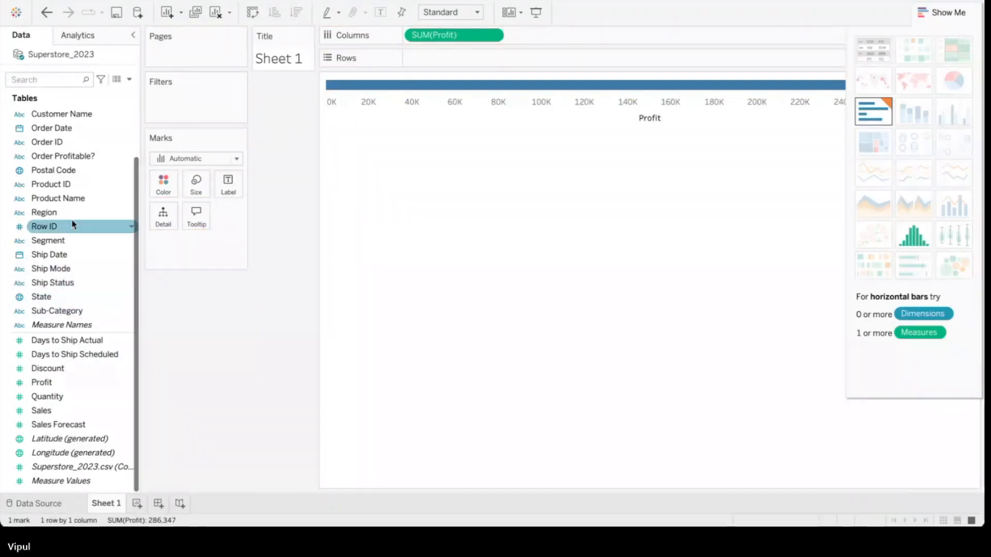
drag(57, 246, 472, 62)
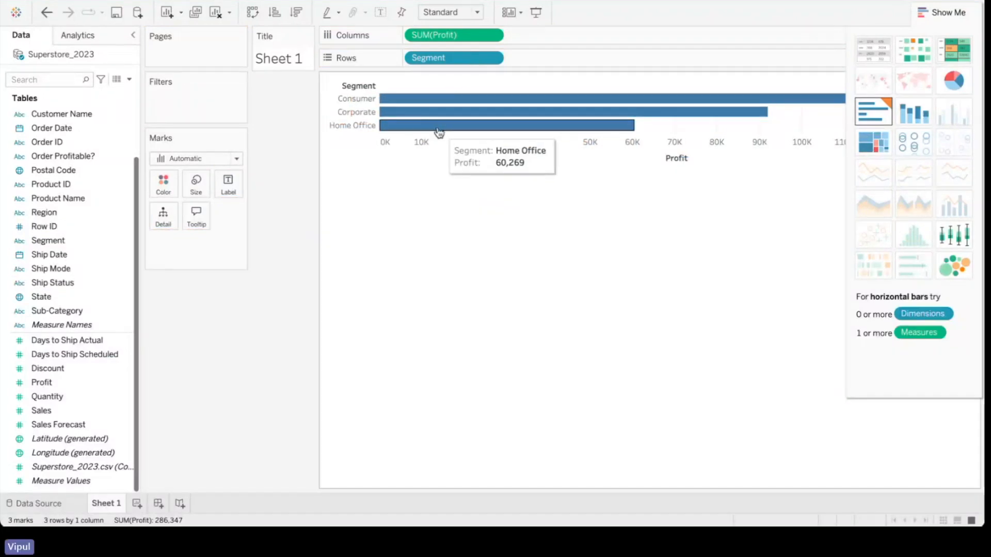
click(945, 15)
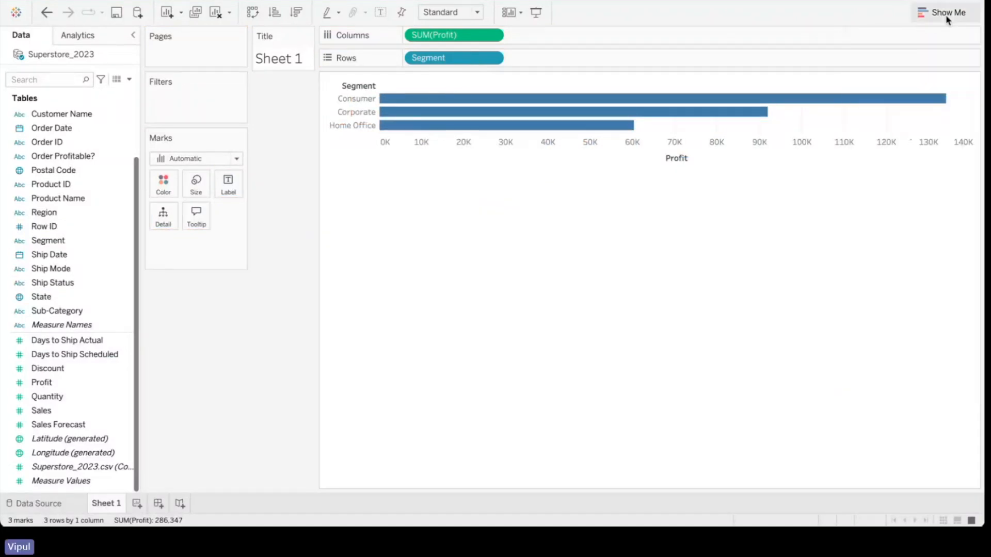
- Label the Segment bars with Sales and inspect the details of the bars
drag(58, 411, 238, 184)
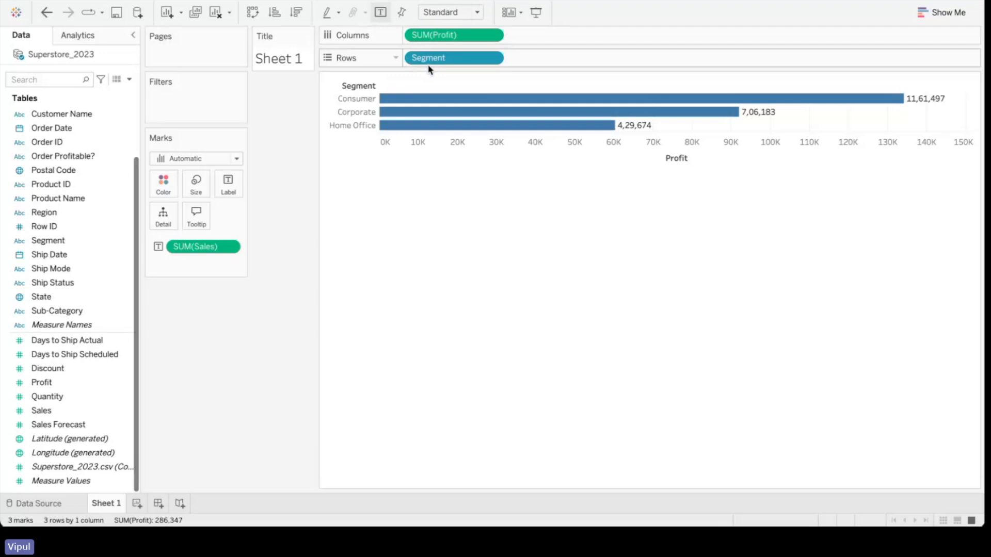
mouse_move(926, 99)
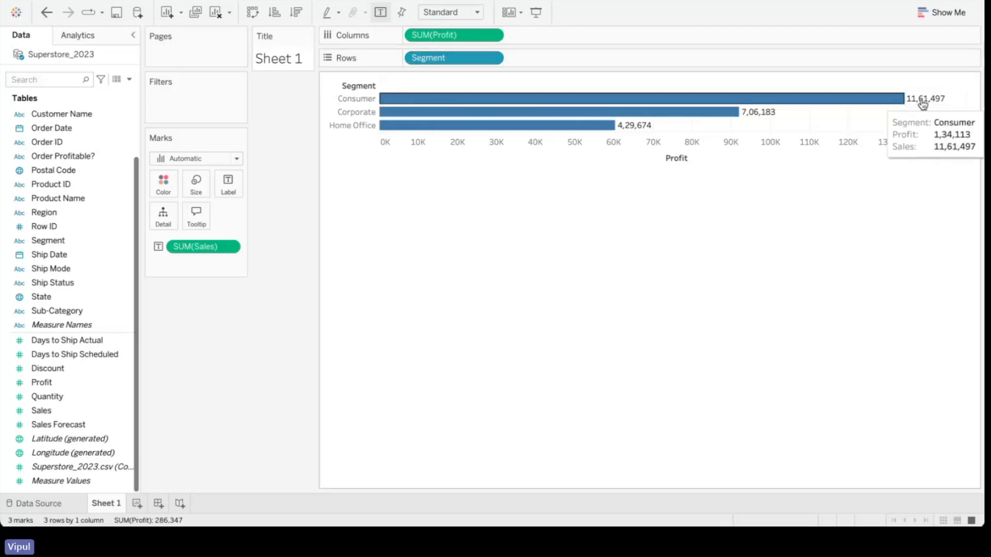
mouse_move(641, 133)
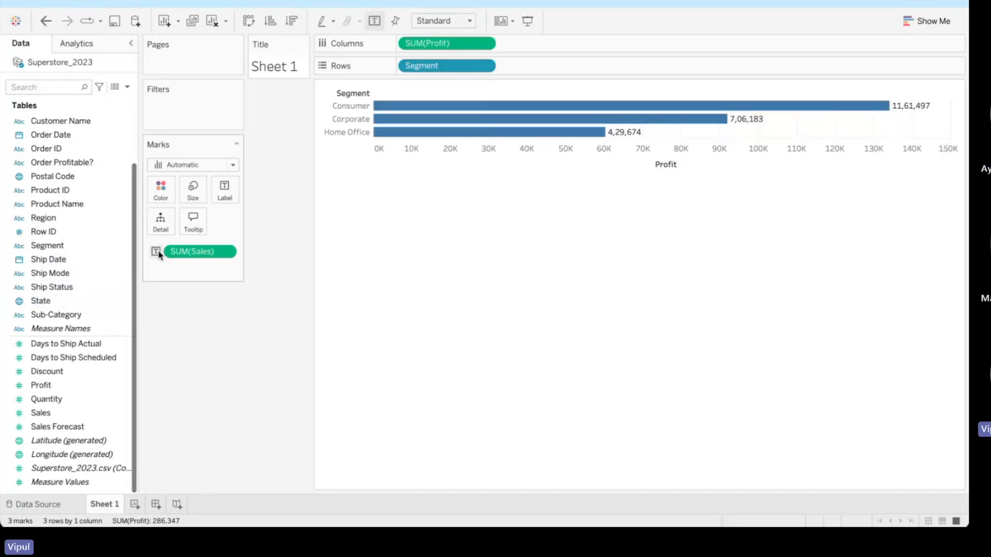
- Remove the Sales label from the bars and clear all fields from Sheet 1
drag(206, 251, 232, 196)
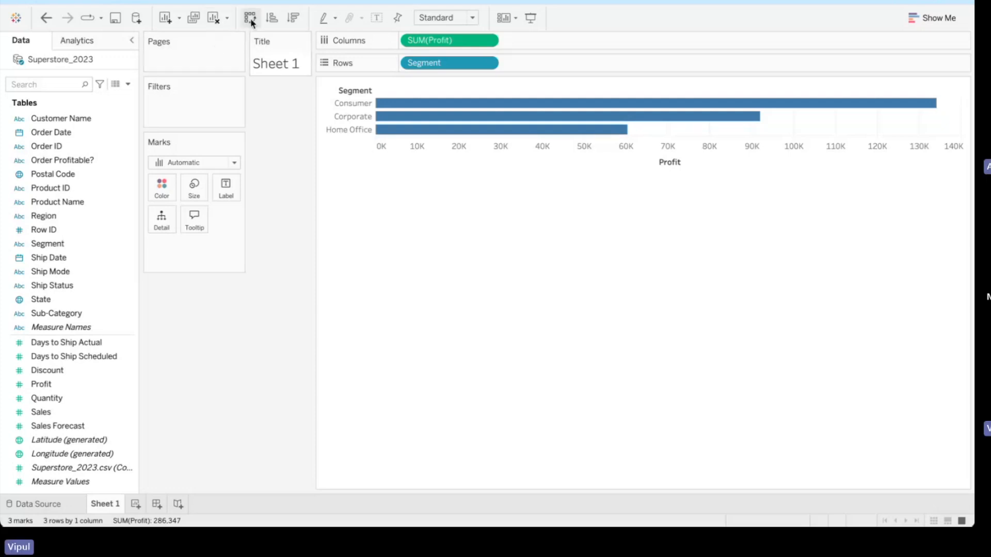
click(214, 20)
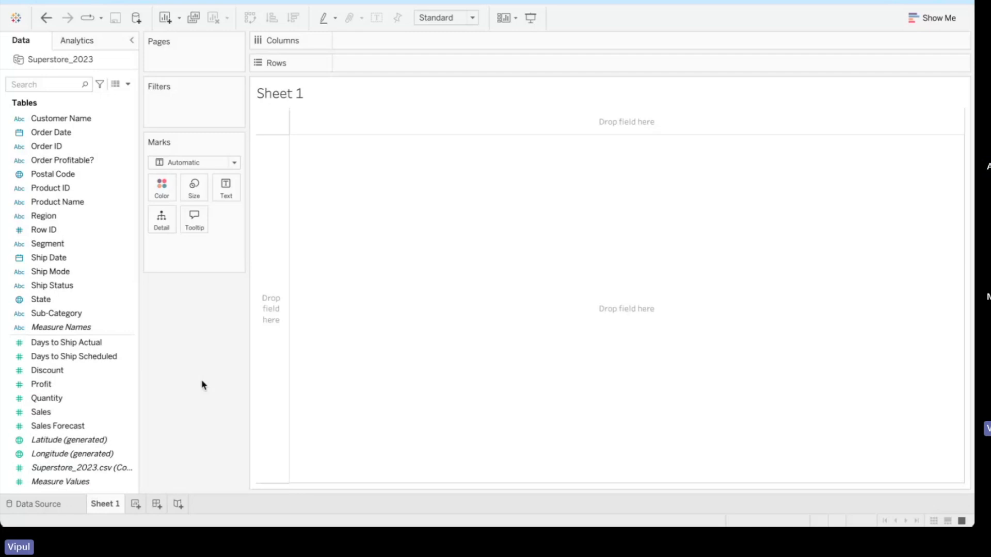
- Add four new blank worksheets to the workbook
click(136, 504)
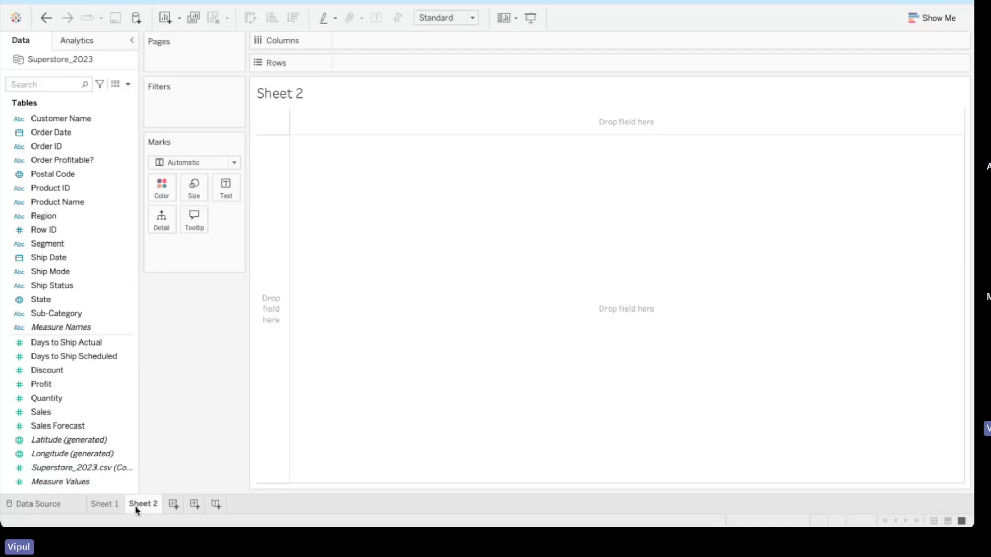
click(173, 506)
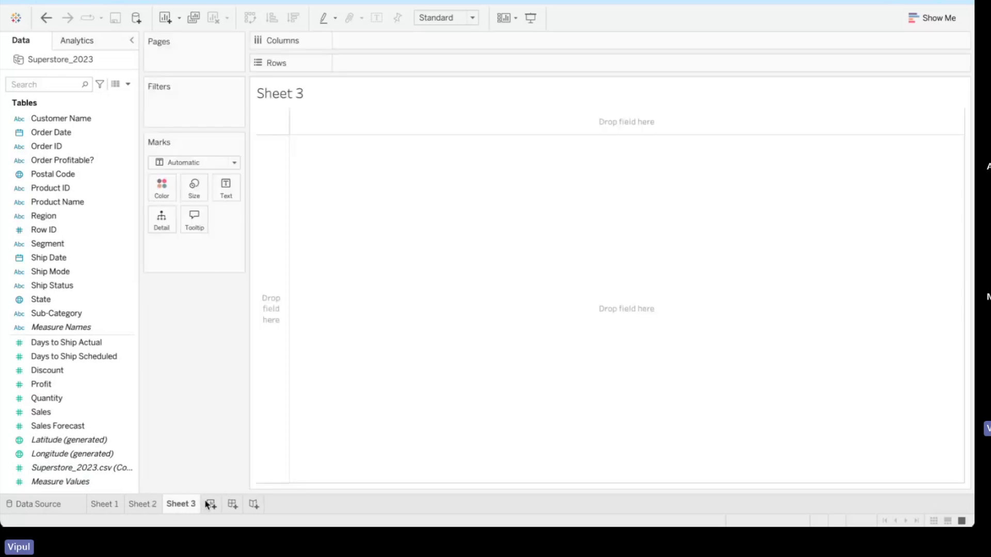
click(211, 504)
click(247, 505)
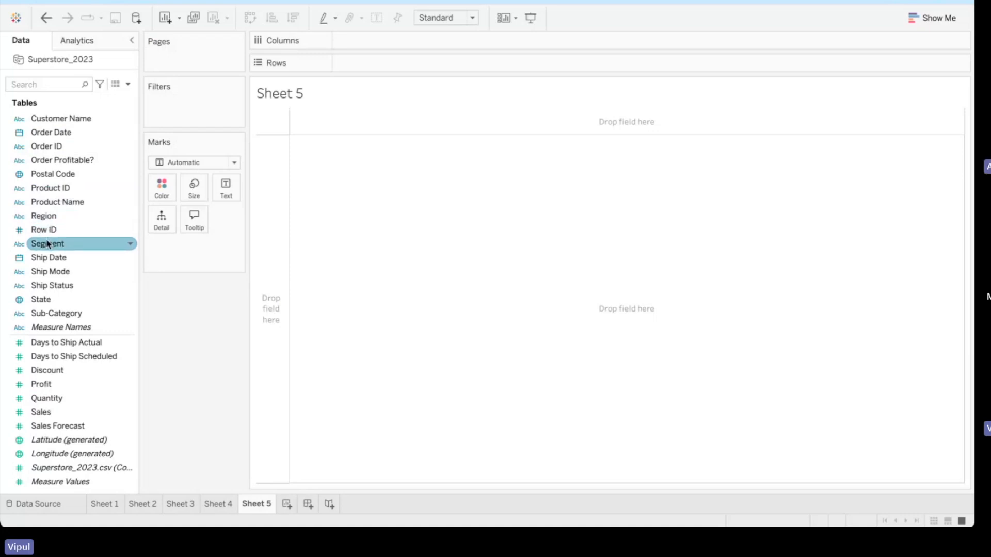
- Chart Sales on Rows against the Order Date year and Region on Columns in Sheet 5
mouse_move(40, 411)
mouse_down()
mouse_move(261, 185)
mouse_move(349, 64)
mouse_up()
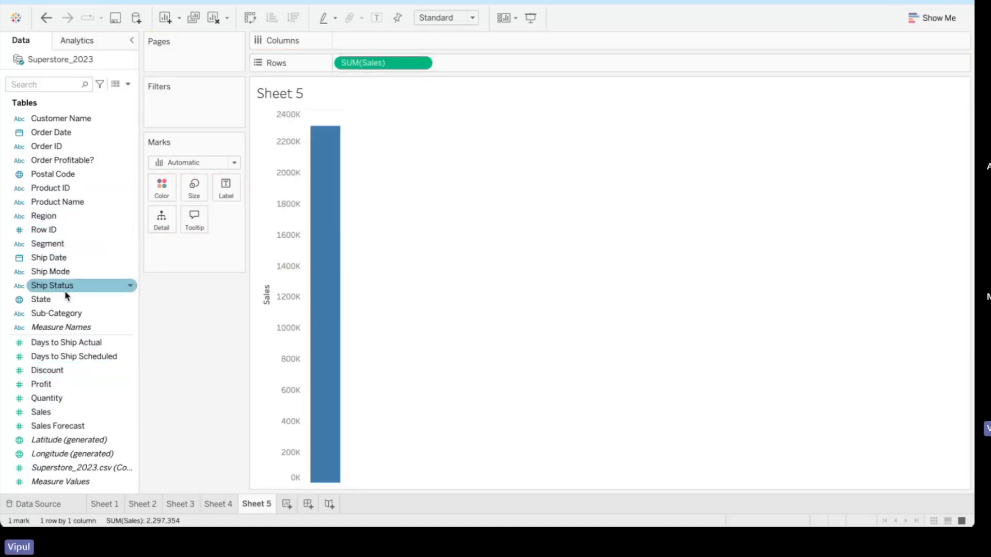
drag(81, 138, 455, 40)
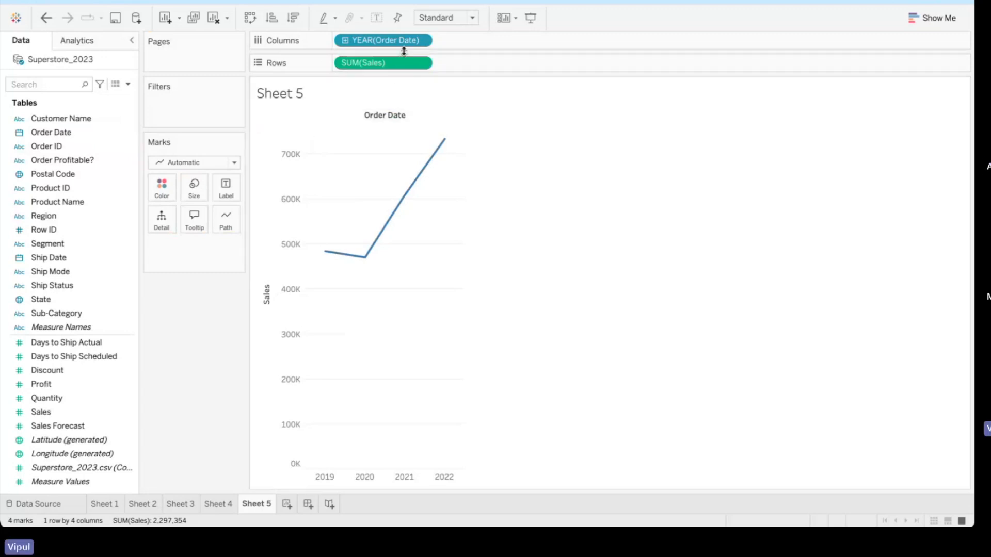
drag(43, 219, 494, 42)
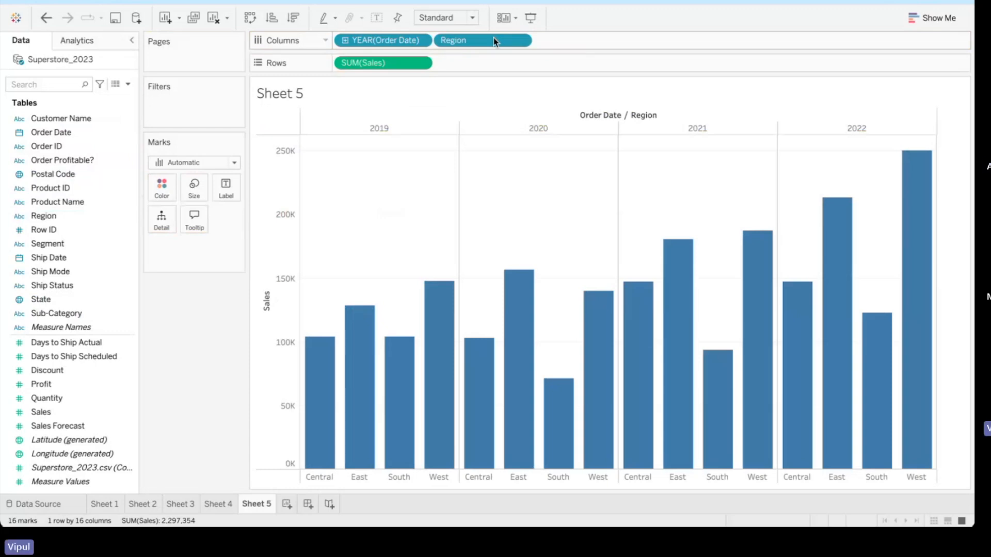
- Switch between the worksheets to compare the blank sheets with the sales chart on Sheet 5
click(108, 506)
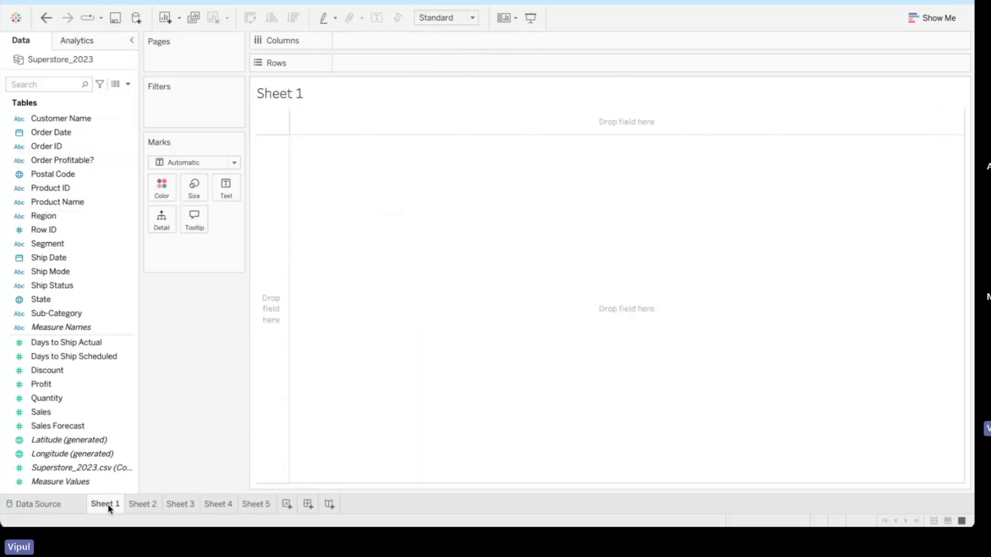
click(256, 505)
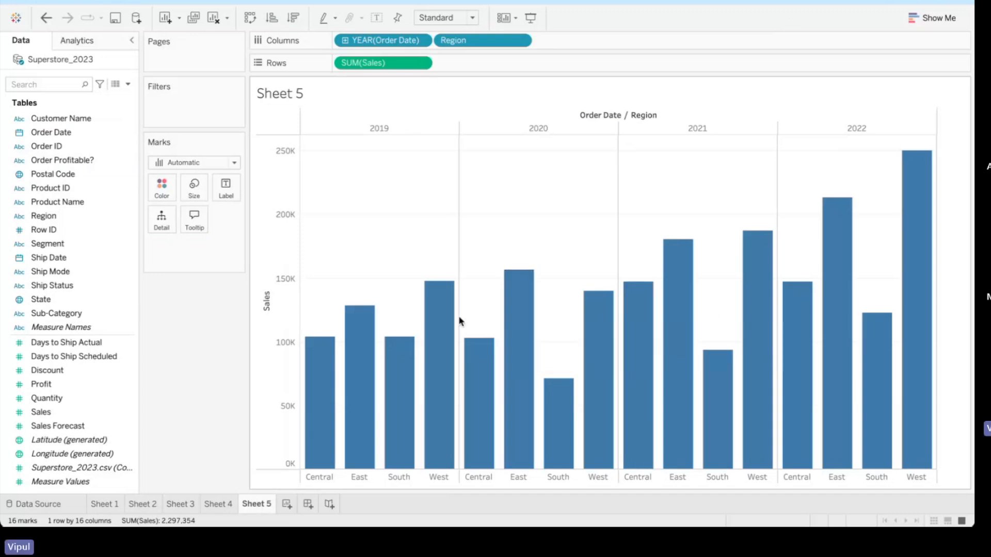
click(221, 505)
click(184, 513)
click(127, 512)
click(105, 512)
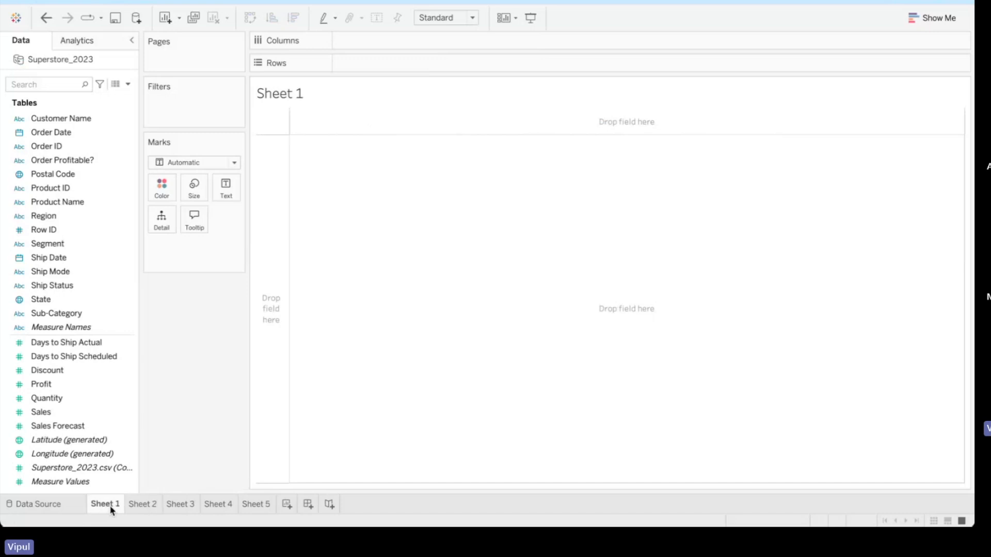
click(255, 506)
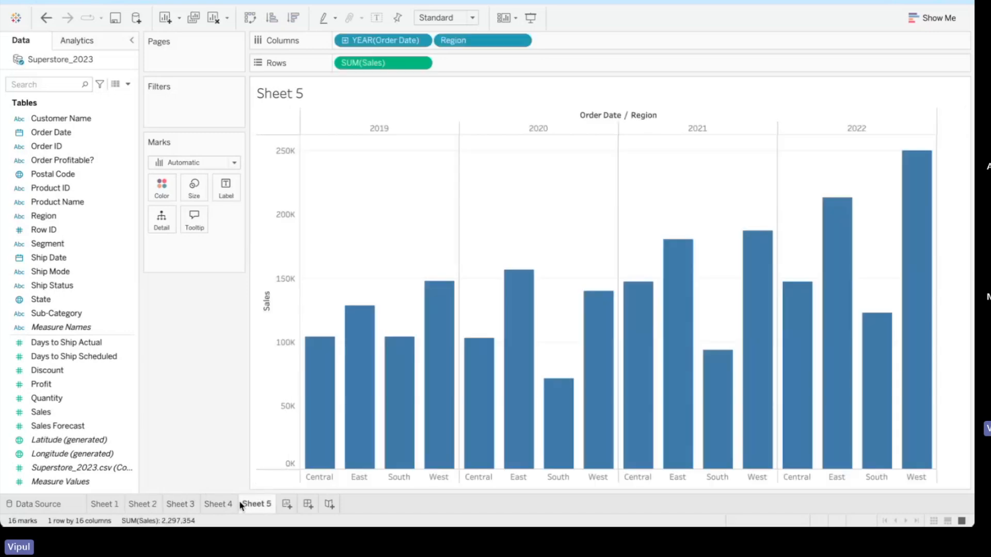
click(223, 506)
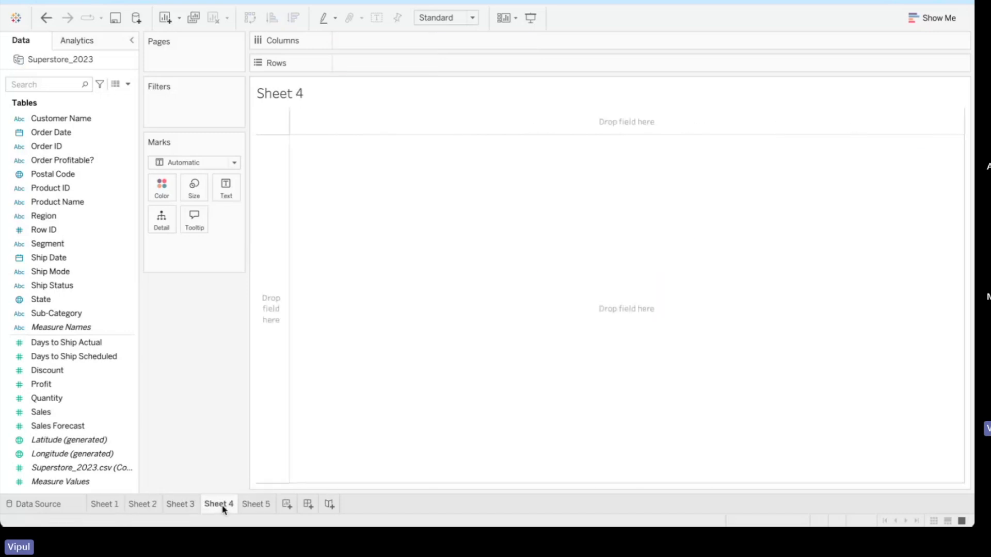
- Chart Sales on Columns against Region and the Order Date year on Rows in Sheet 4
click(124, 217)
drag(37, 220, 115, 222)
click(256, 508)
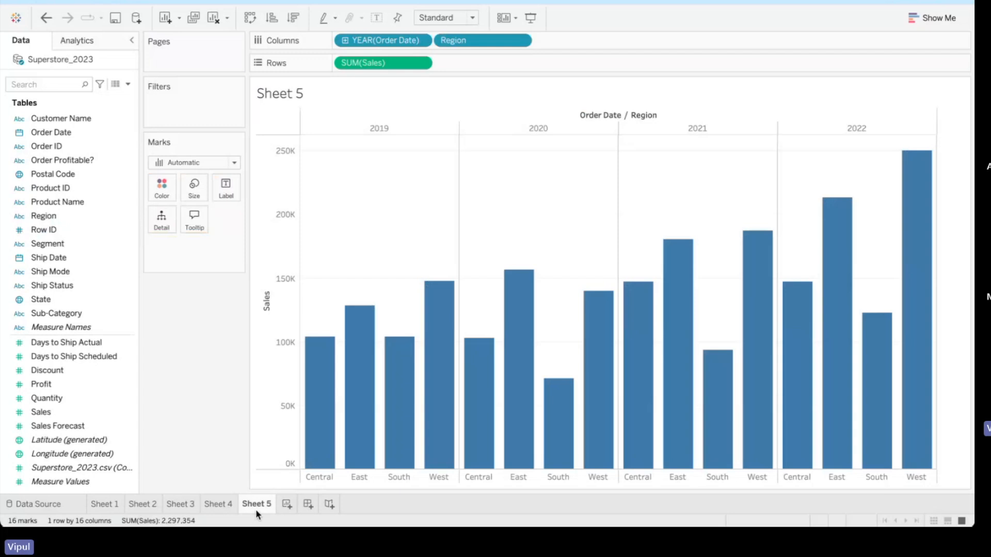
click(218, 505)
drag(43, 216, 372, 64)
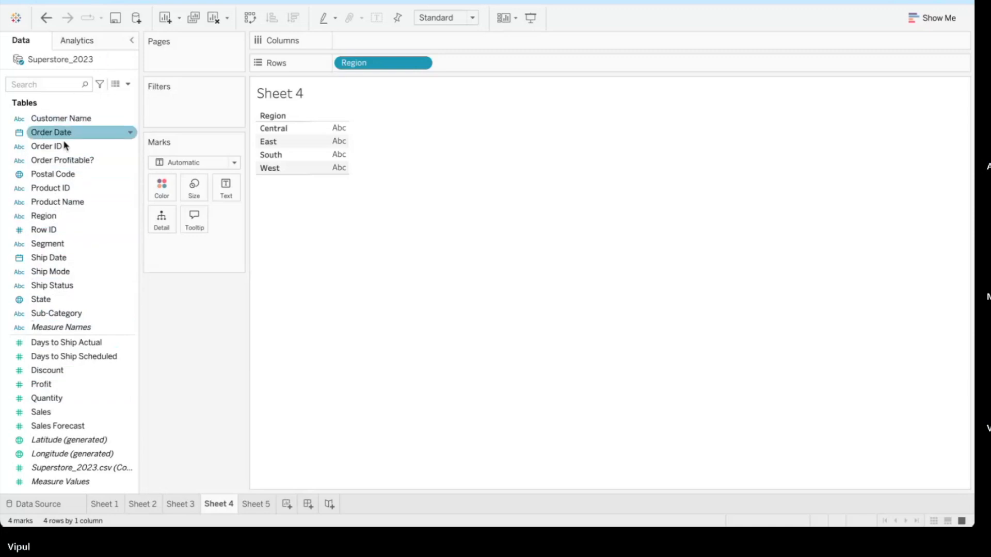
drag(65, 136, 519, 62)
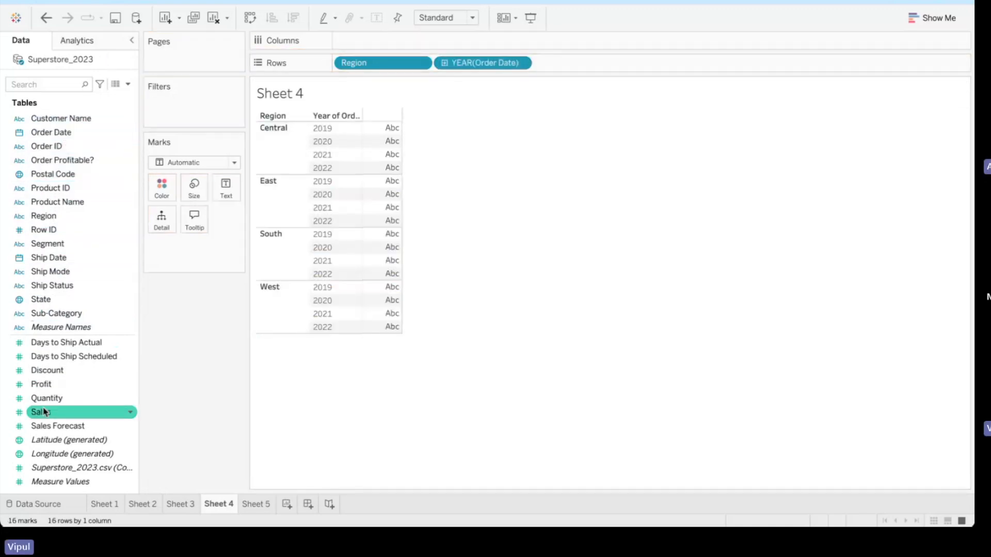
click(254, 506)
click(220, 506)
drag(46, 412, 354, 48)
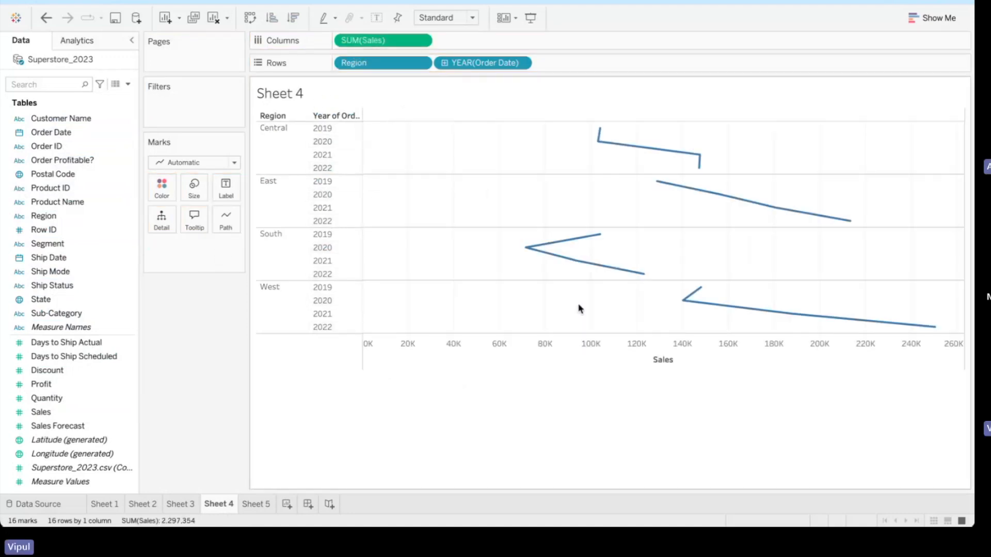
- Compare the Sheet 4 and Sheet 5 charts and clear all fields from Sheet 4
click(251, 507)
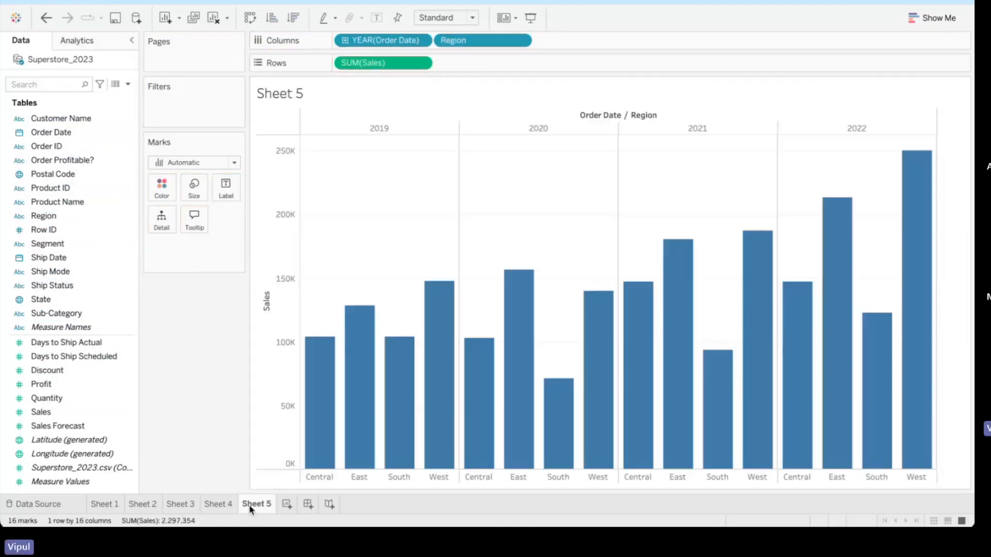
click(222, 506)
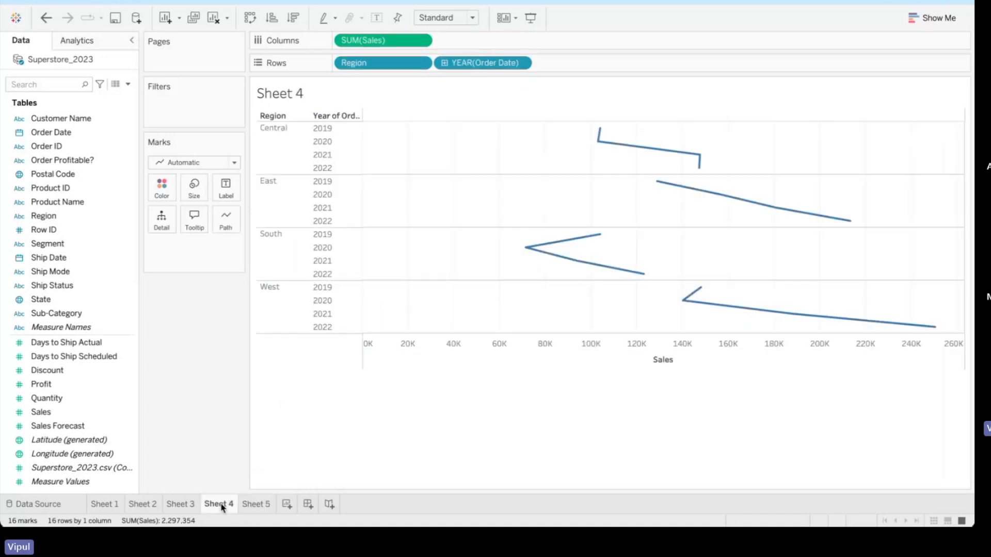
click(254, 506)
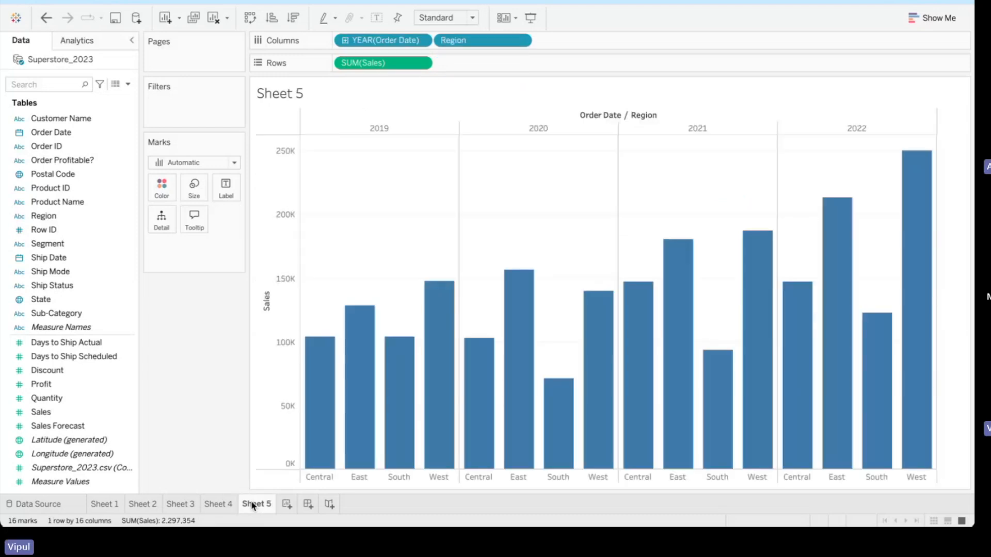
click(229, 506)
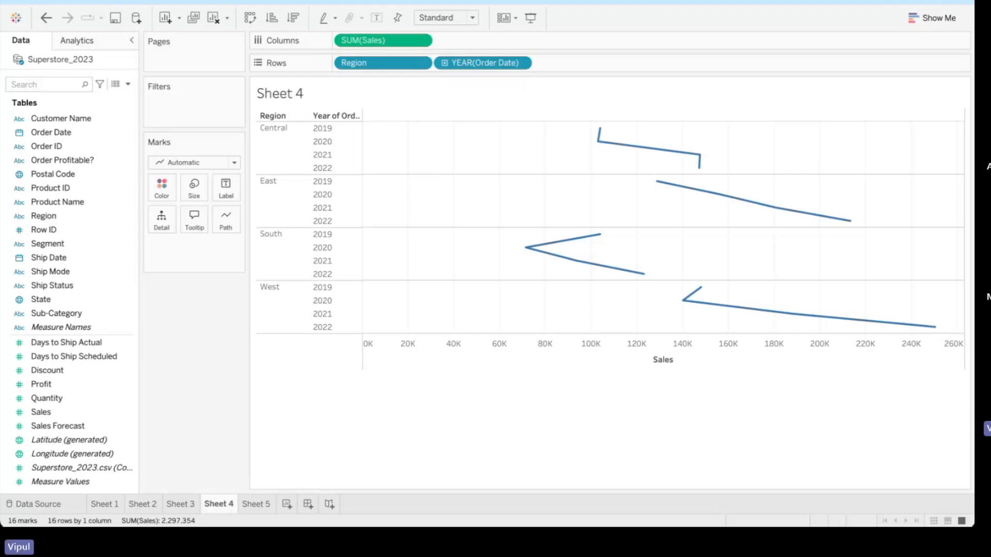
click(212, 18)
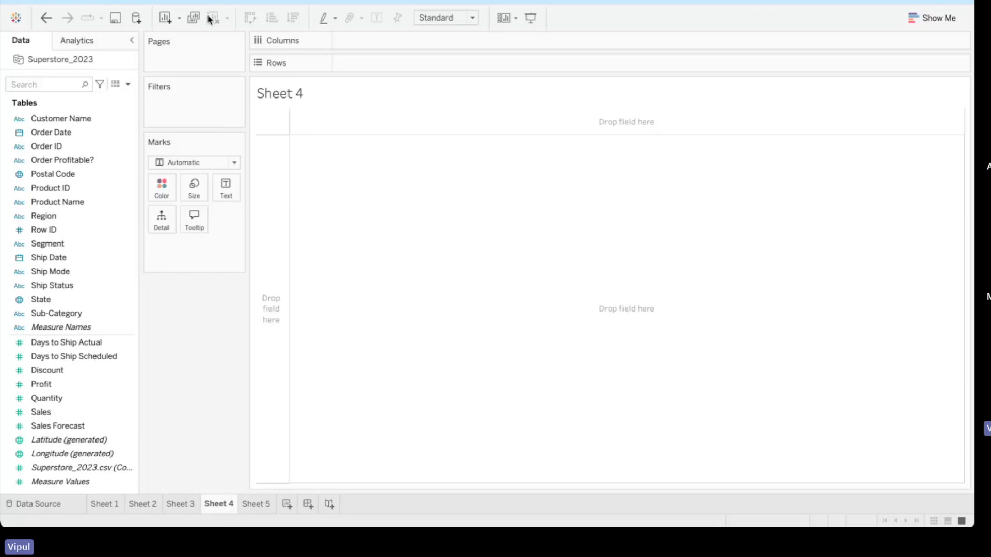
click(255, 505)
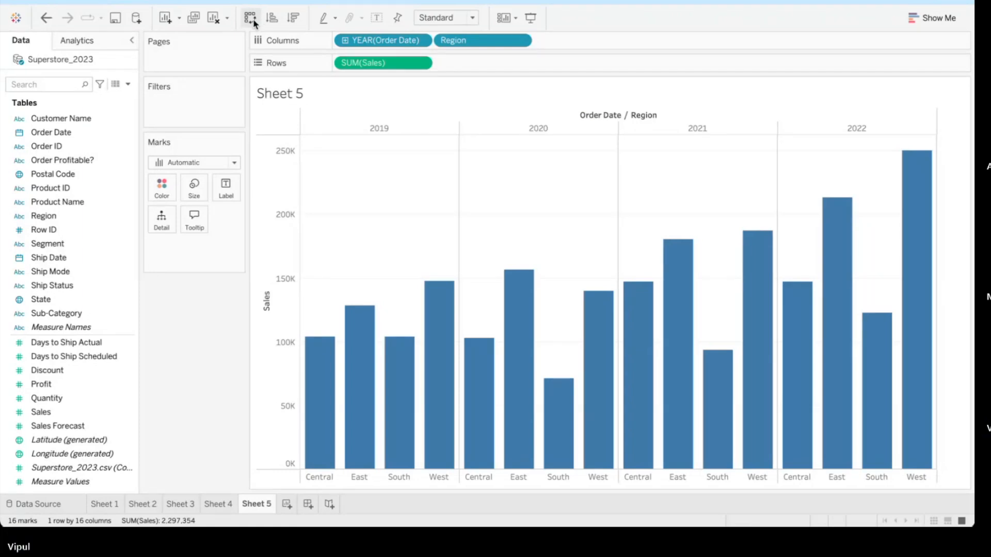
- Chart Sales on Rows against Segment and Region on Columns in Sheet 1, sorting the bars in descending order
click(104, 504)
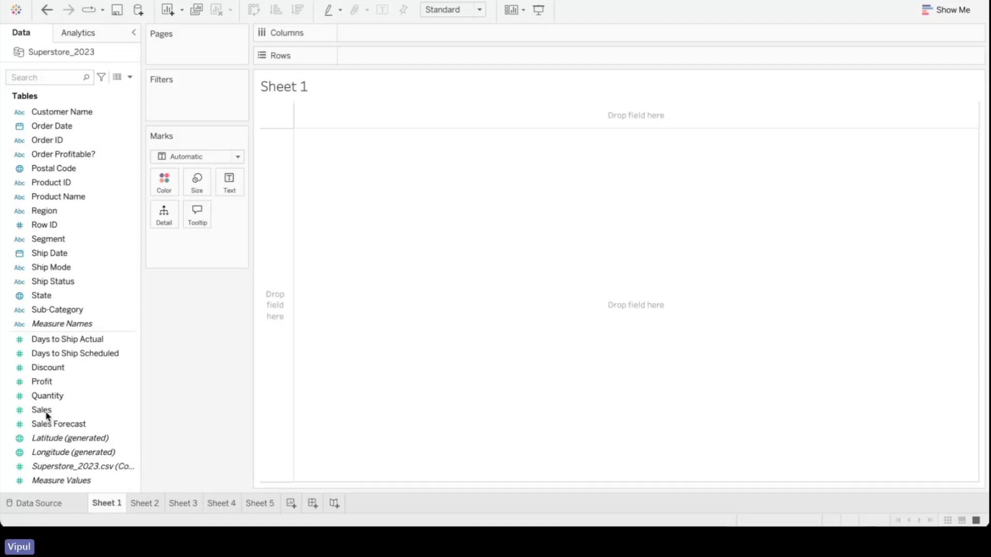
drag(45, 413, 396, 55)
drag(48, 240, 489, 43)
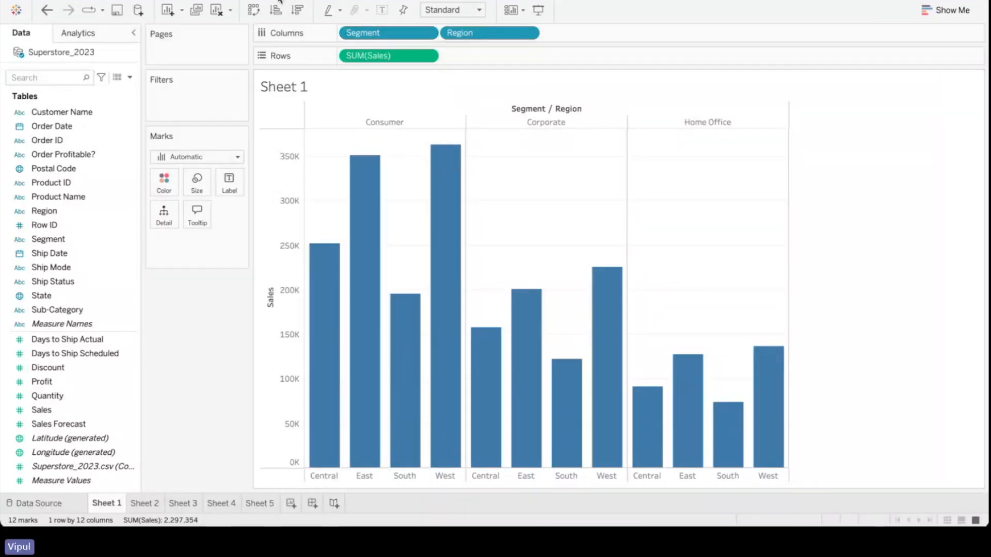
click(298, 10)
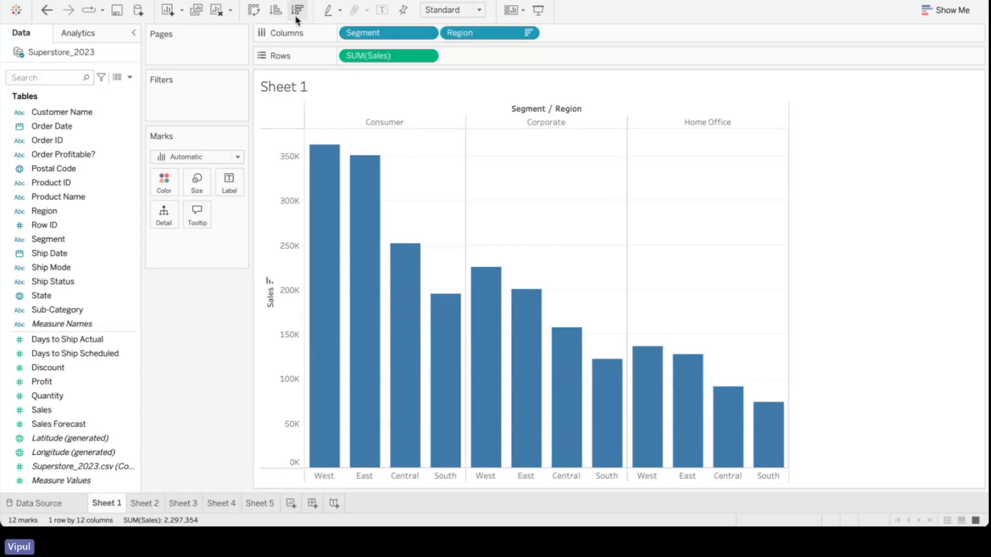
- Inspect the details of the Central bar in the Consumer segment and deselect it
mouse_move(412, 255)
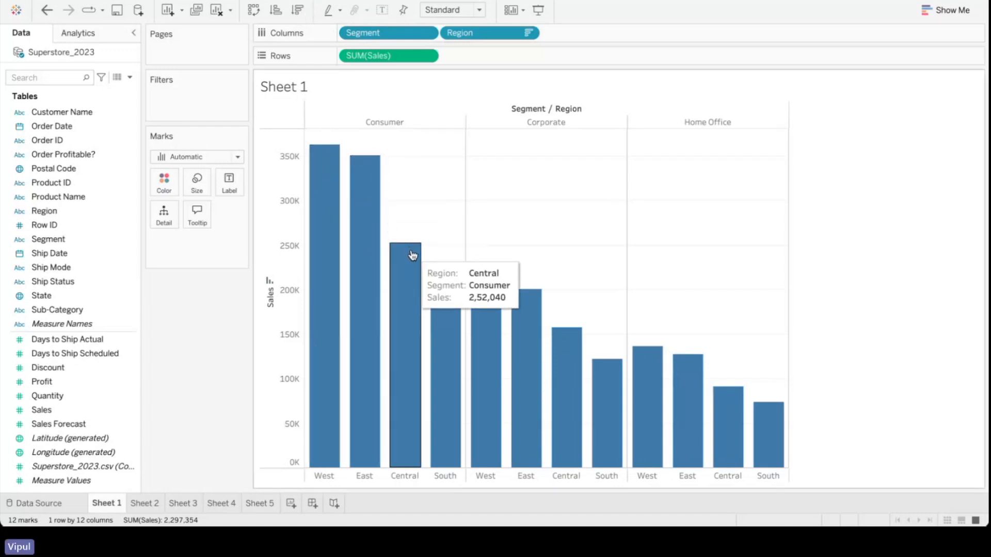
click(411, 430)
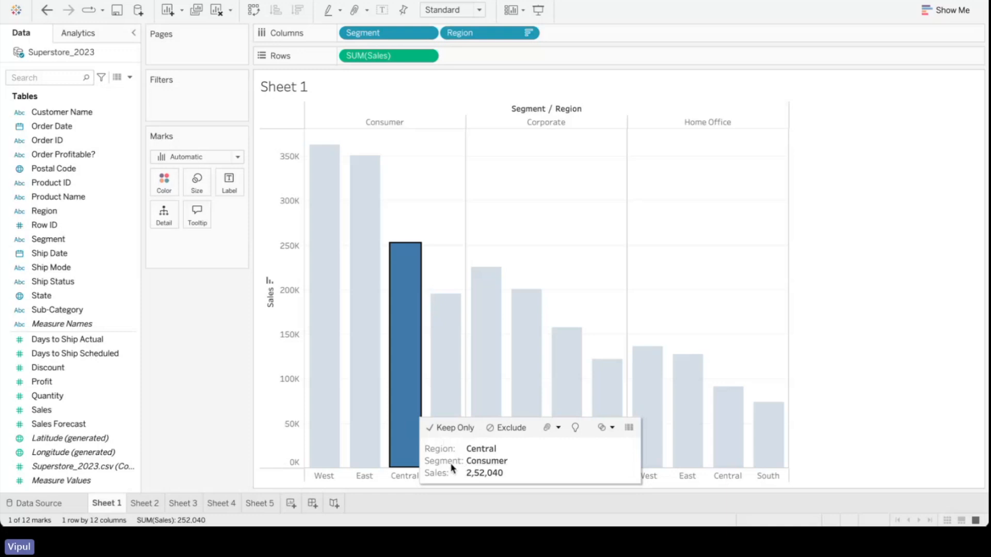
click(886, 323)
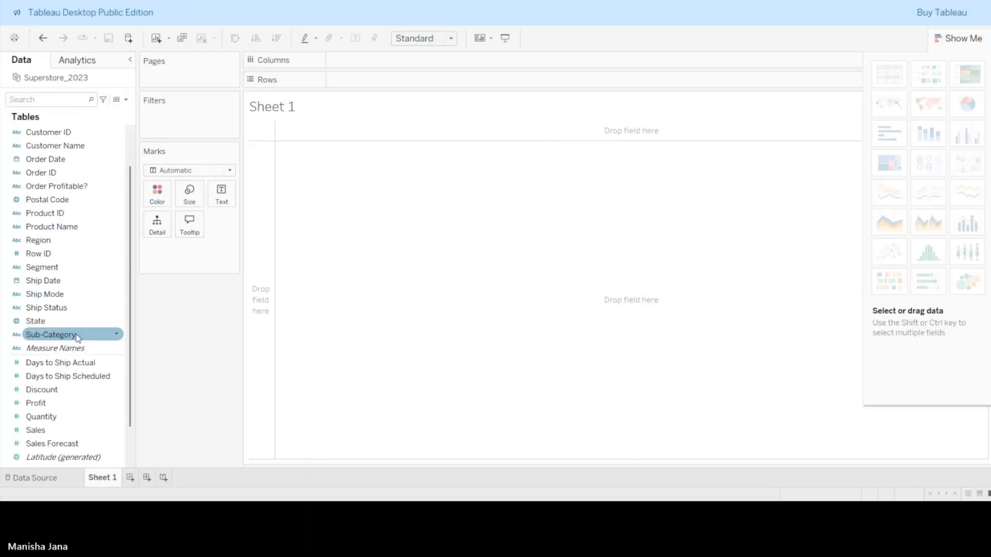
- Chart Profit on Rows against Sub-Category on Columns in Sheet 1 and sort the bars in descending order
drag(78, 338, 391, 61)
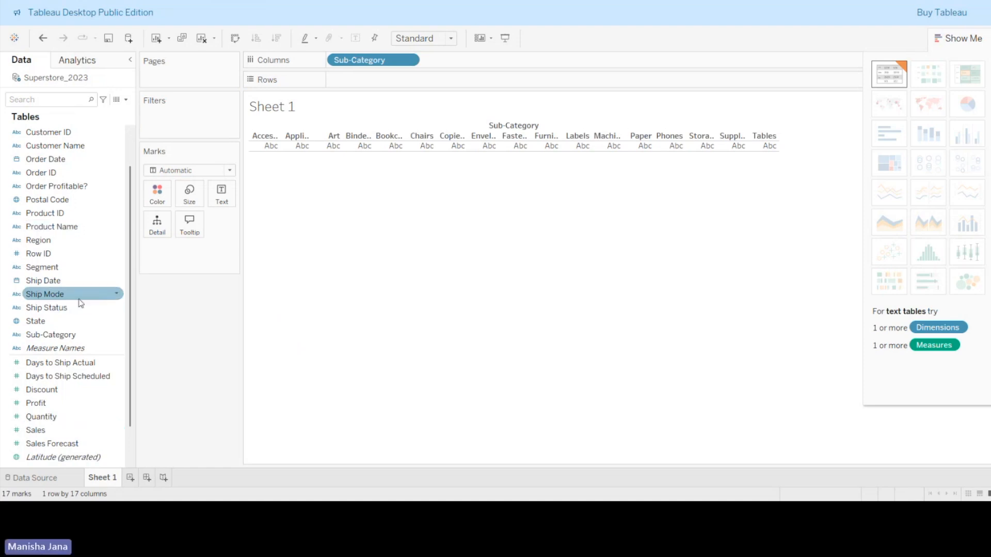
drag(85, 403, 364, 81)
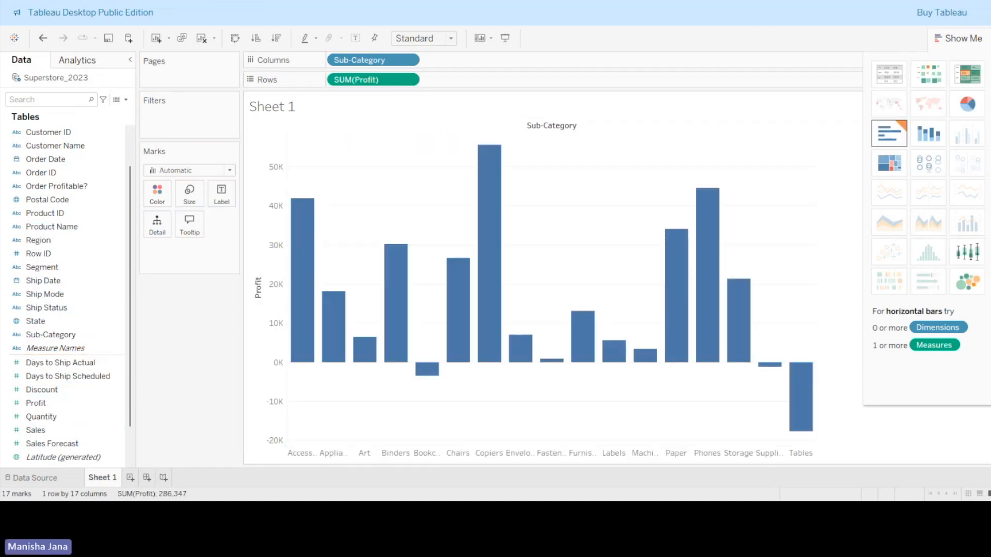
mouse_move(537, 343)
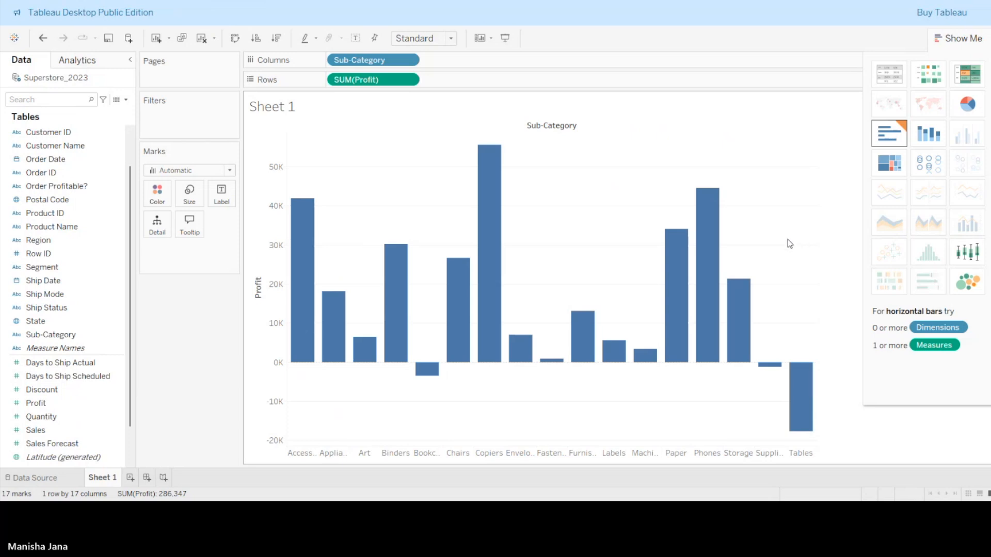
mouse_move(305, 217)
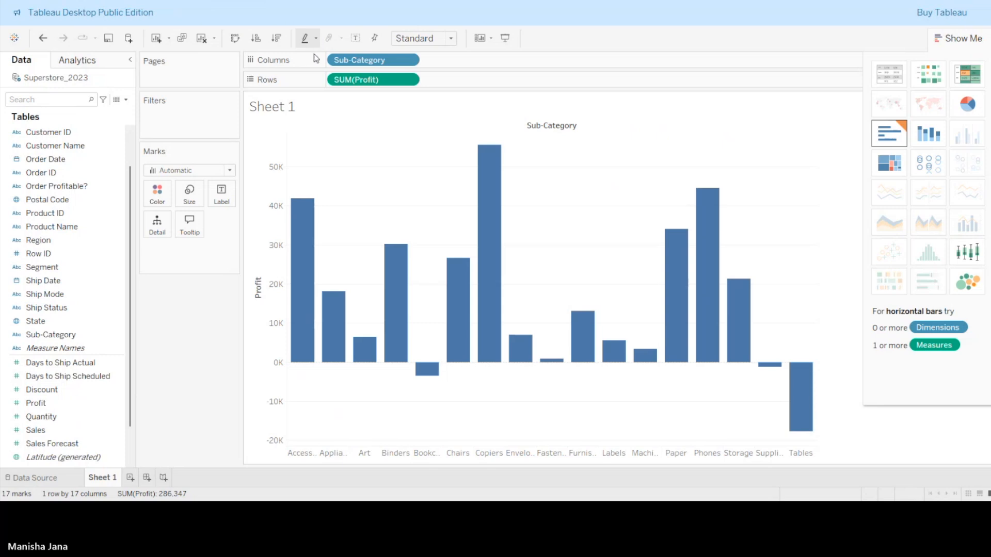
click(277, 38)
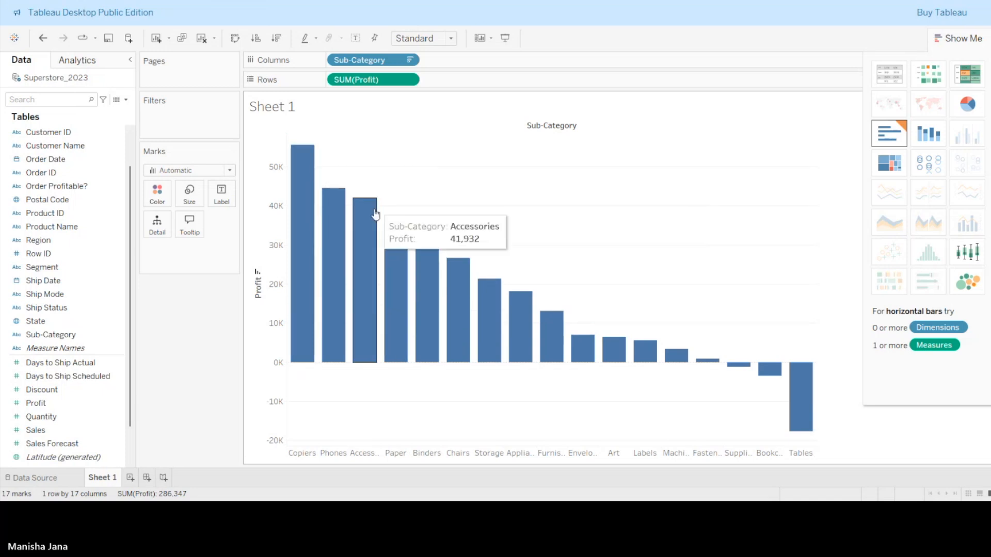
mouse_move(375, 214)
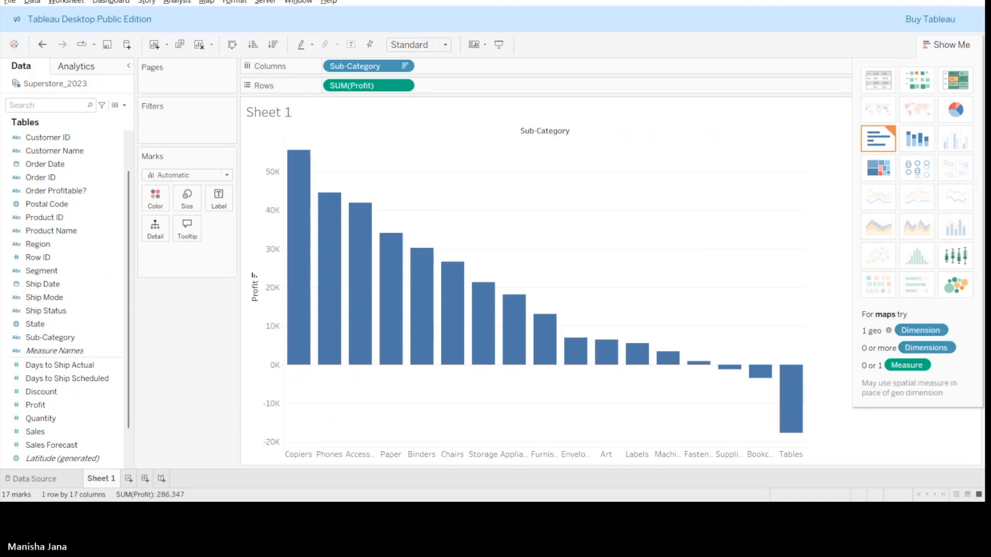
- Convert the profit chart to a text table and sort its sub-categories by descending profit
click(871, 85)
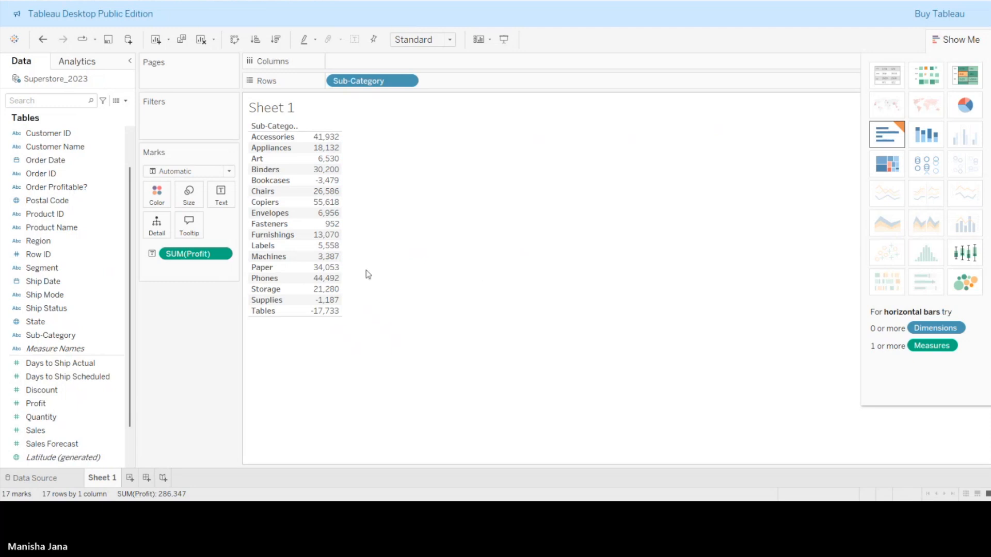
mouse_move(336, 280)
mouse_move(337, 235)
click(276, 41)
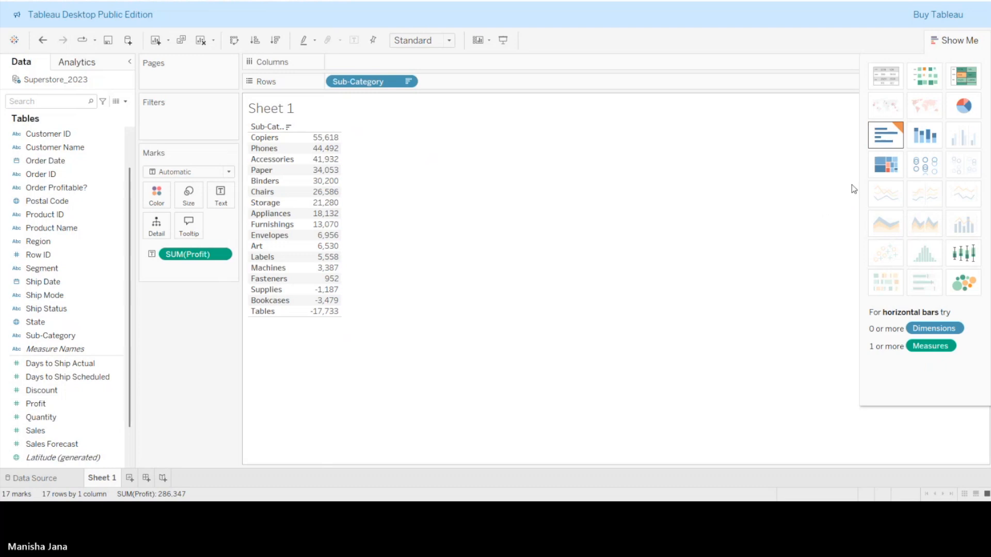
- Convert the text table to a horizontal bar chart and sort the sub-categories by descending profit
click(898, 137)
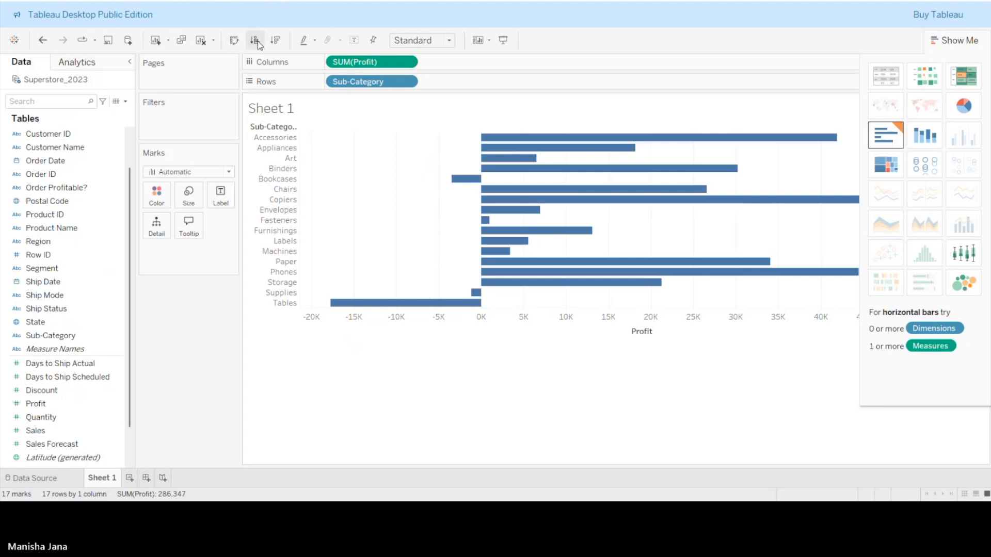
click(274, 41)
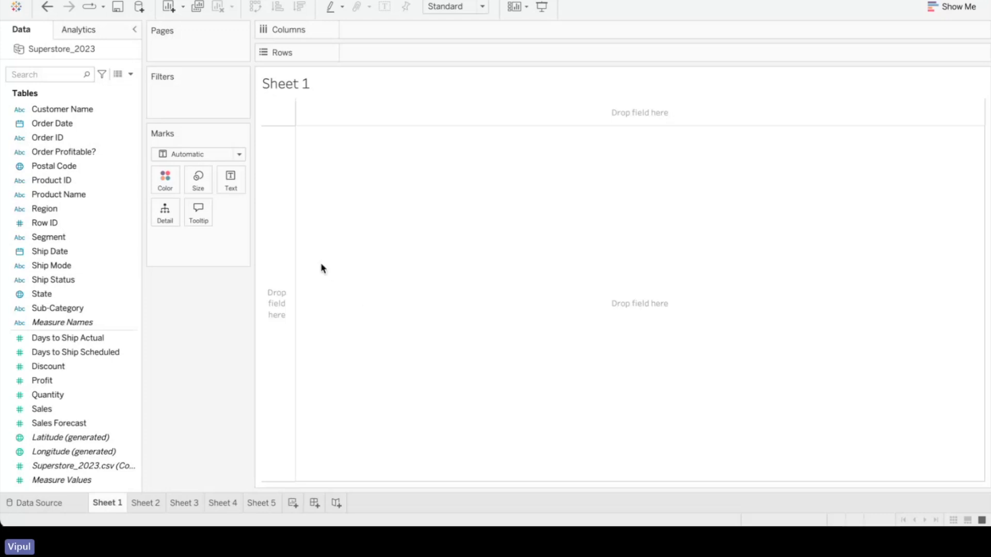
- Chart Profit on Rows against Region on Columns in the blank Sheet 1, and swap rows and columns
mouse_move(42, 381)
mouse_down()
mouse_move(361, 101)
mouse_move(404, 45)
mouse_up()
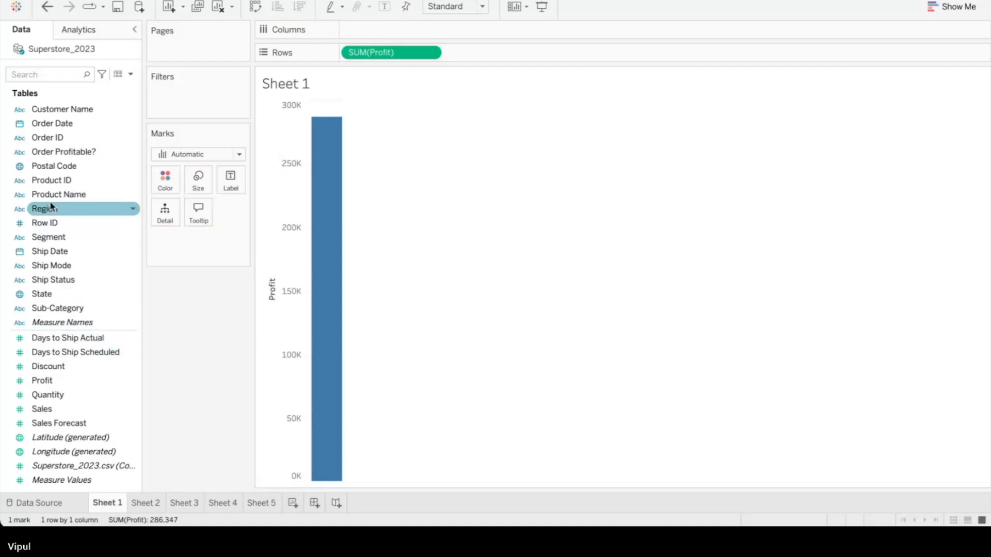
drag(50, 211, 415, 35)
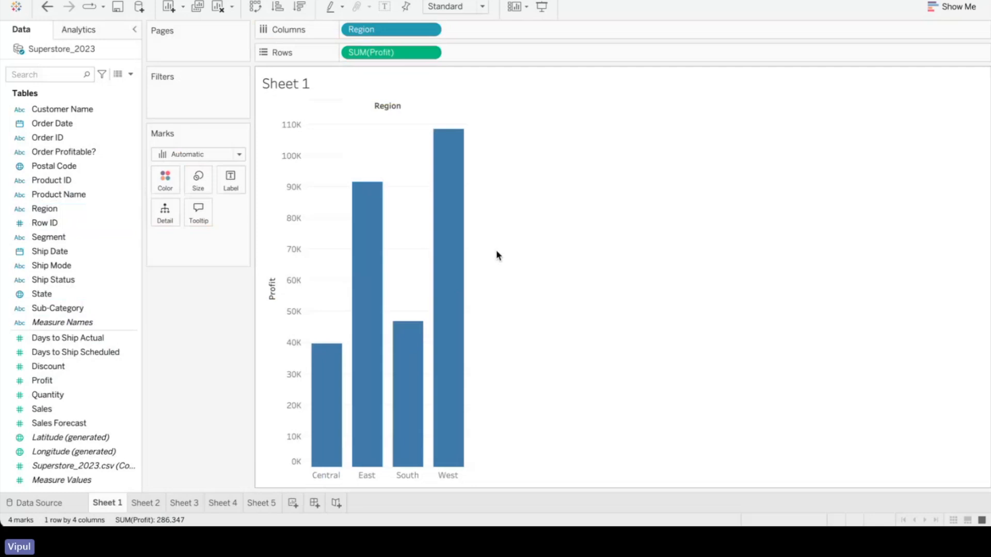
mouse_move(325, 370)
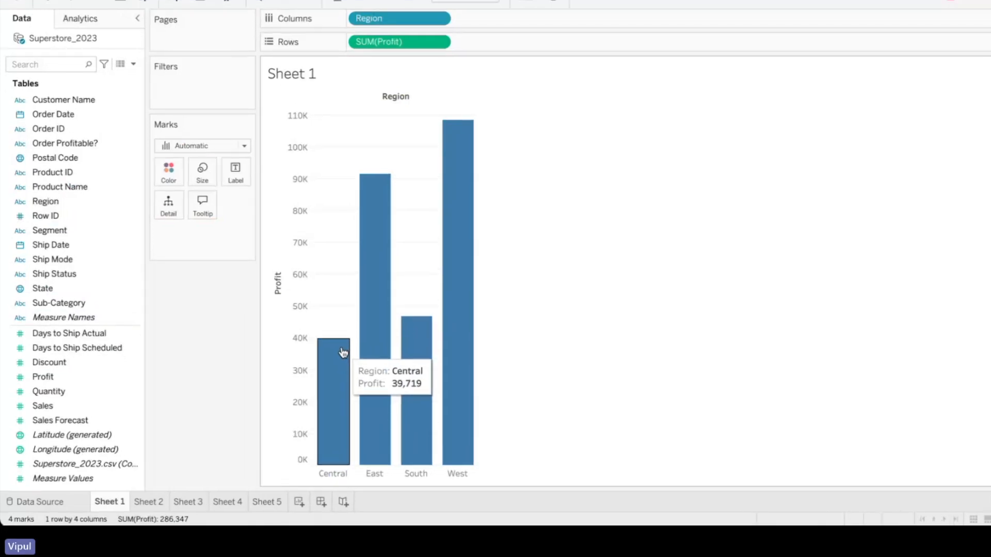
click(262, 2)
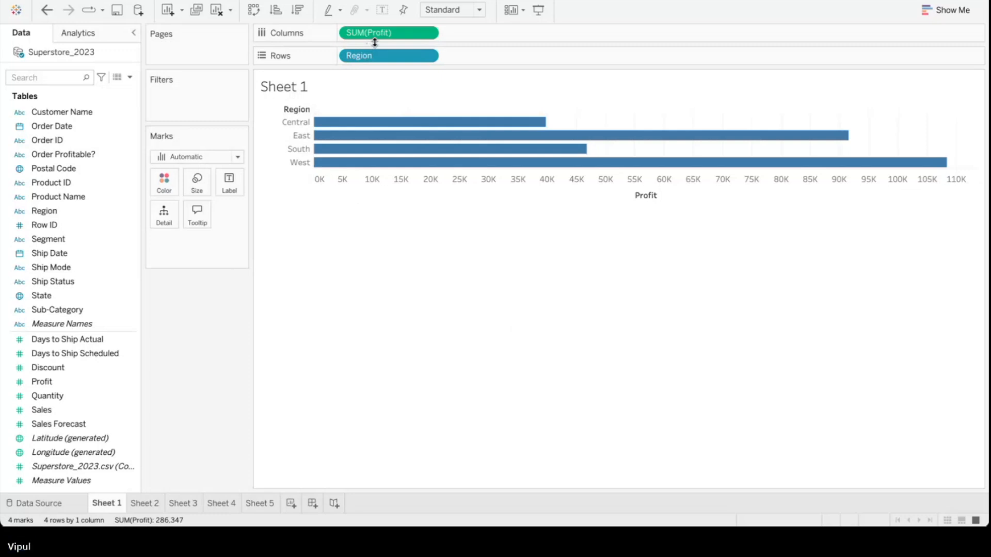
- Try the Fit Width option on the regional profit chart and set its fit to Entire View
mouse_move(567, 169)
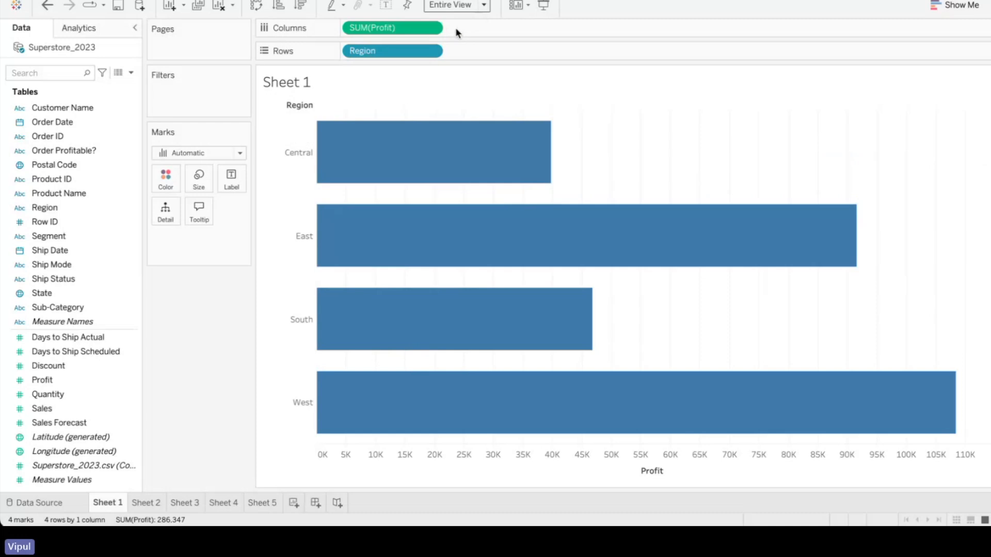
click(457, 28)
click(485, 6)
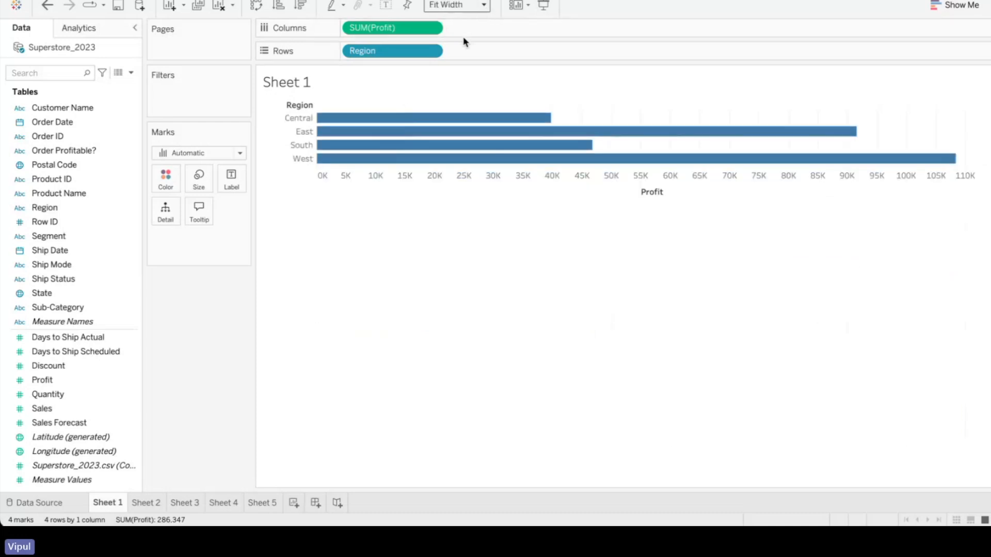
click(460, 38)
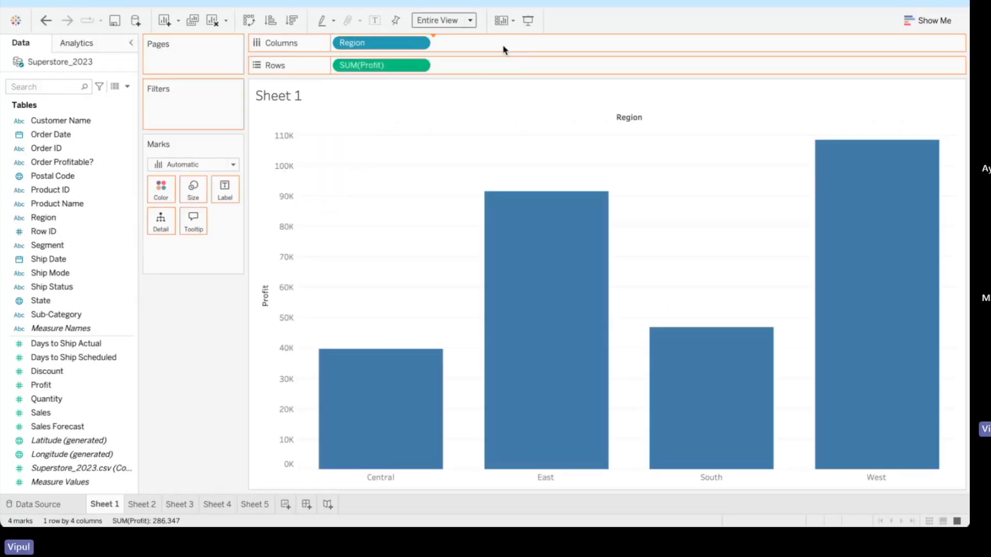
- Add State after Region on Columns and swap rows and columns to show the profit bars horizontally
drag(503, 48, 503, 49)
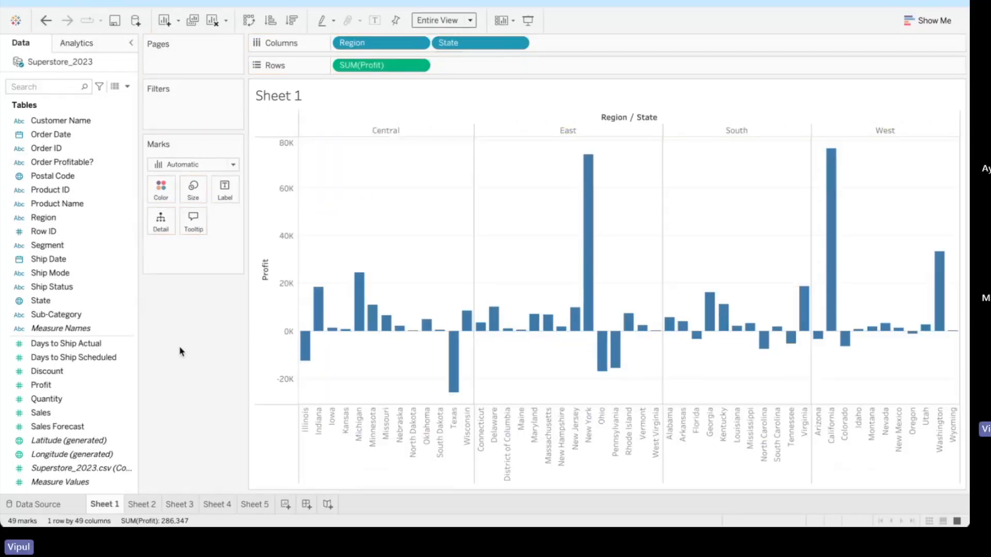
click(254, 24)
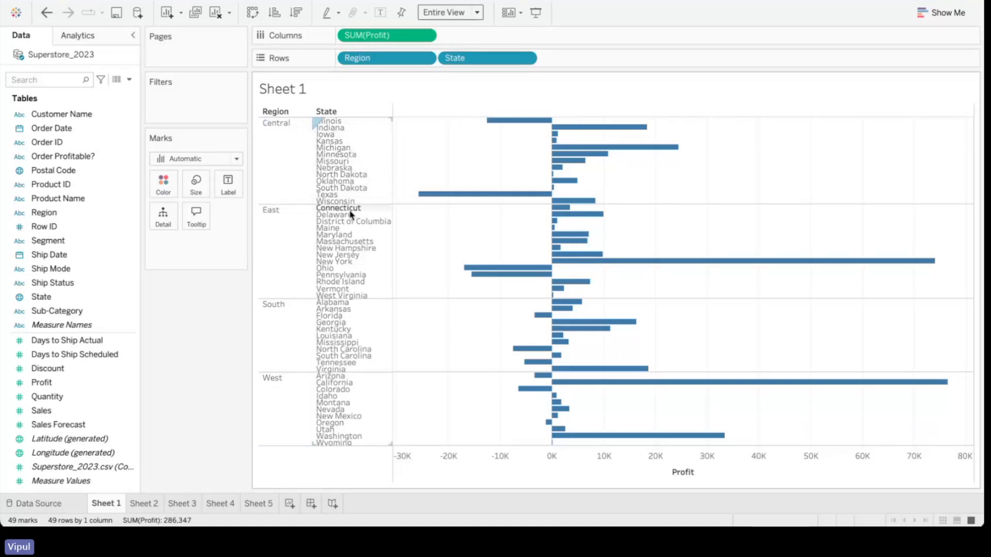
- Swap rows and columns of the state profit chart repeatedly to compare its vertical and horizontal bar layouts
click(252, 12)
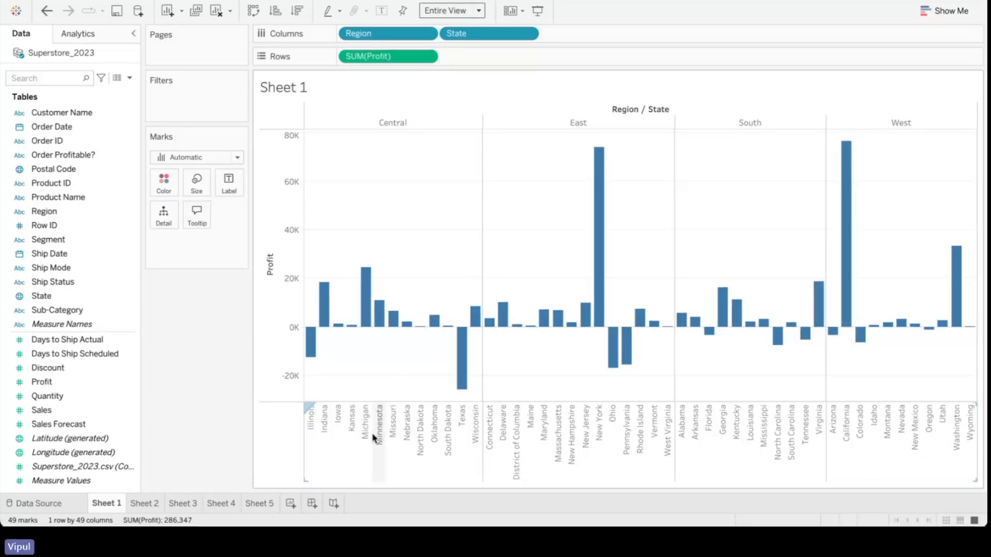
click(253, 11)
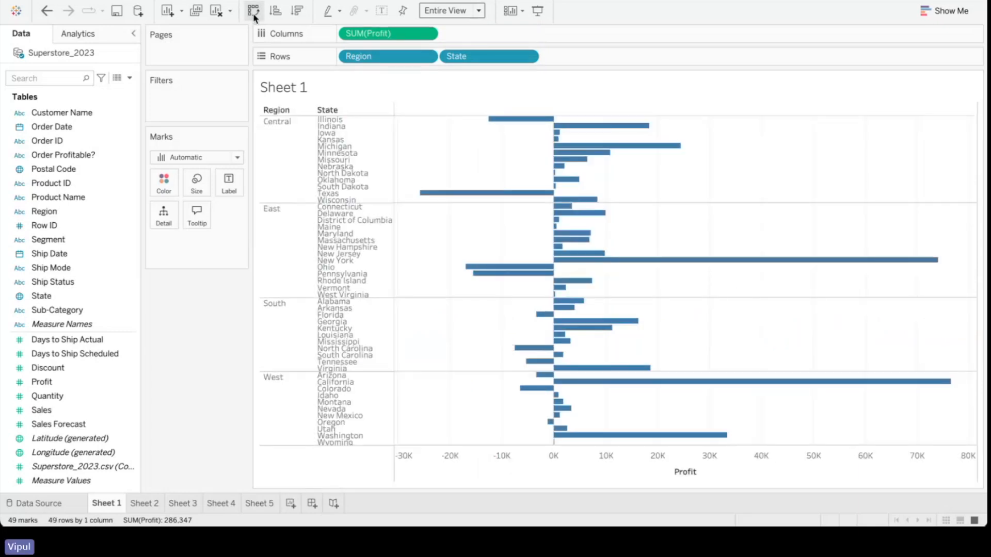
click(253, 13)
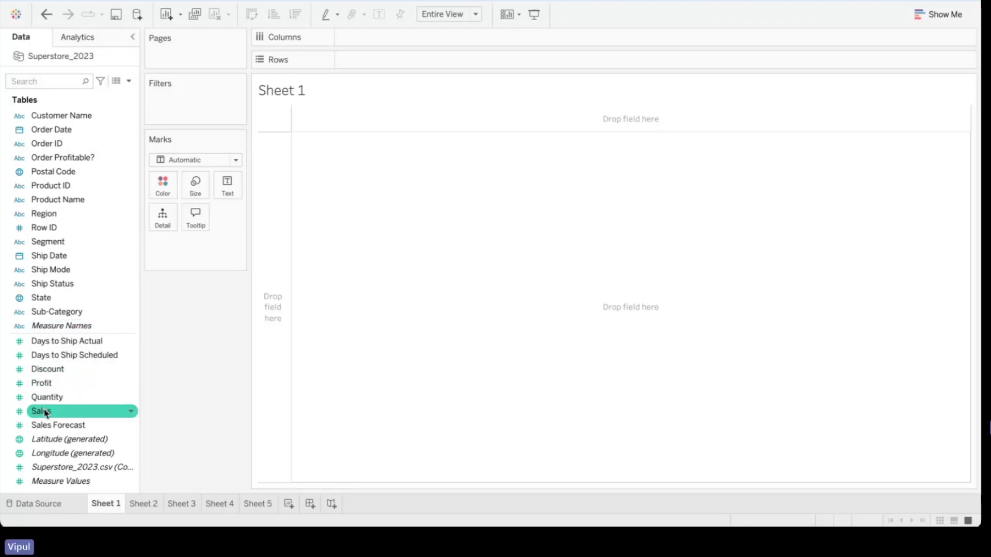
- Chart Sales on Rows, move it to Columns, and add Region on Rows, selecting all the regional bars
mouse_move(46, 412)
mouse_down()
mouse_move(241, 248)
mouse_move(370, 60)
mouse_up()
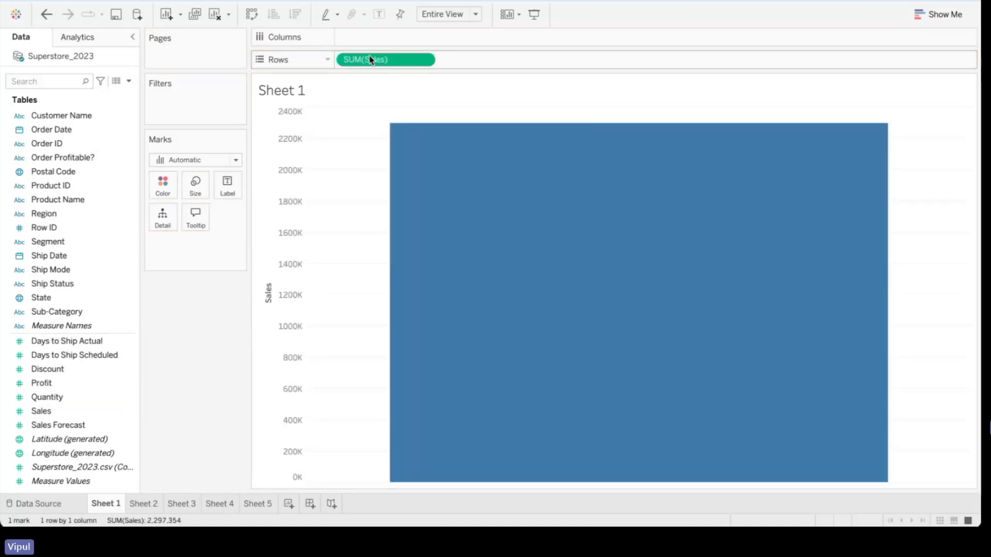
mouse_move(440, 161)
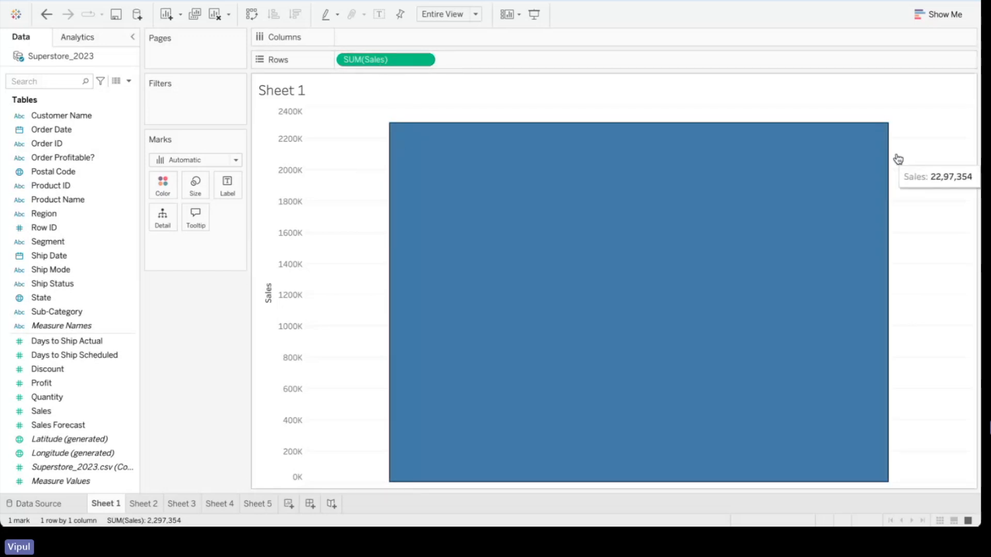
drag(394, 64, 396, 43)
mouse_move(370, 252)
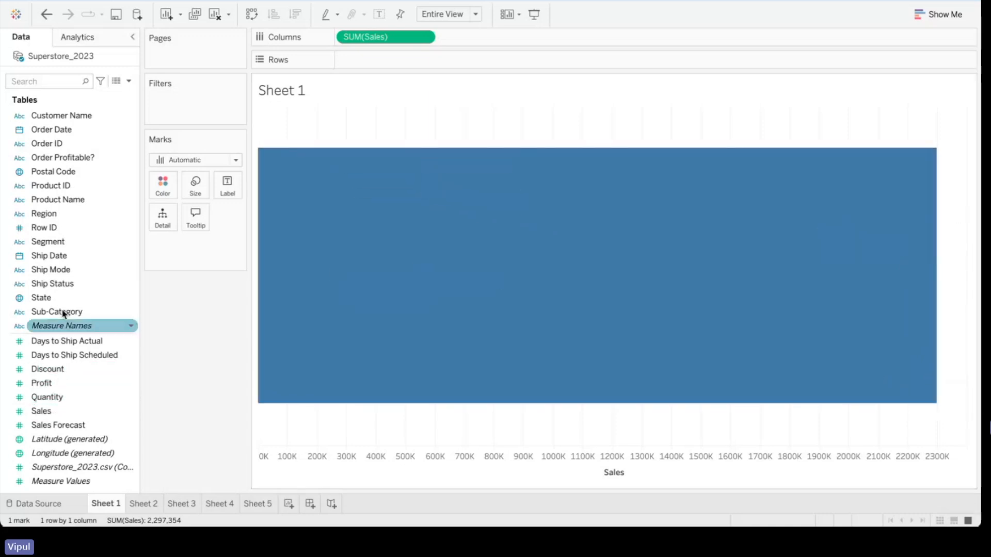
drag(47, 219, 460, 66)
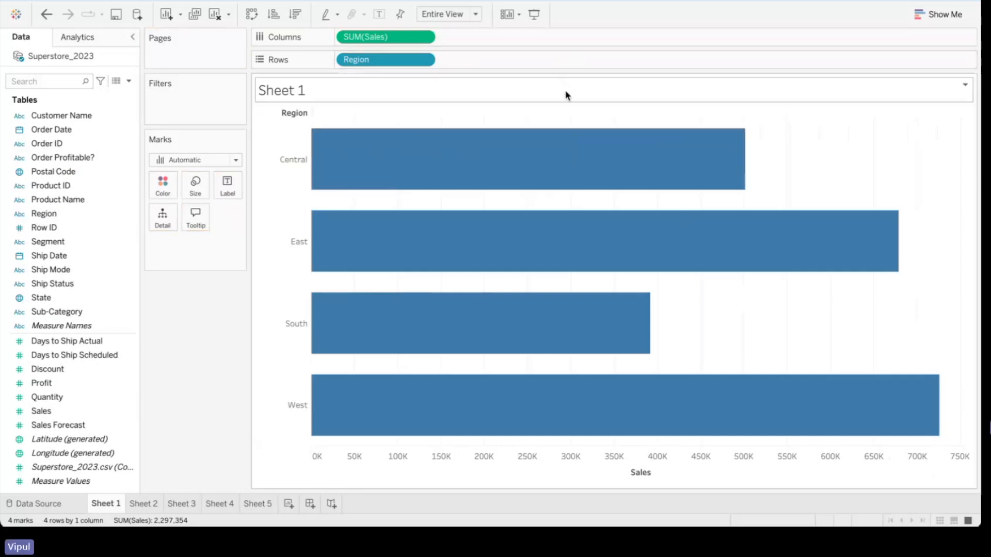
key(ctrl+a)
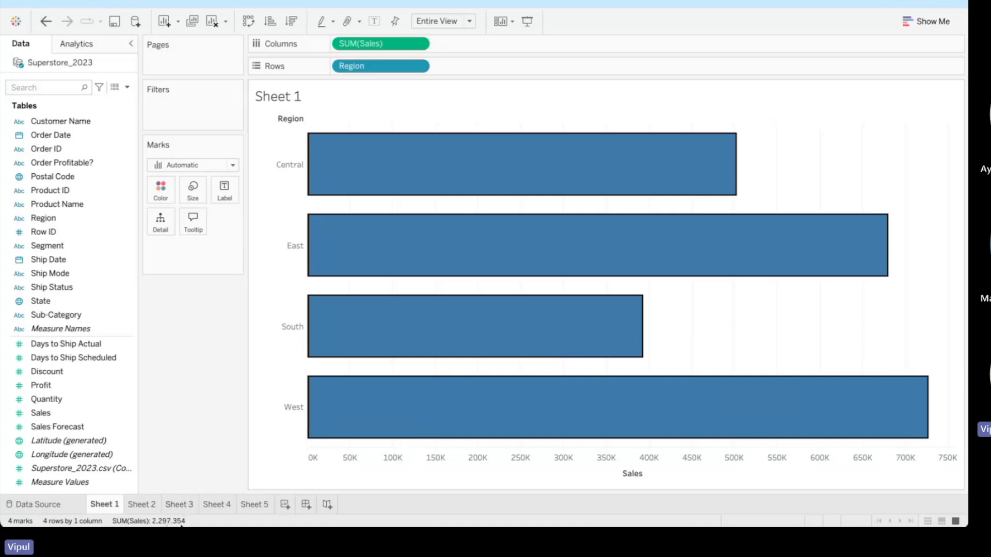
- Clear the sales fields from Sheet 1 and chart Profit on Columns against Segment on Rows
drag(355, 66, 10, 271)
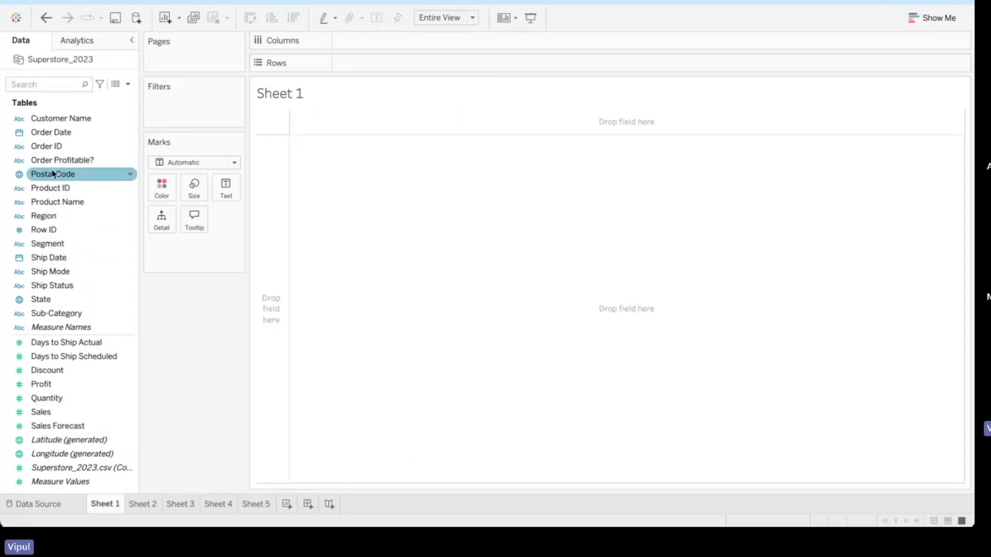
drag(46, 247, 381, 71)
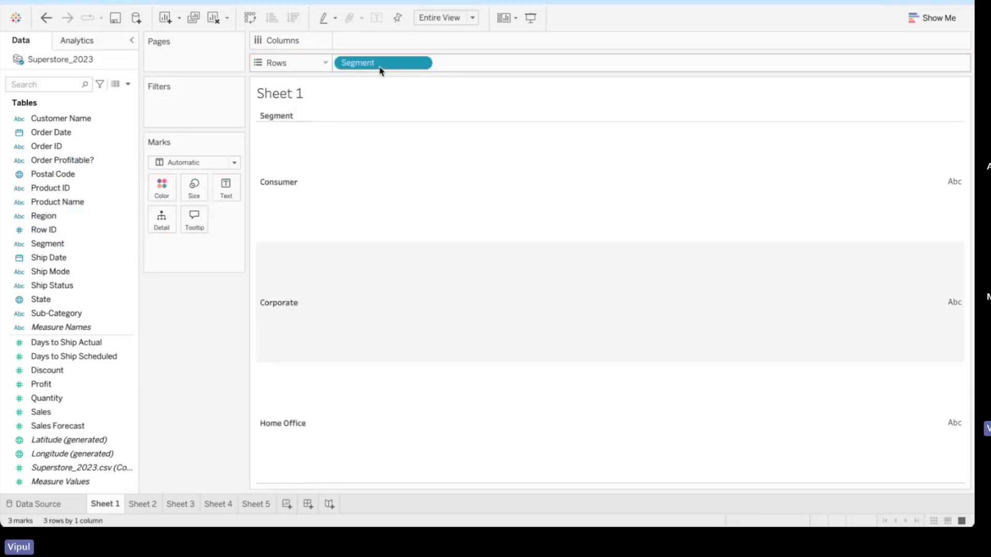
drag(42, 385, 370, 43)
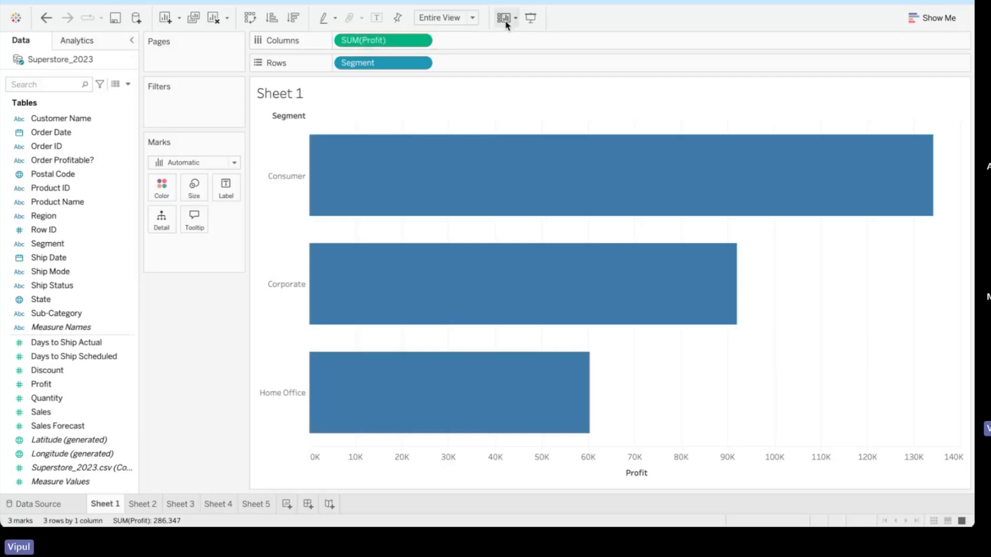
- Try showing mark labels on the segment profit bars, and turn them off again
click(379, 18)
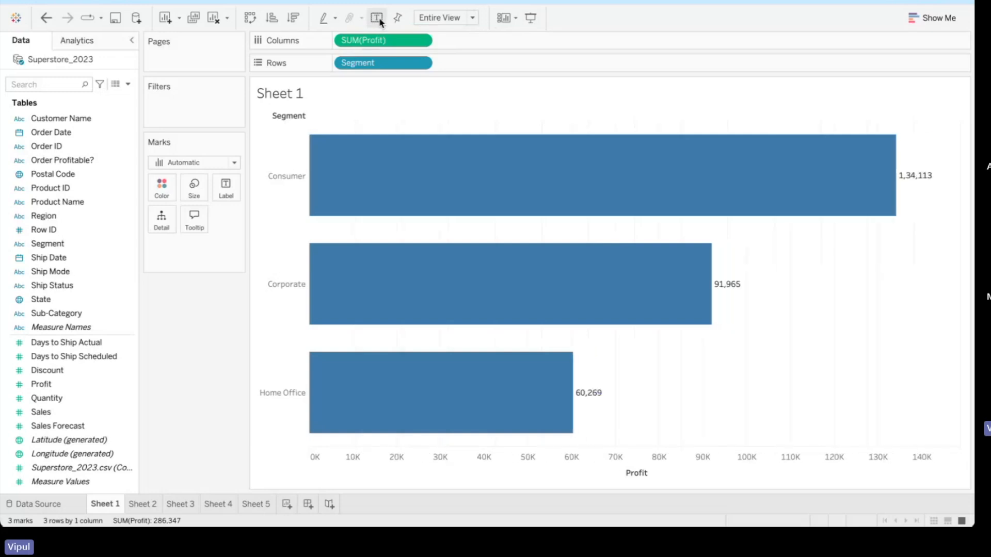
mouse_move(916, 183)
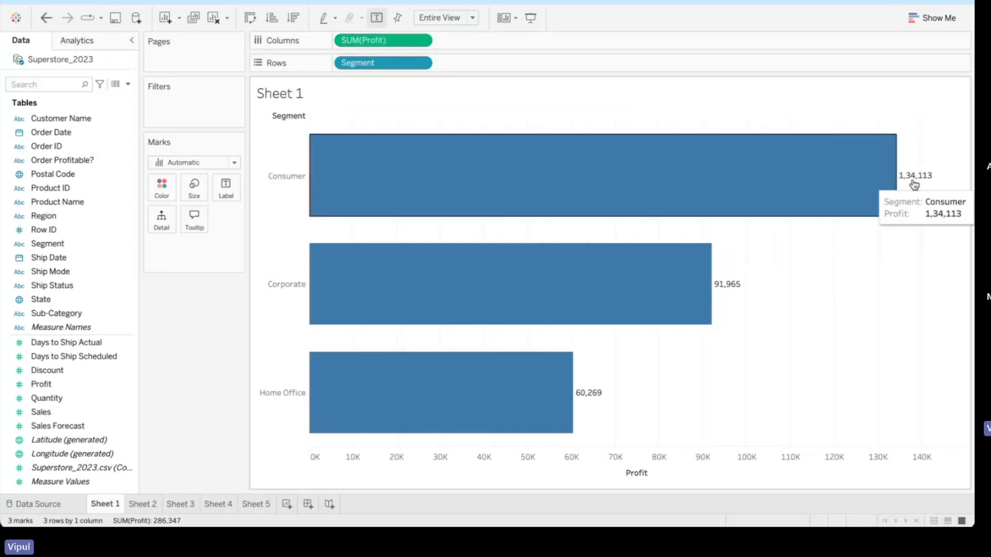
mouse_move(565, 439)
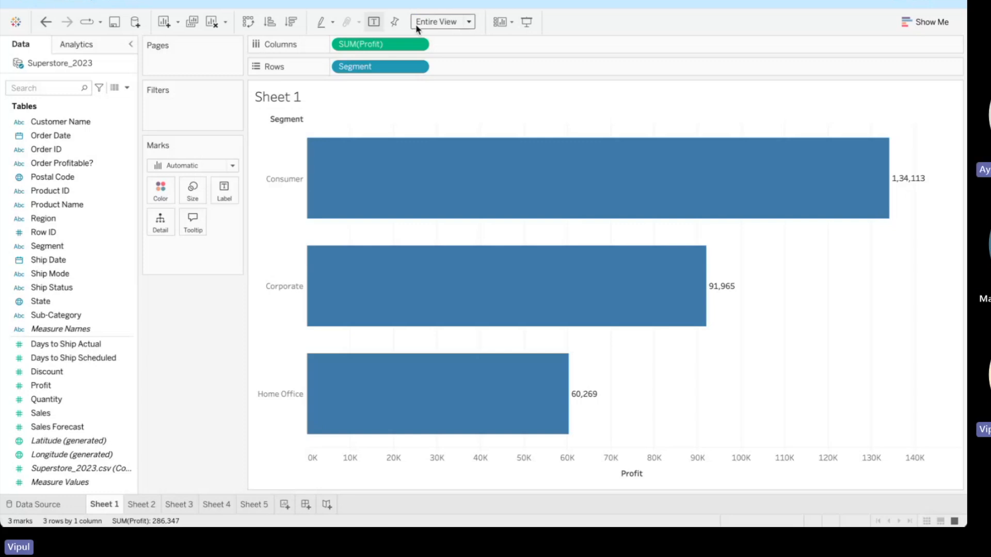
click(376, 18)
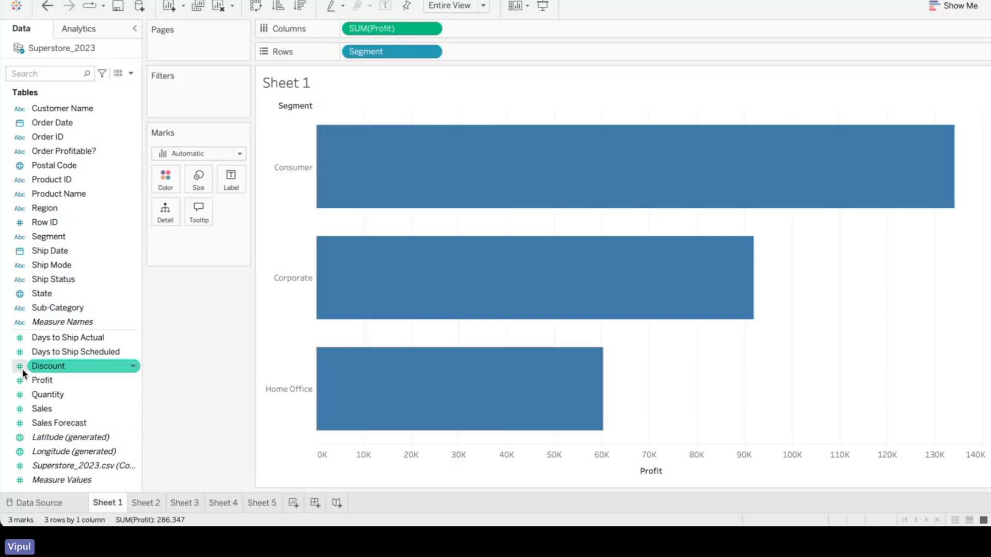
- Label the segment bars with Profit, try the Min/Max option, and limit the labels to Selected marks
drag(37, 381, 234, 179)
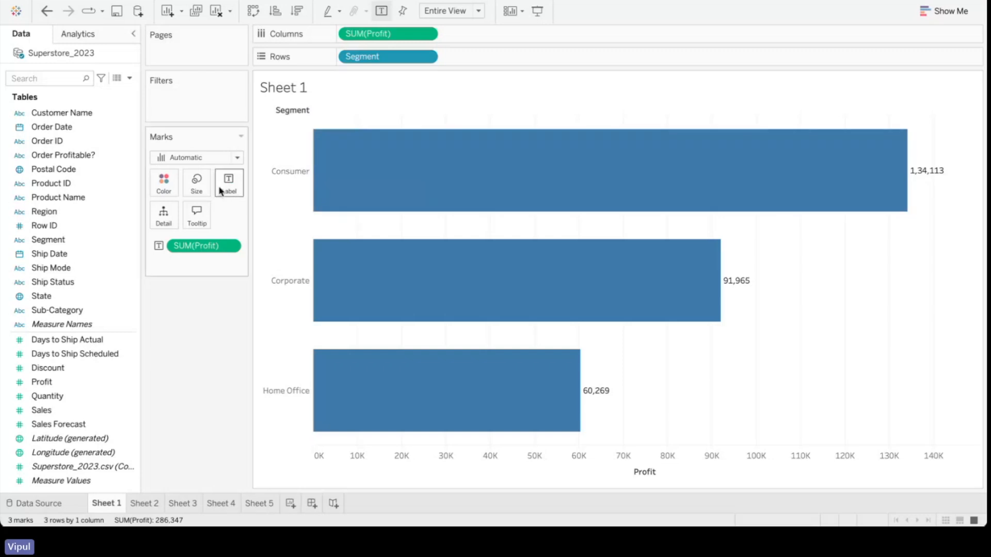
click(231, 185)
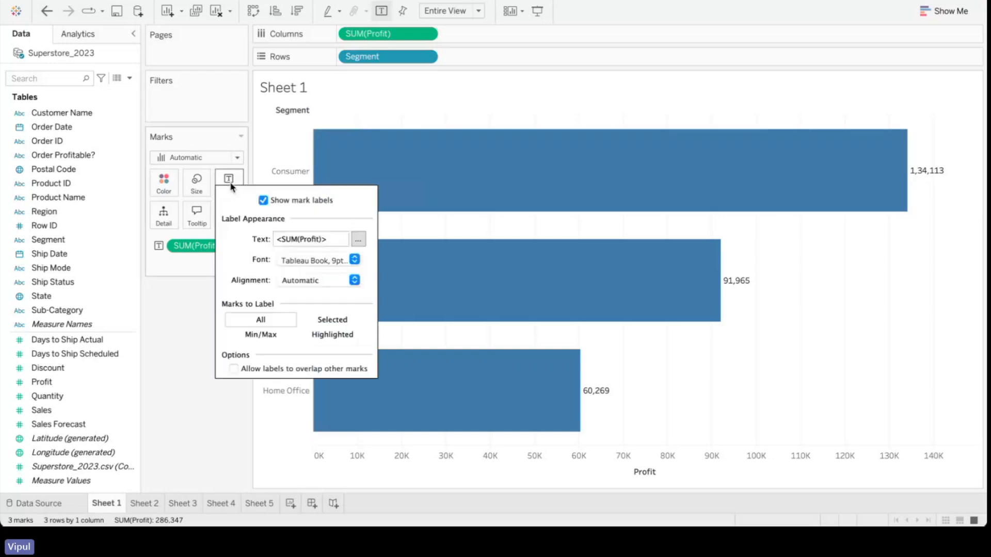
click(259, 335)
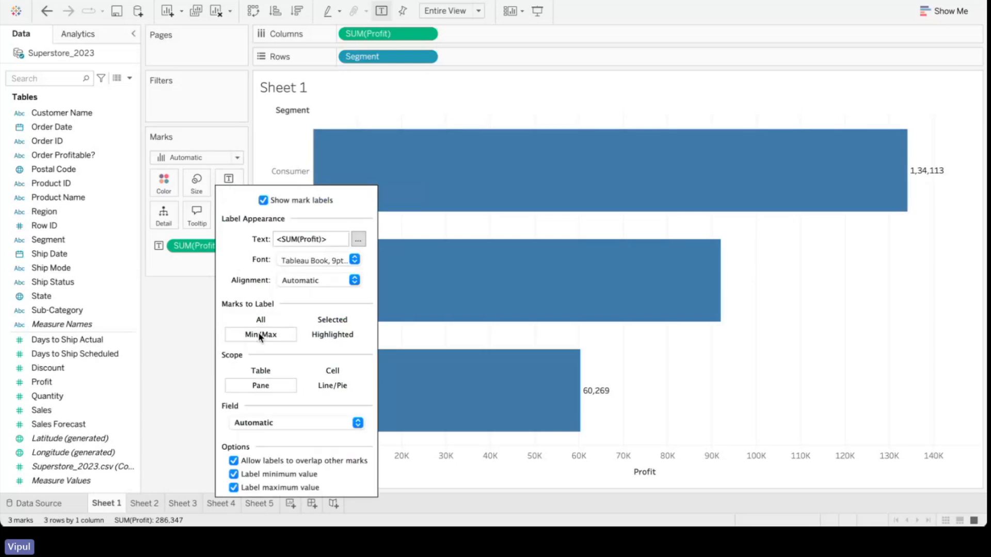
click(336, 320)
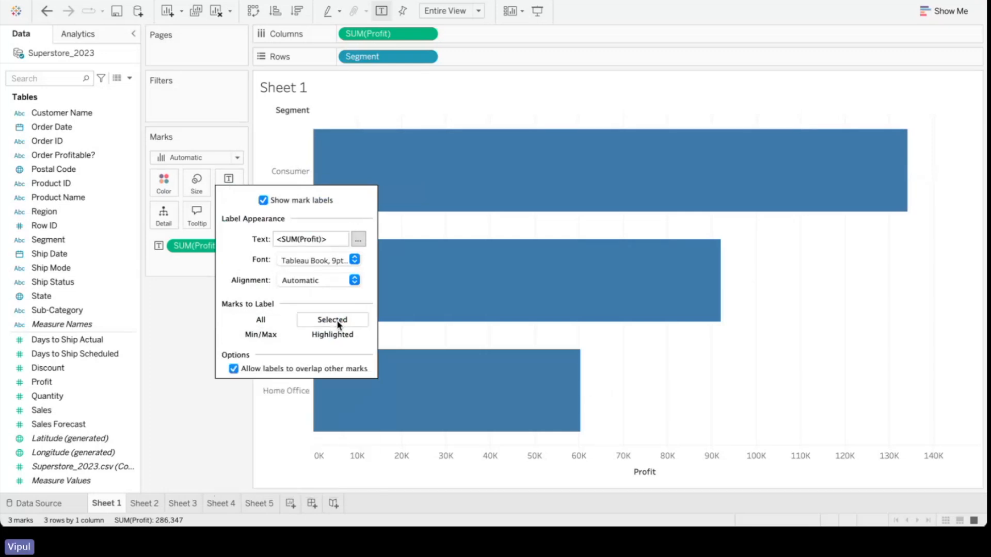
click(173, 338)
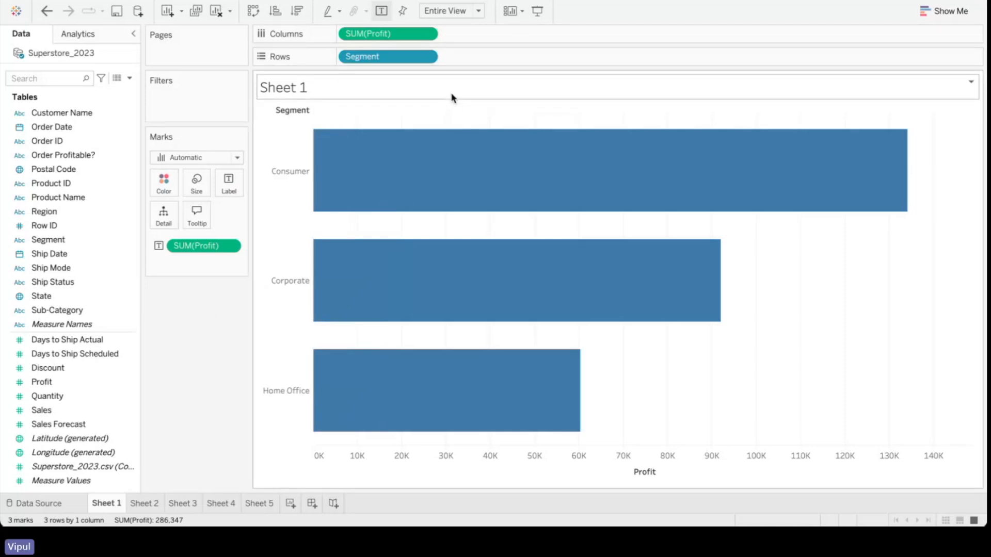
- Move the sheet title card beside the Marks card and select all segment bars to show their labels
drag(451, 99, 473, 145)
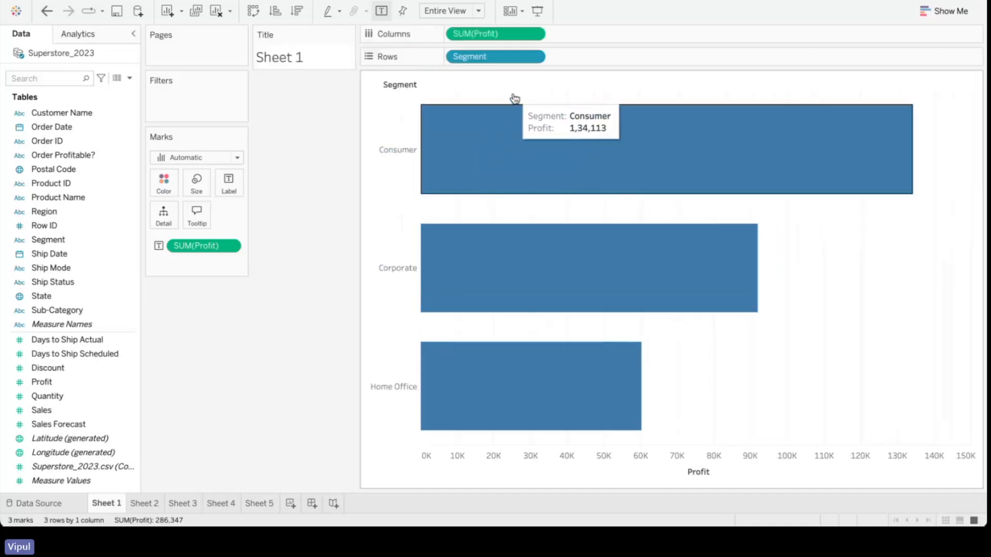
drag(557, 101, 958, 521)
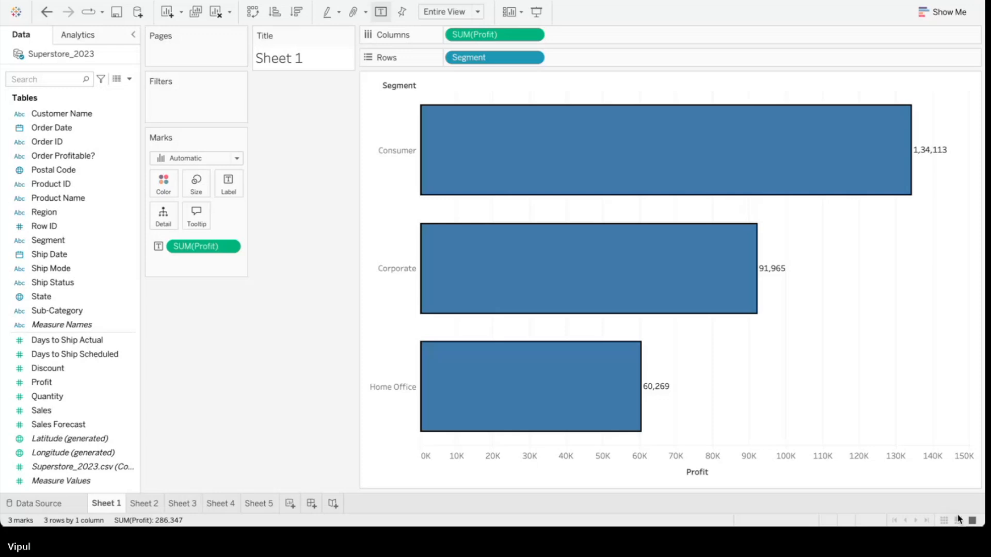
click(187, 347)
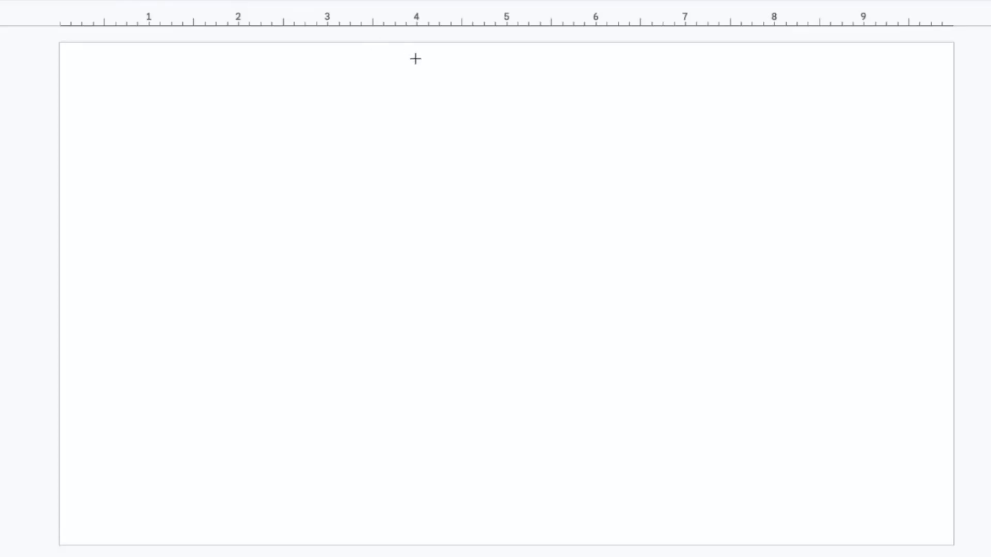
- Switch to the blank slide, add the text "Data" near its upper edge, and draw a vertical line beneath it
click(423, 83)
text(Data)
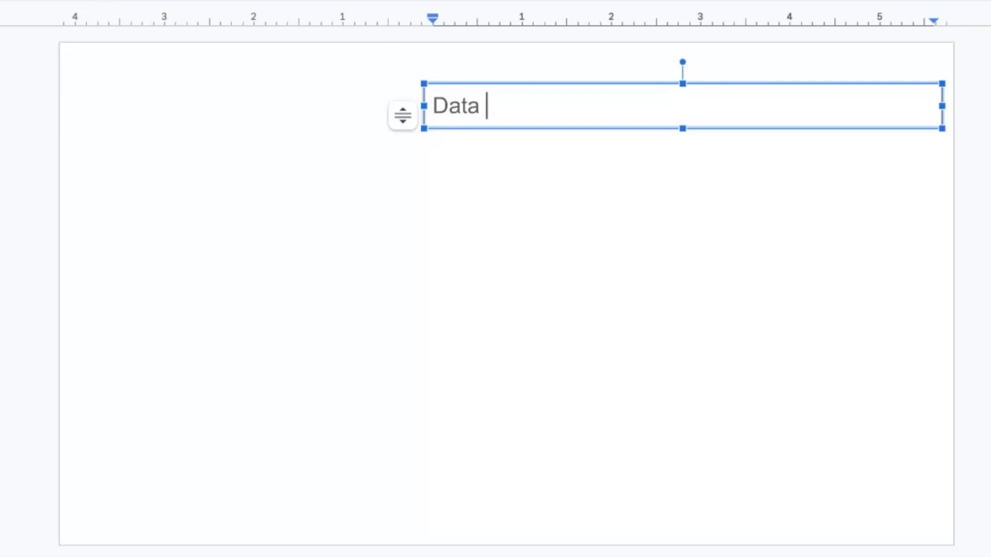
click(562, 79)
drag(562, 80, 483, 56)
click(441, 209)
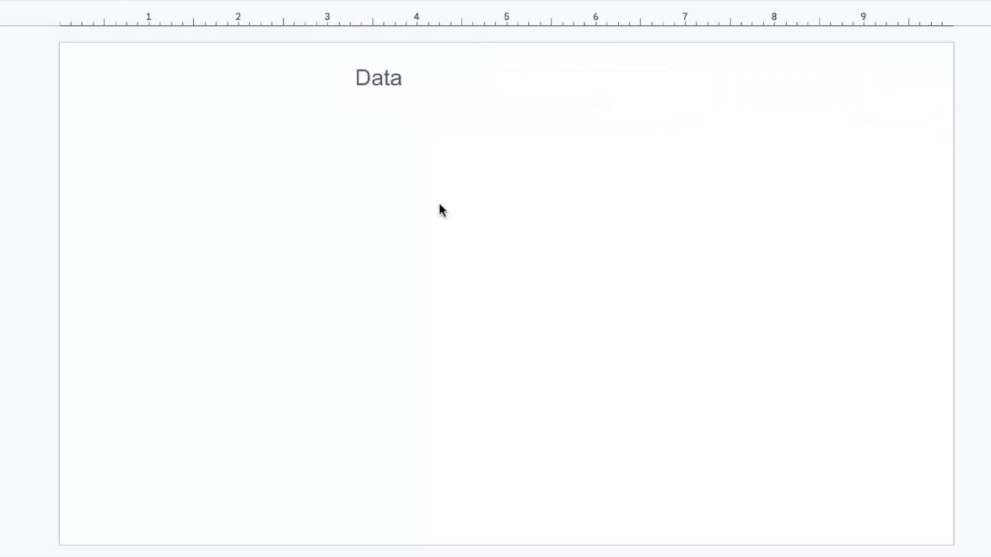
click(197, 0)
drag(379, 92, 380, 167)
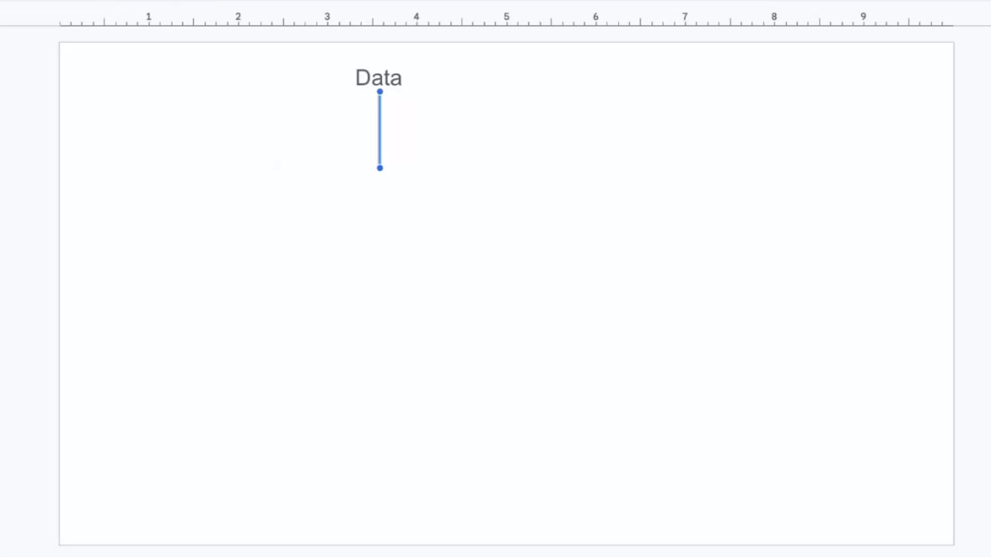
- Add the text "Tableau Desktop" below the vertical line, aligning its box under the line and narrowing it to fit
click(134, 1)
click(344, 180)
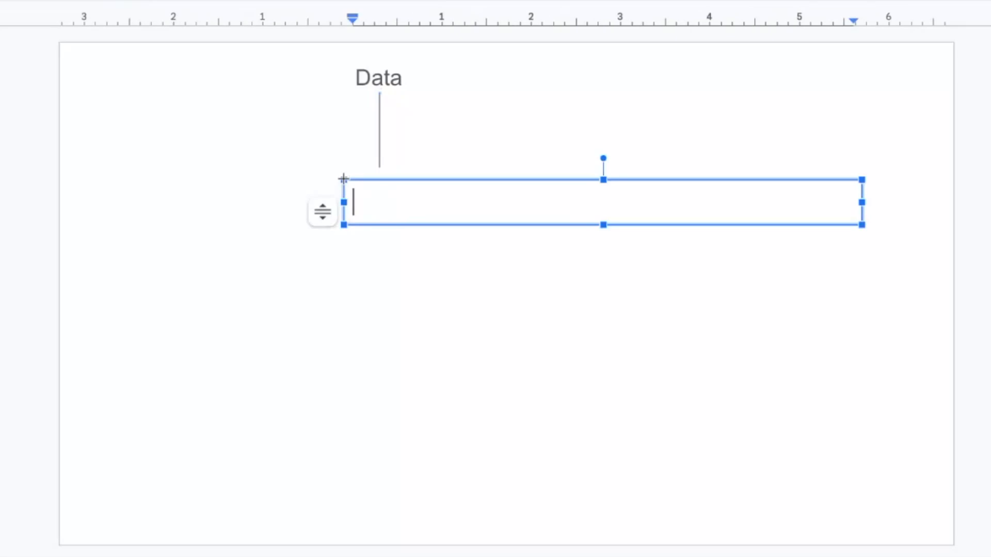
text(Tableau)
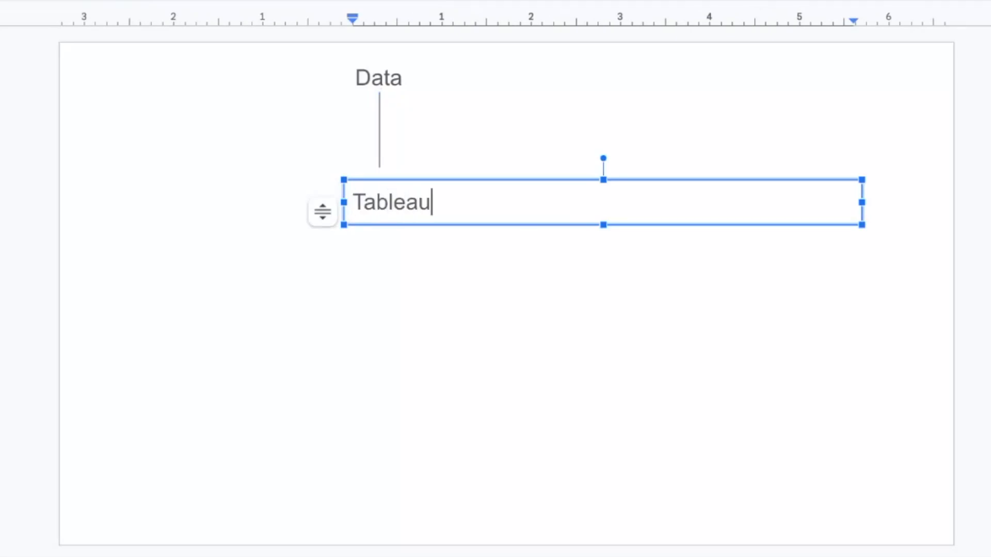
text( Desktop)
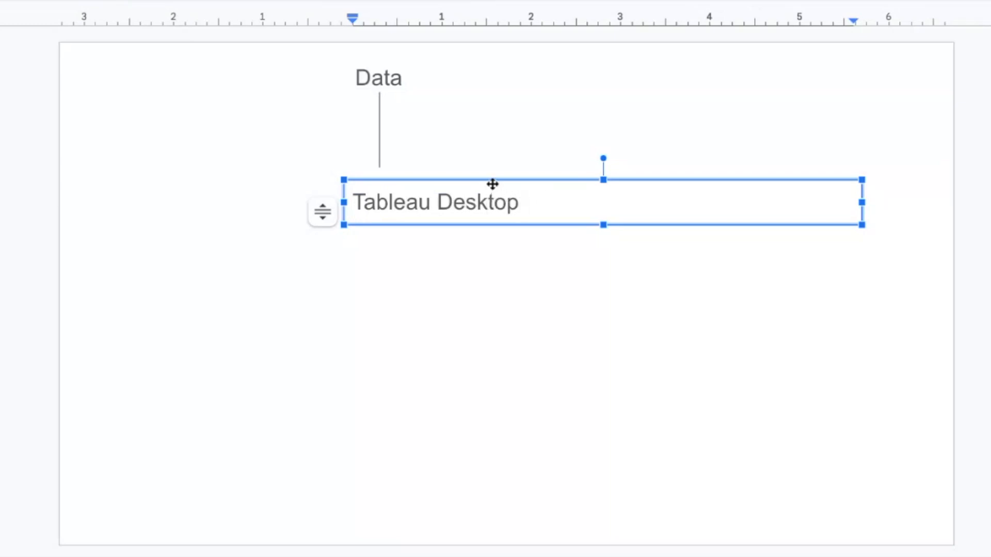
drag(491, 179, 447, 172)
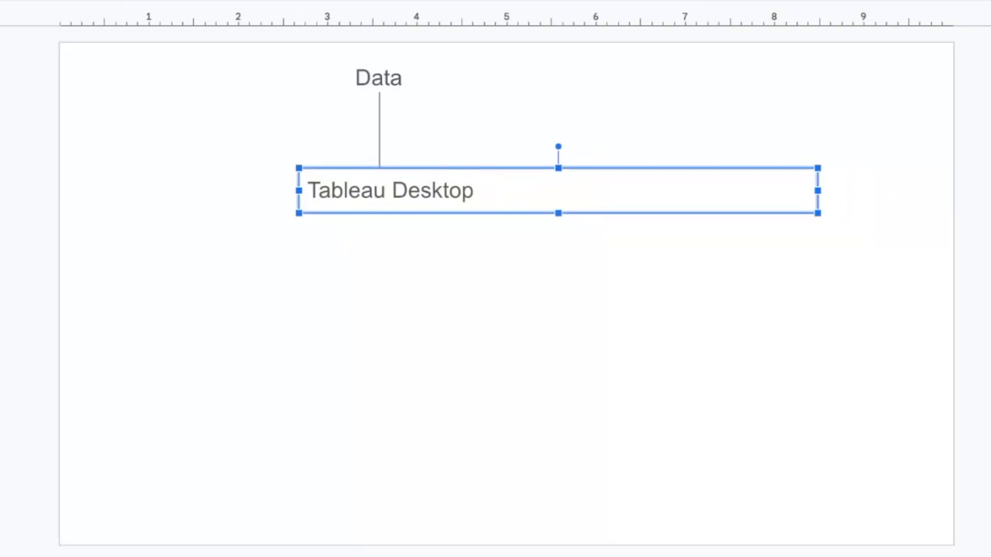
drag(819, 192, 486, 203)
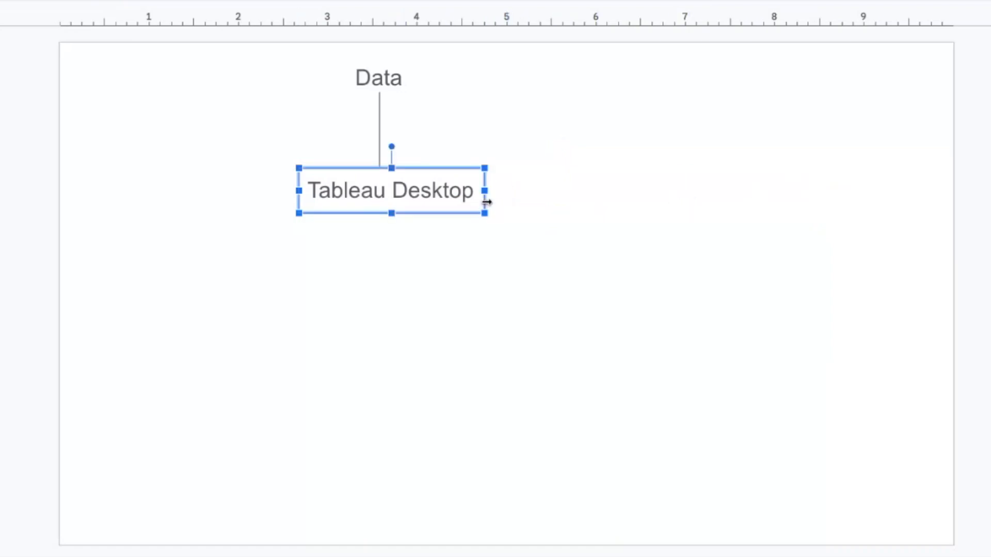
click(480, 283)
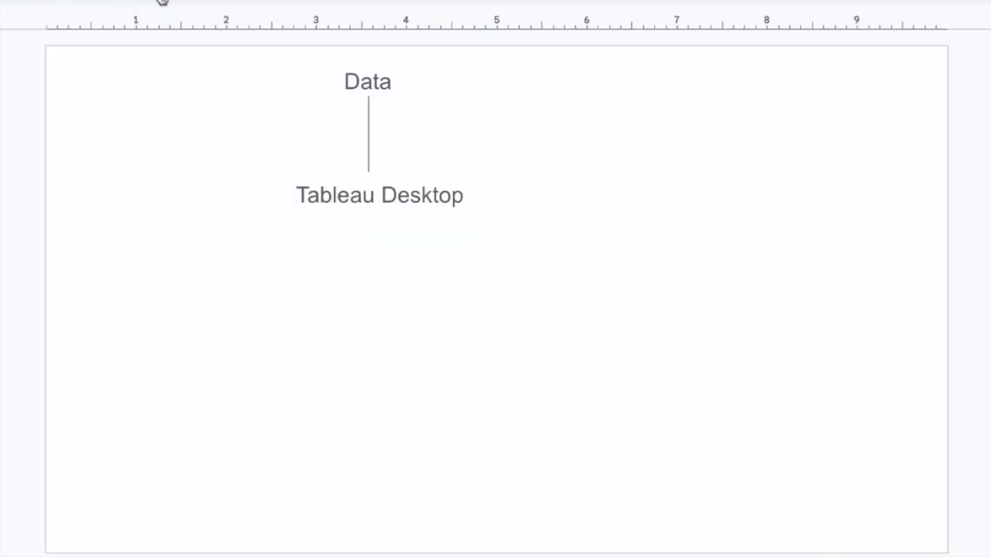
- Draw a small chart icon beside "Tableau Desktop" from a vertical axis line, a horizontal axis line and a rising diagonal line
click(197, 1)
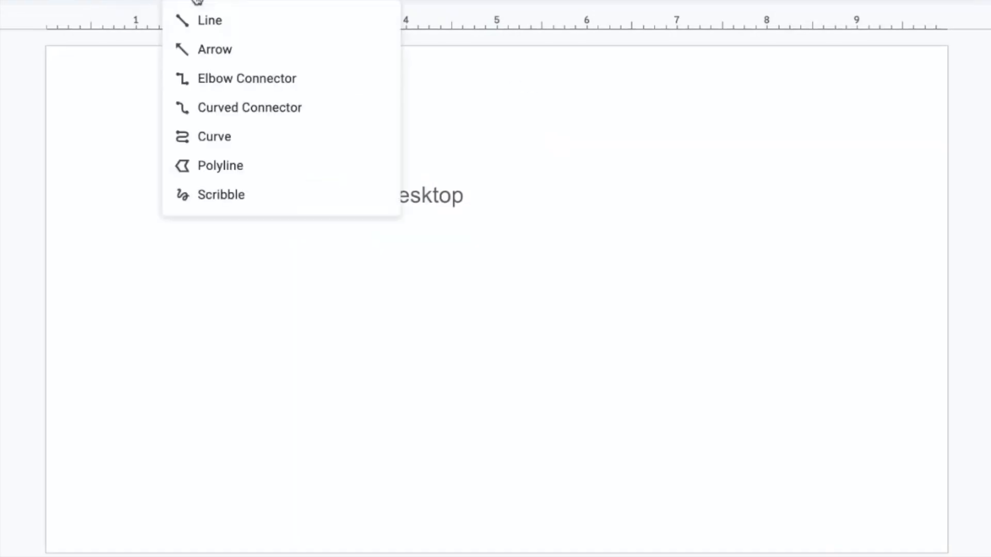
click(179, 27)
mouse_move(539, 173)
mouse_down()
mouse_move(537, 232)
mouse_move(571, 236)
mouse_move(526, 234)
mouse_move(537, 244)
mouse_move(539, 218)
mouse_up()
click(175, 2)
drag(540, 218, 609, 216)
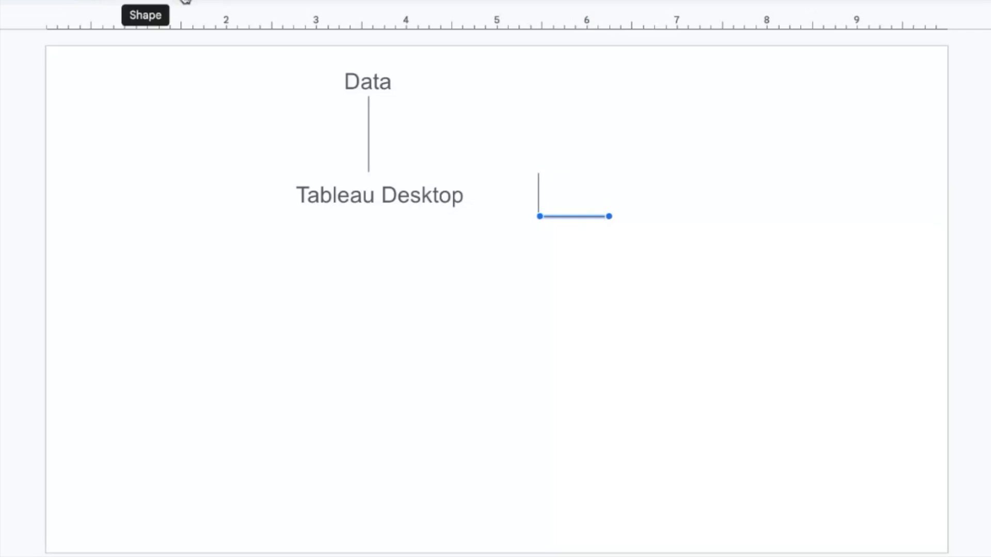
click(175, 2)
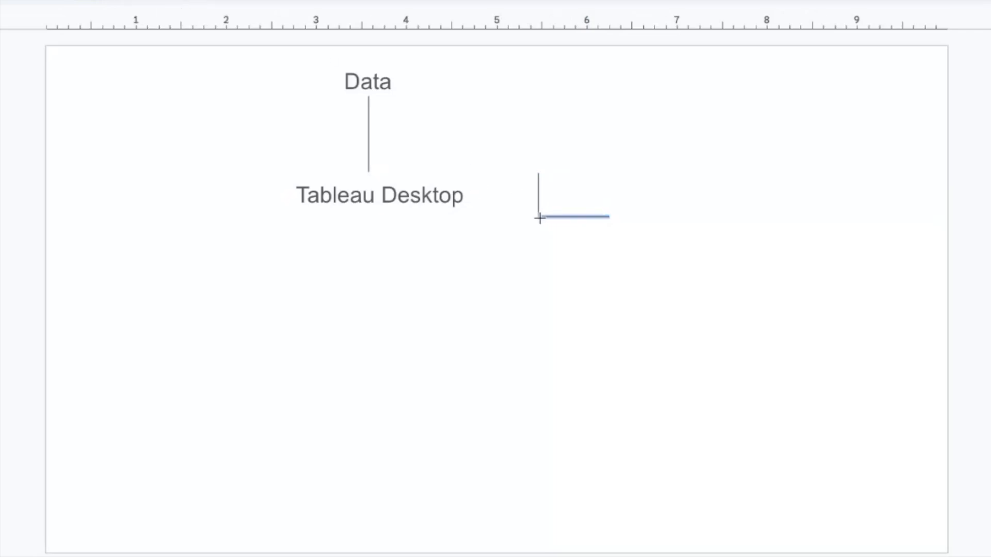
drag(540, 217, 589, 181)
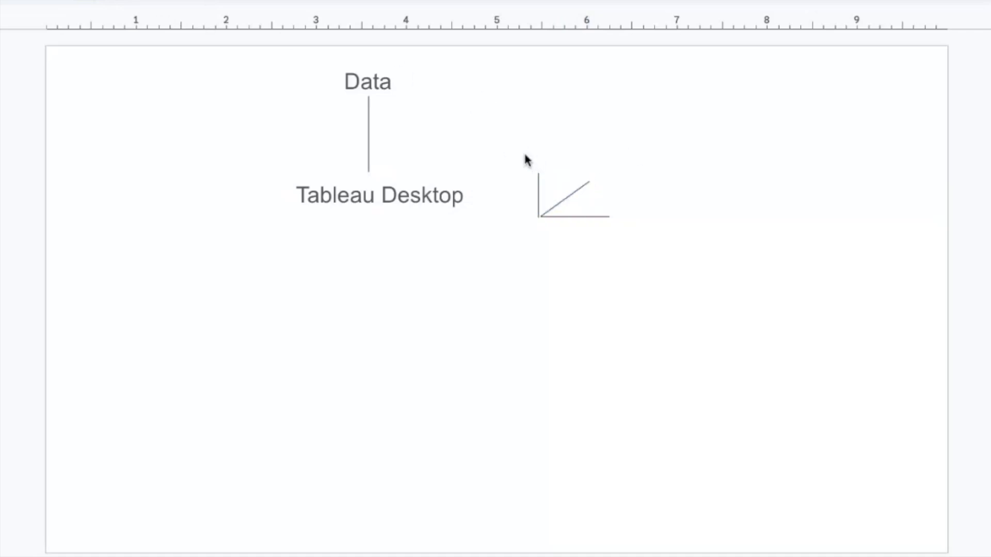
- Duplicate the chart icon five times and arrange the icons around "Tableau Desktop", three on either side
drag(524, 154, 663, 256)
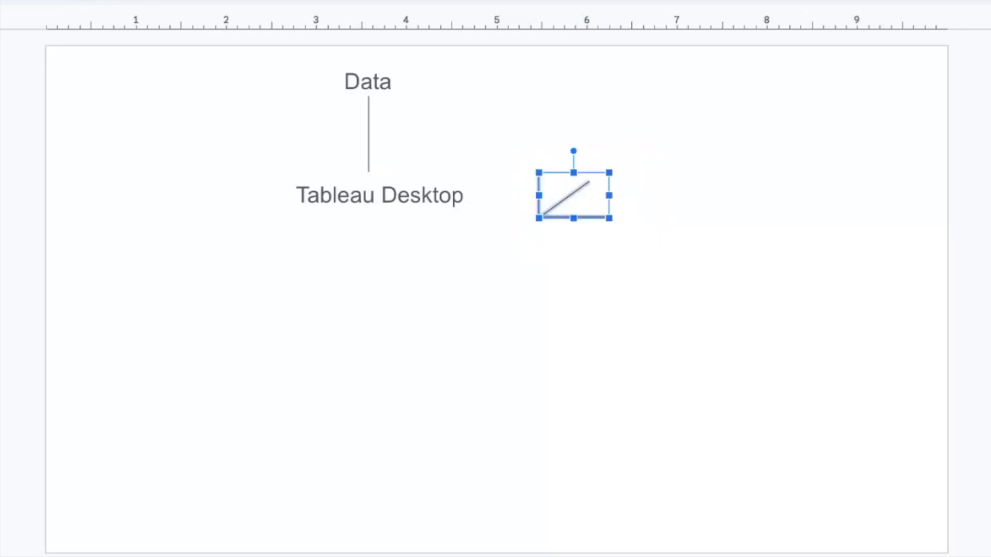
key(ctrl+v)
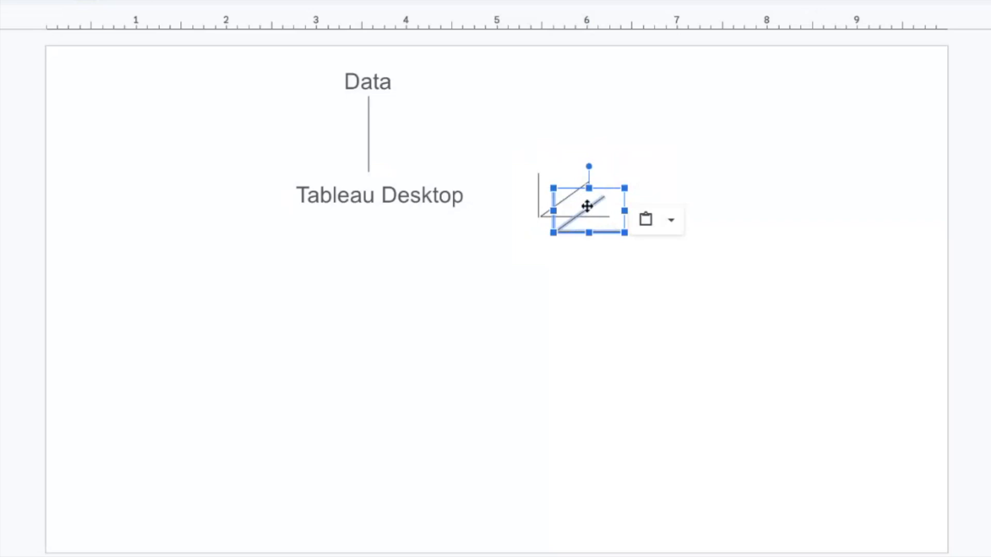
drag(586, 207, 238, 199)
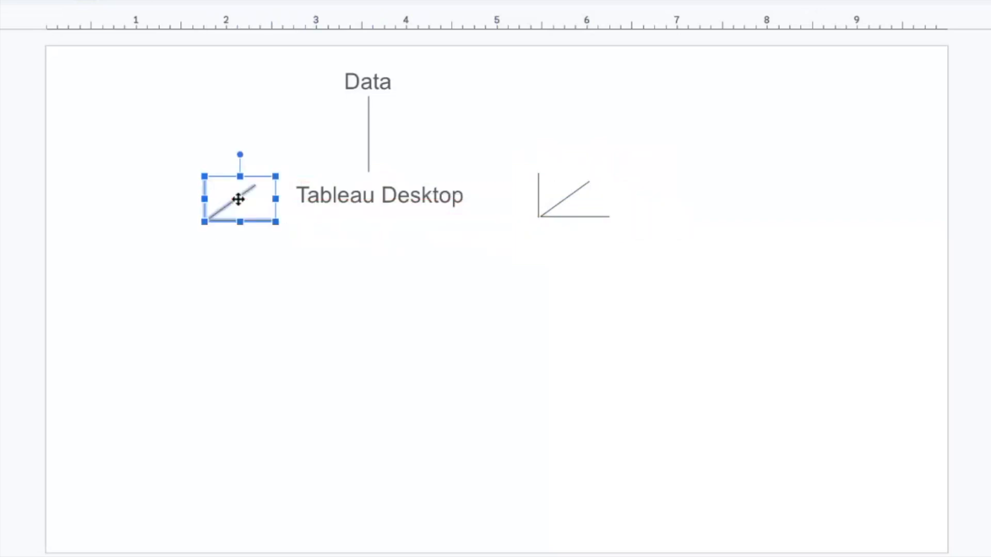
key(ctrl+v)
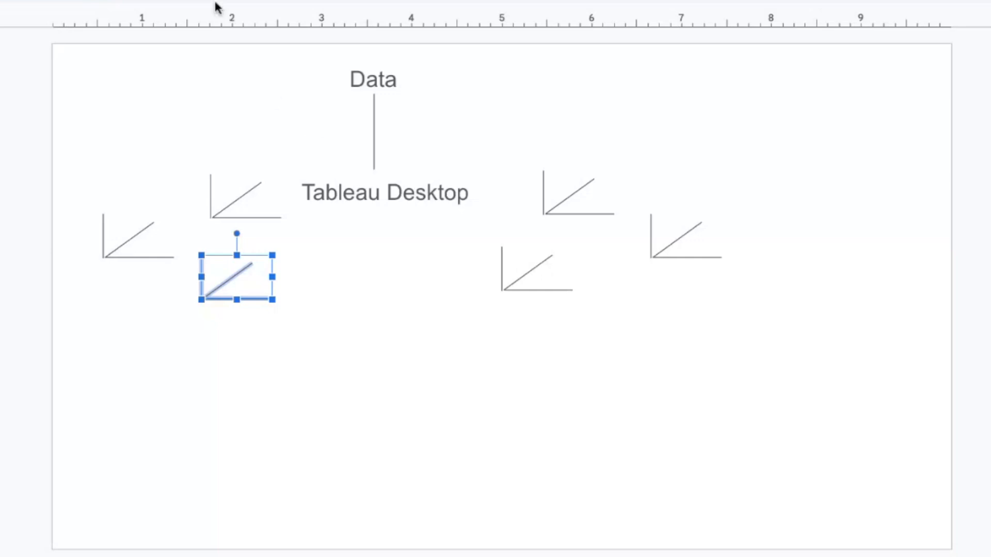
- Add the text "Tableau Online/Server" below the chart icons, correcting the spelling of "Server"
click(129, 1)
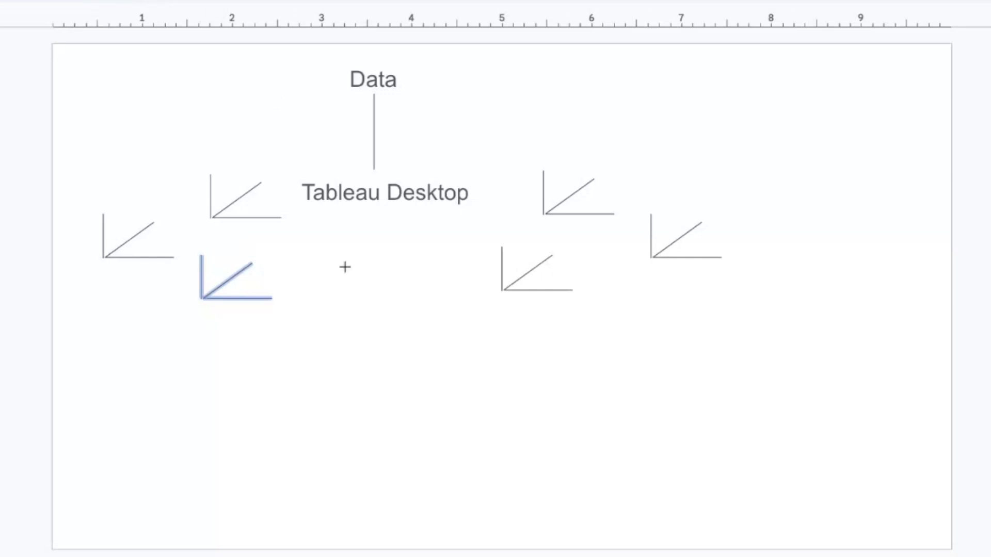
click(304, 345)
text(Tab)
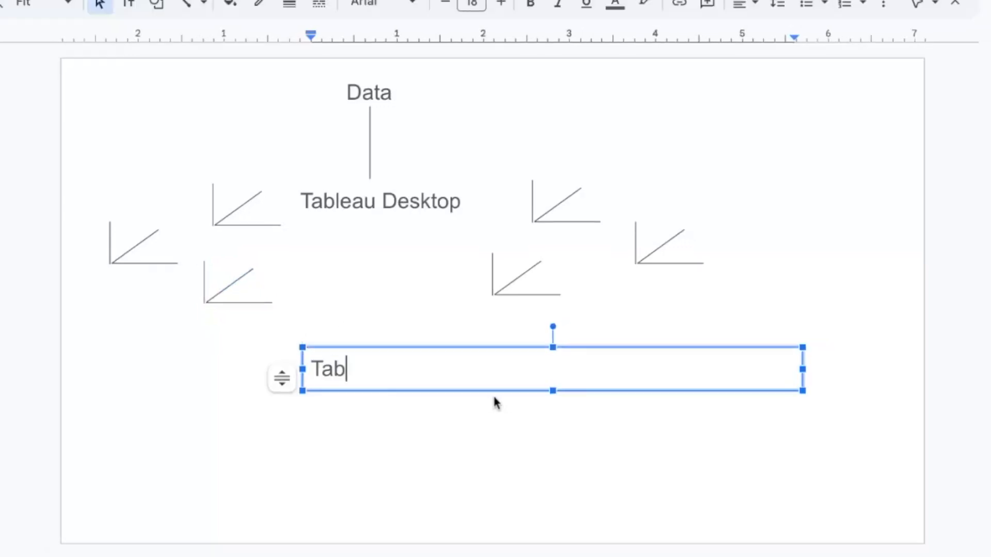
text(leau )
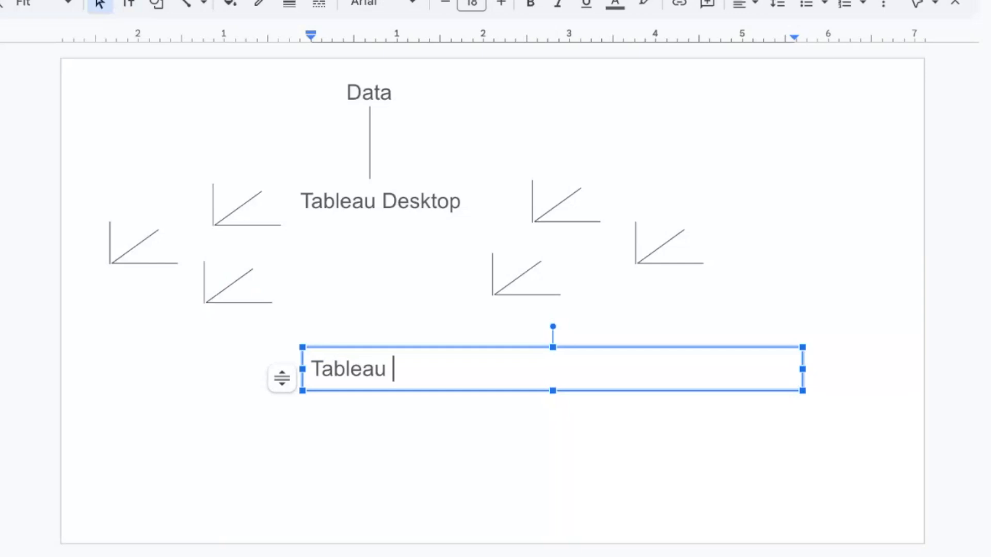
text(Onlin)
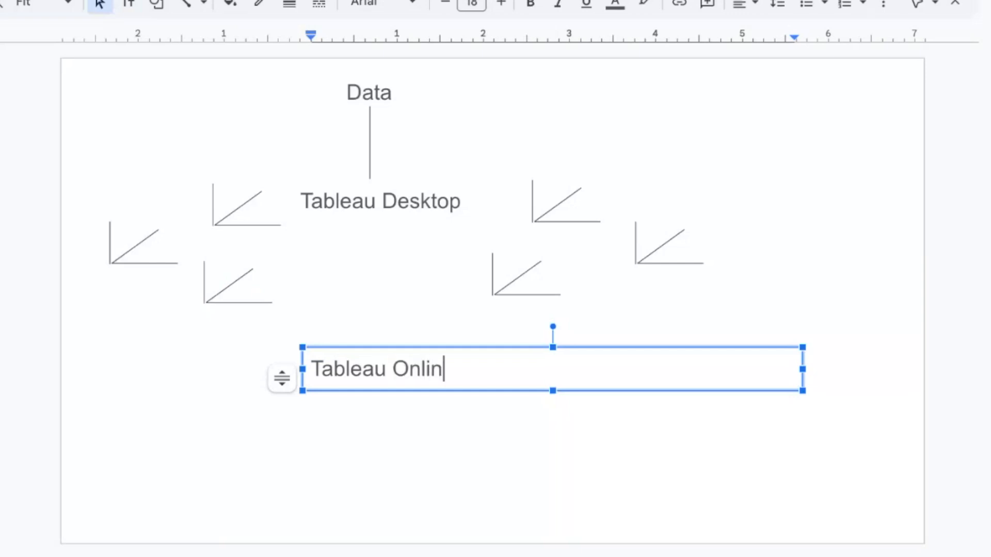
text(e/Searver)
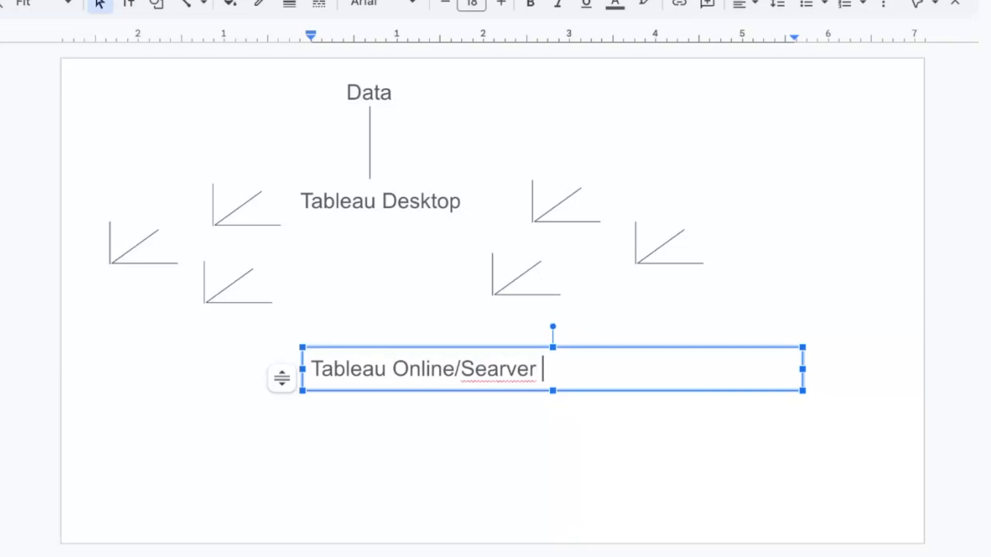
click(499, 369)
key(BackSpace)
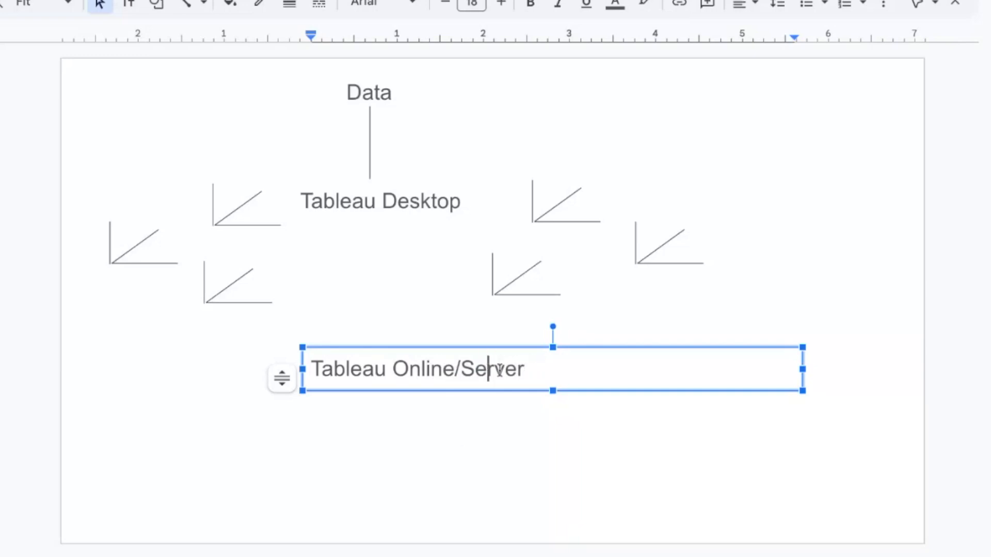
click(472, 415)
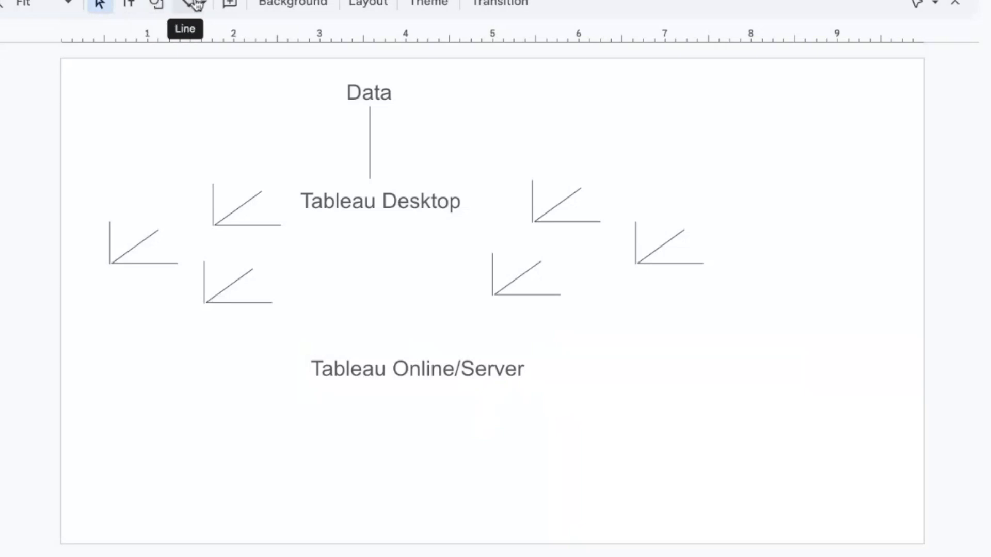
- Draw an ellipse around "Tableau Online/Server" and make its fill transparent so only the outline covers the text
click(155, 6)
mouse_move(172, 35)
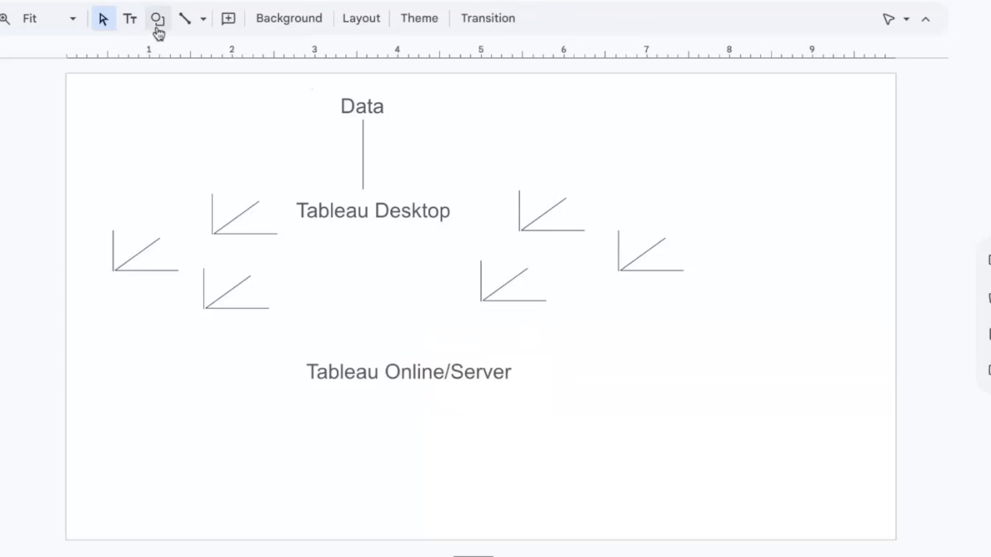
click(156, 11)
mouse_move(179, 54)
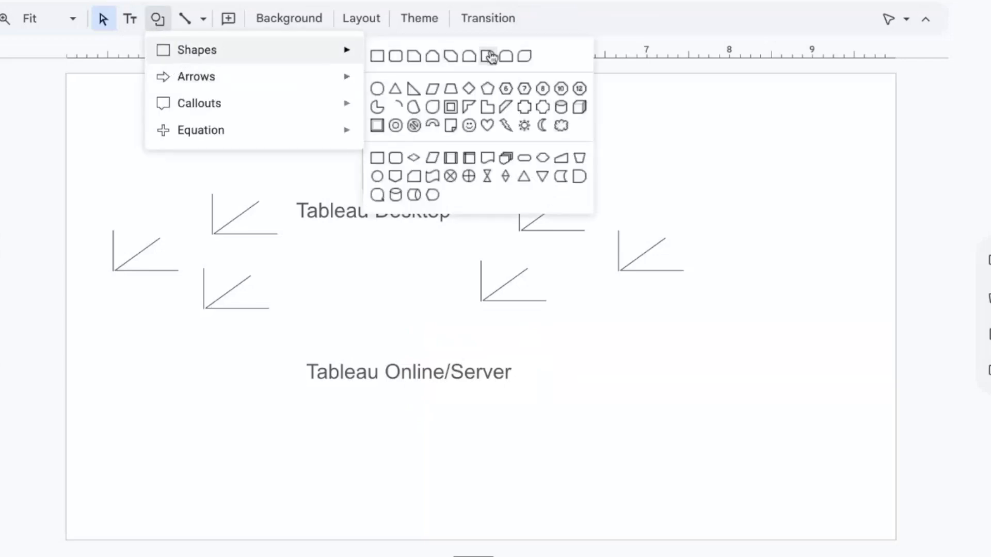
click(378, 89)
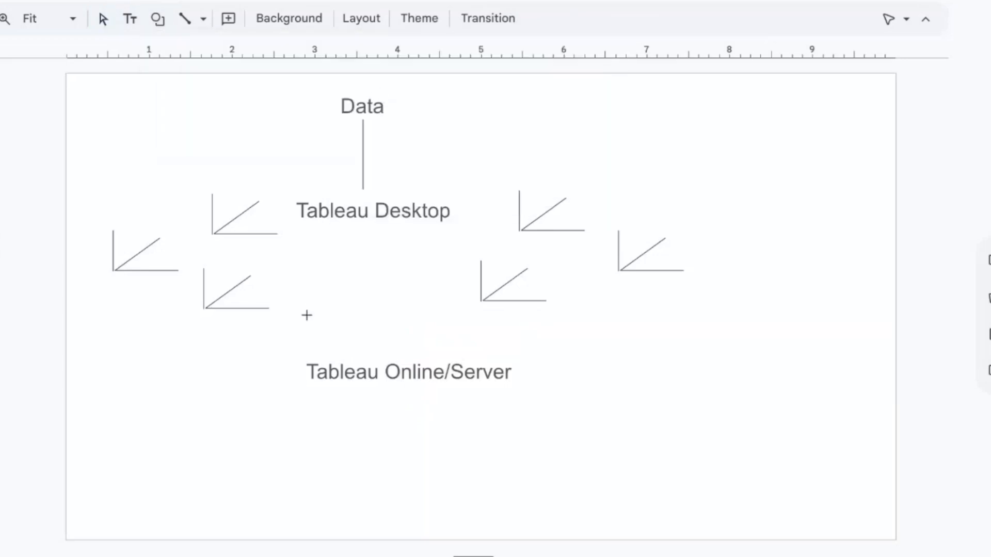
drag(285, 326, 546, 442)
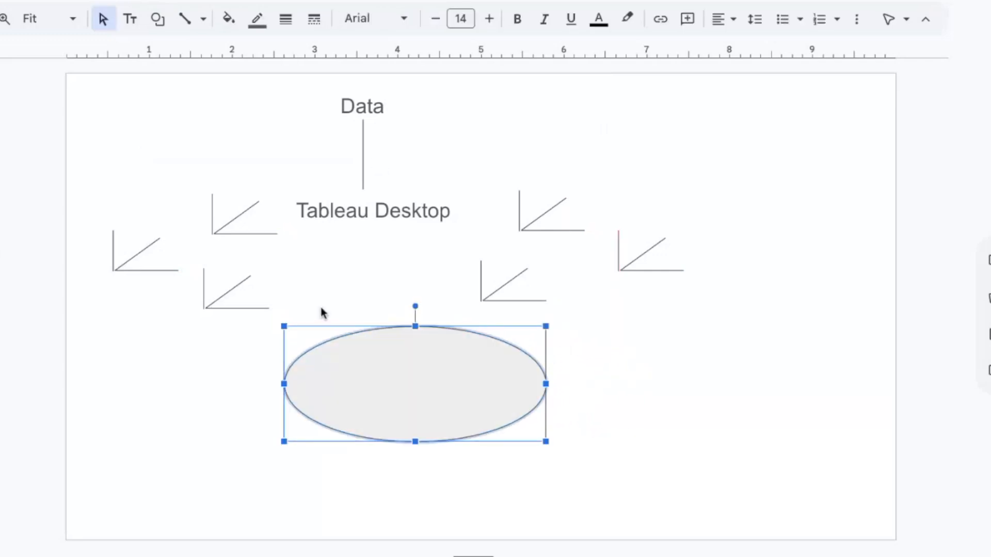
click(232, 21)
click(314, 358)
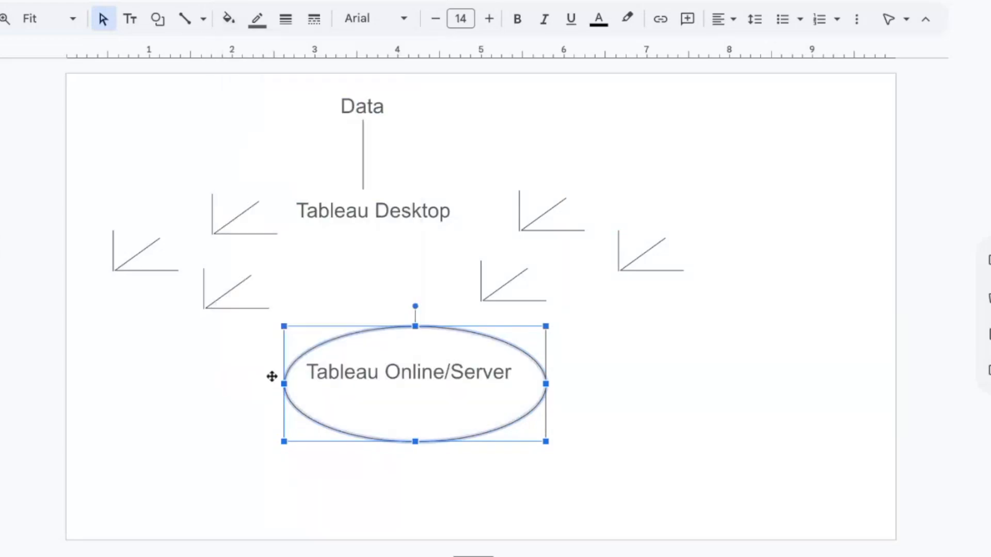
click(202, 401)
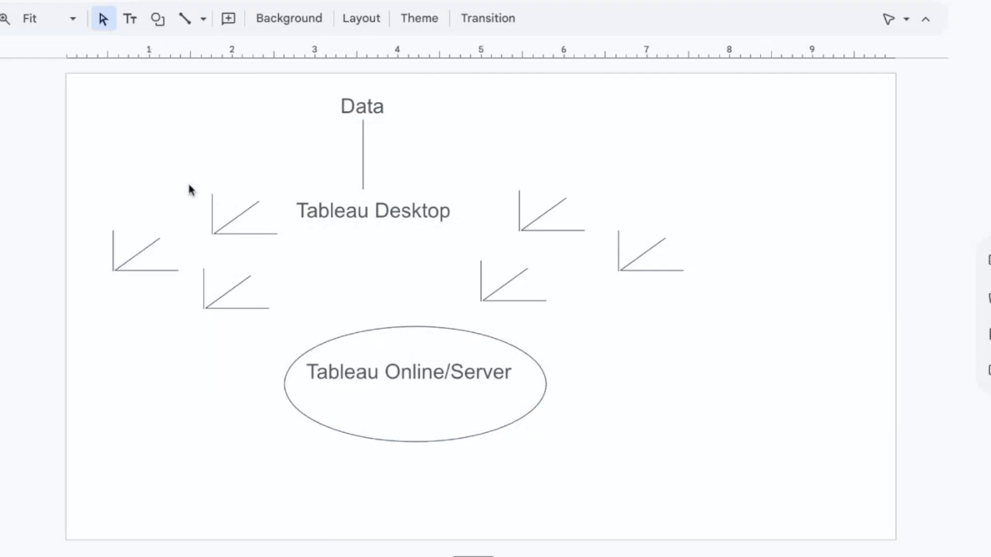
- Draw lines connecting the two chart icons nearest the left of "Tableau Desktop" to the "Tableau Online/Server" ellipse
click(186, 23)
drag(256, 241, 363, 335)
click(188, 21)
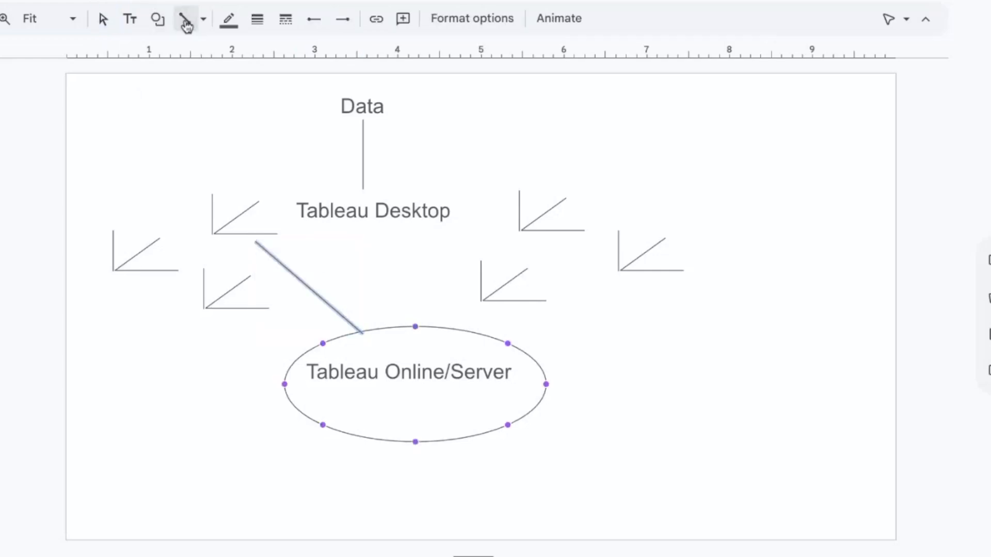
drag(272, 325, 301, 348)
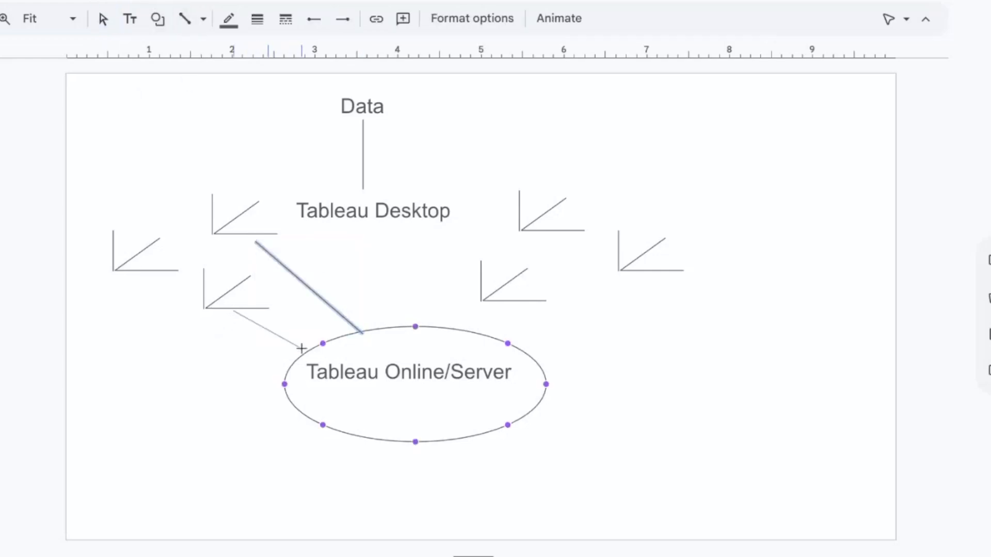
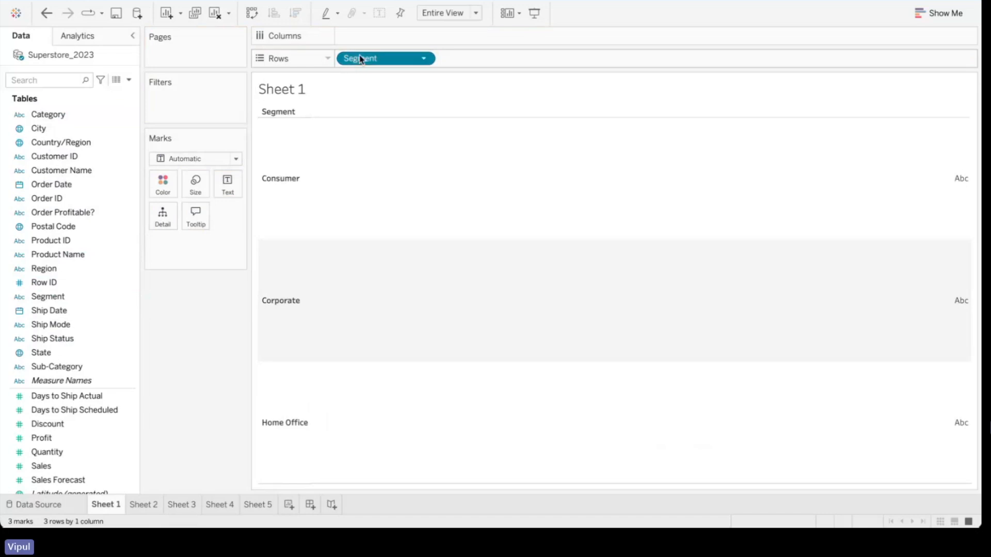
click(66, 122)
click(66, 122)
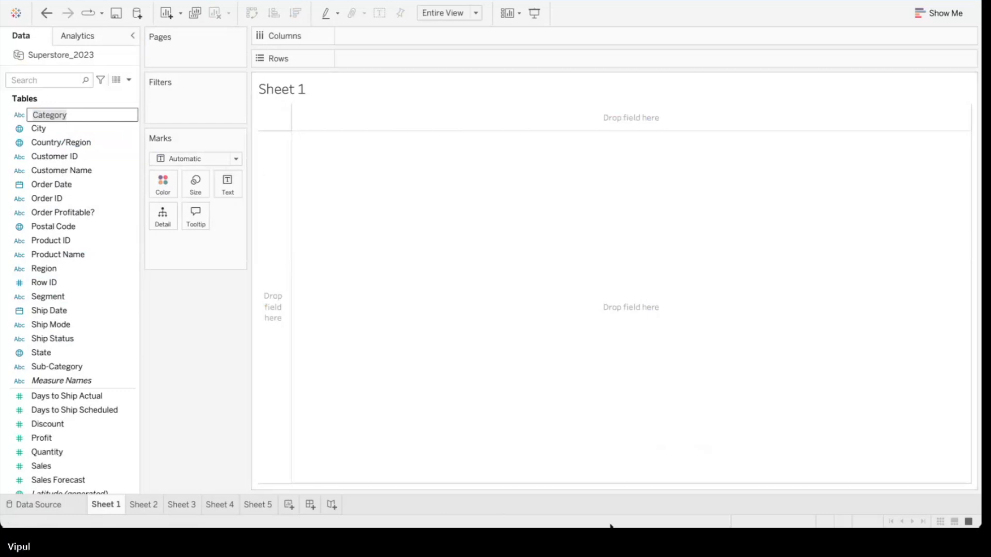
key(Escape)
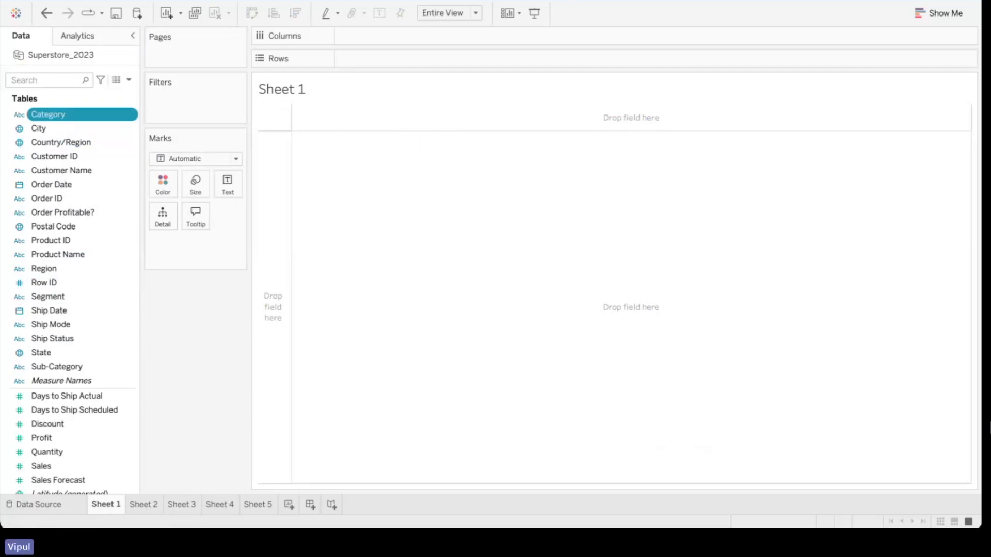
- Build a bar chart on Sheet 1 with Category and Region on Rows and Sales on Columns
drag(57, 114, 391, 59)
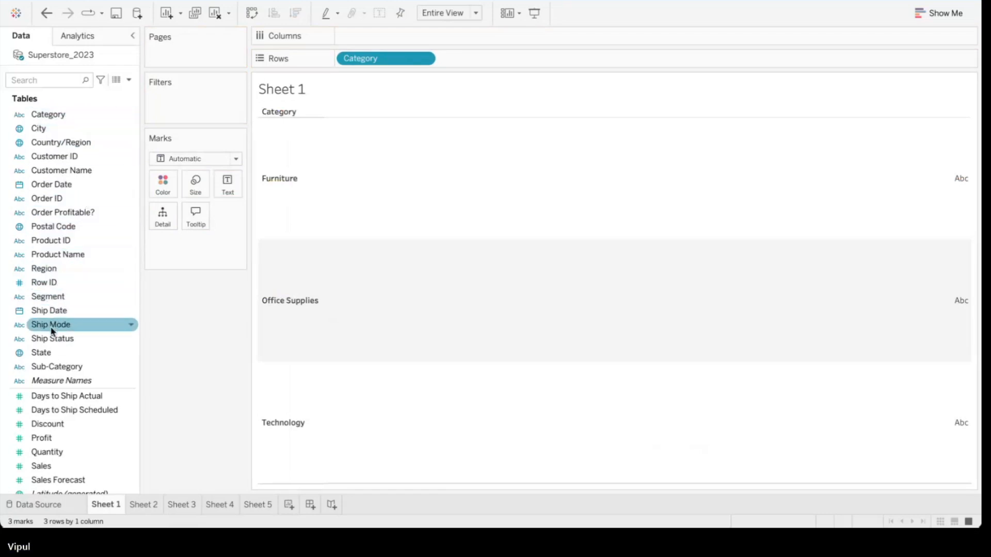
drag(46, 467, 347, 43)
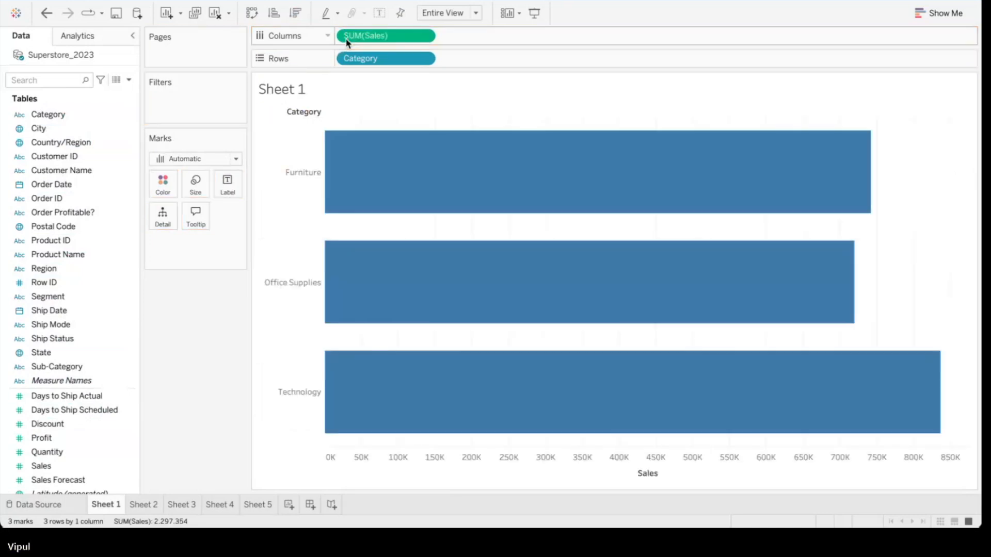
drag(59, 273, 504, 64)
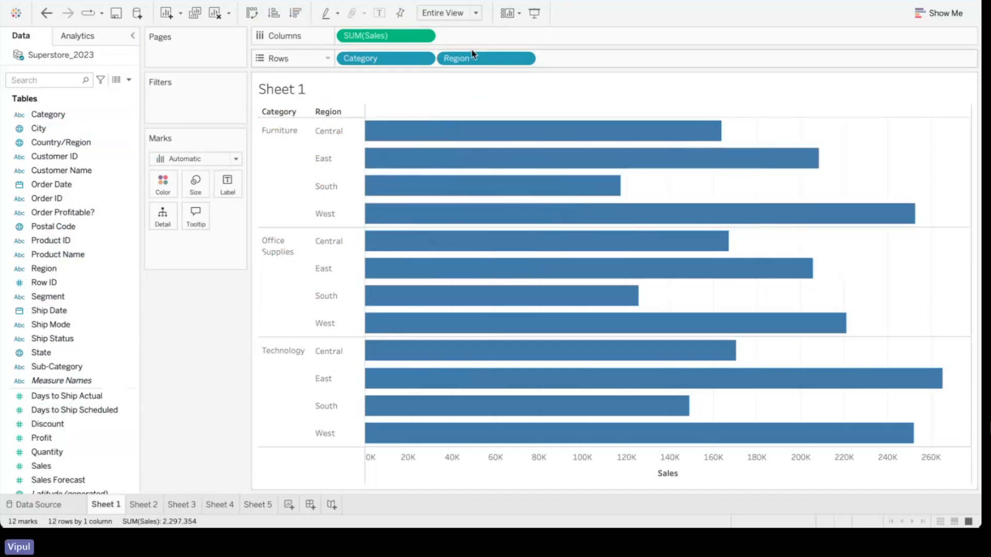
- Move Region from Rows to Color to stack the category bars, and inspect the Furniture bar's regional segments
drag(469, 61, 165, 185)
mouse_move(428, 147)
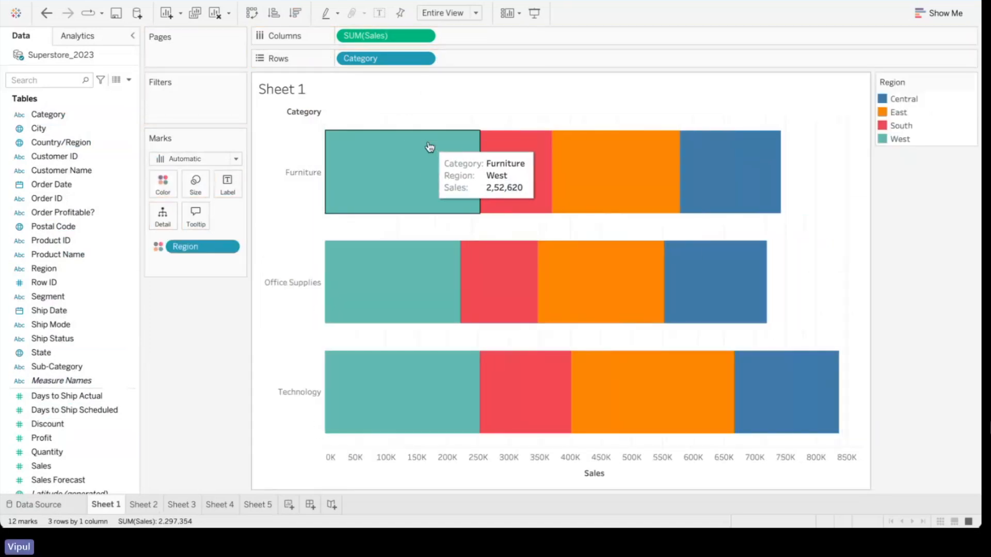
mouse_move(591, 186)
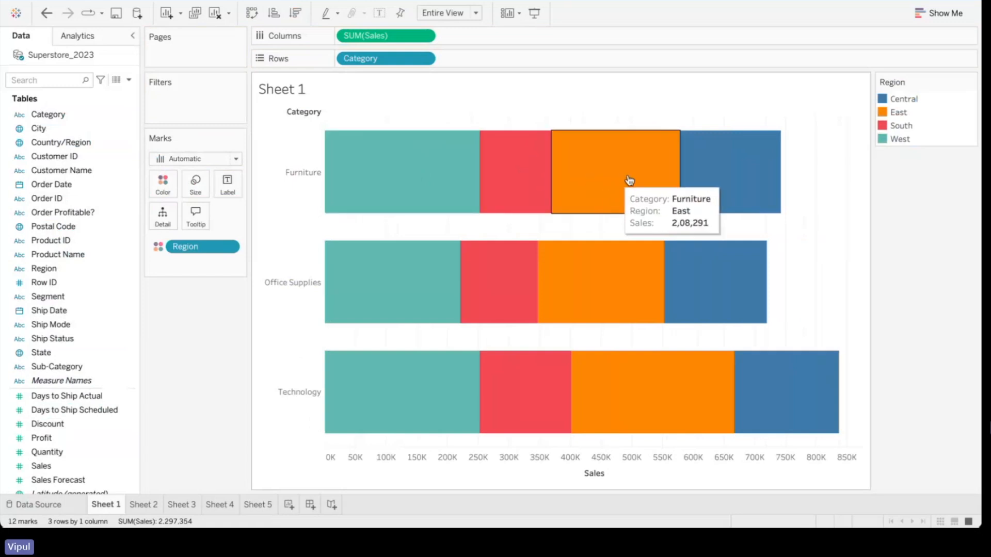
mouse_move(442, 180)
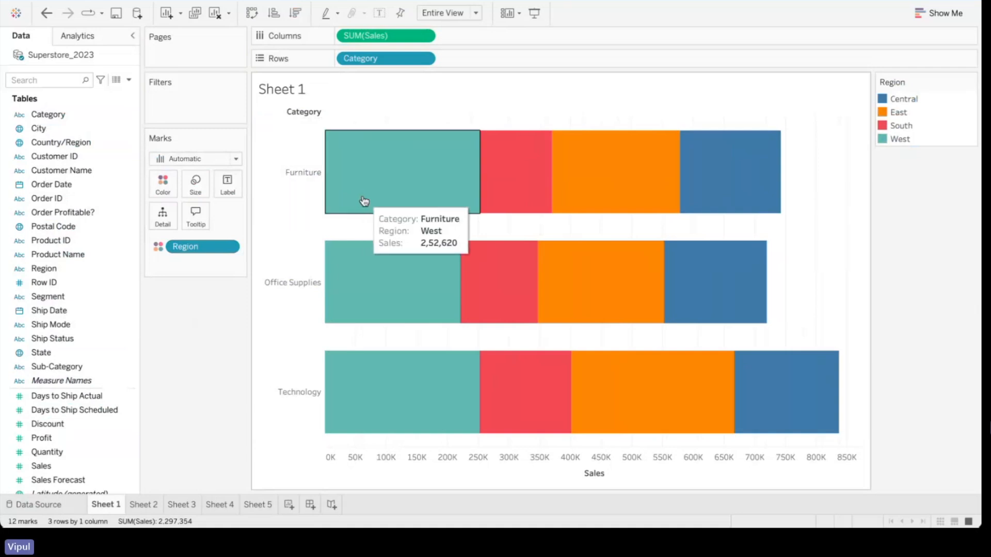
mouse_move(768, 164)
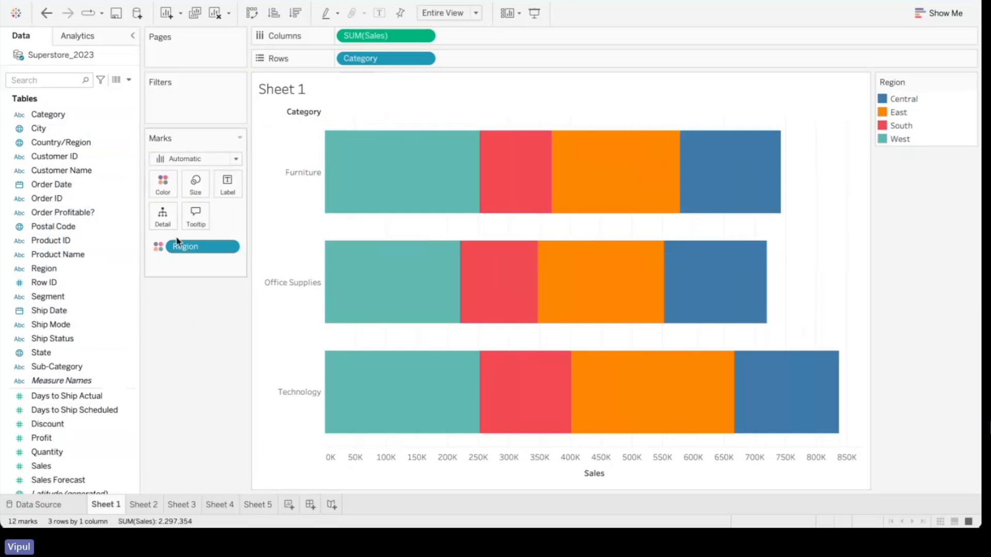
- Move Region from Color back to Rows after Category, and select the four Furniture bars to check their combined sales
drag(177, 243, 504, 59)
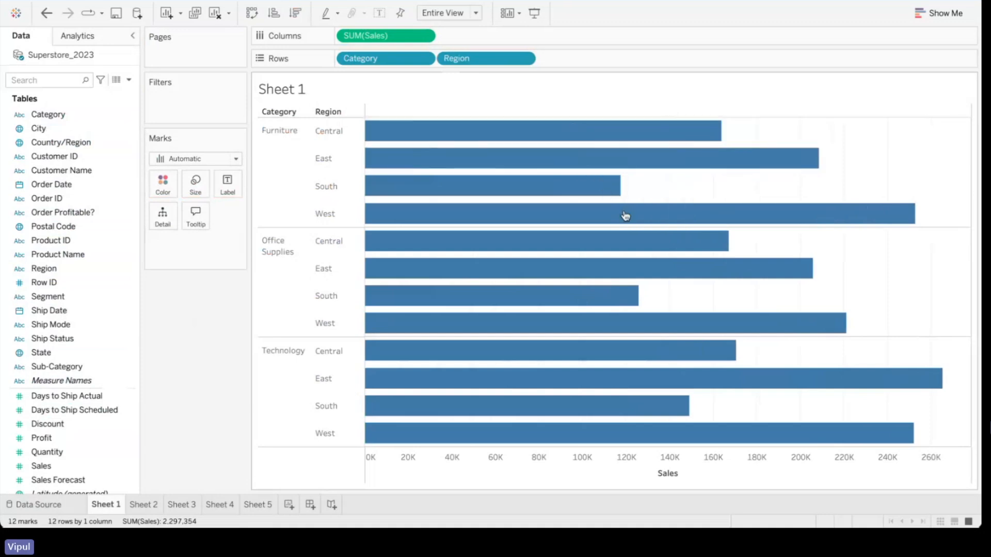
drag(559, 224, 565, 97)
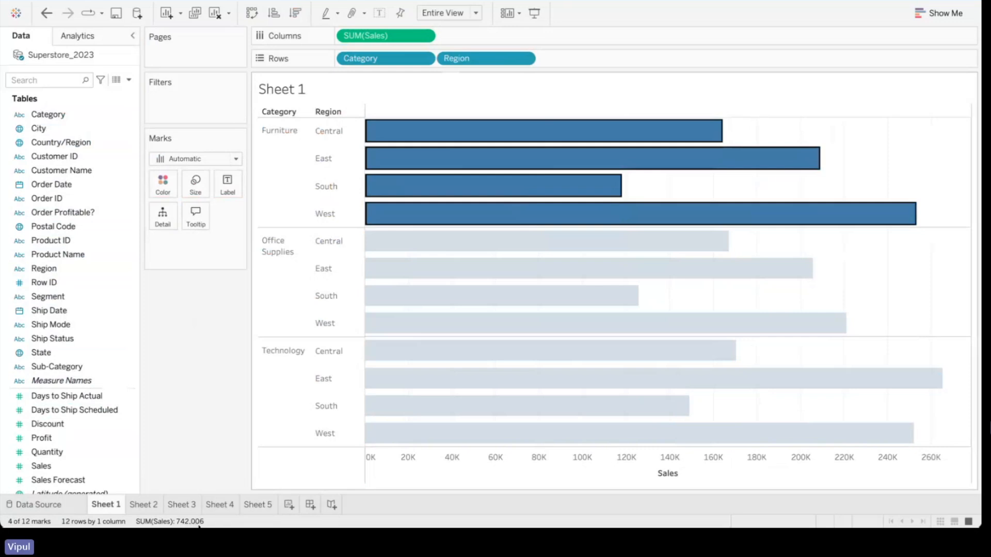
- Remove Region from Rows, add it back after Category to compare the breakdown, and remove it again
click(480, 60)
drag(481, 60, 203, 292)
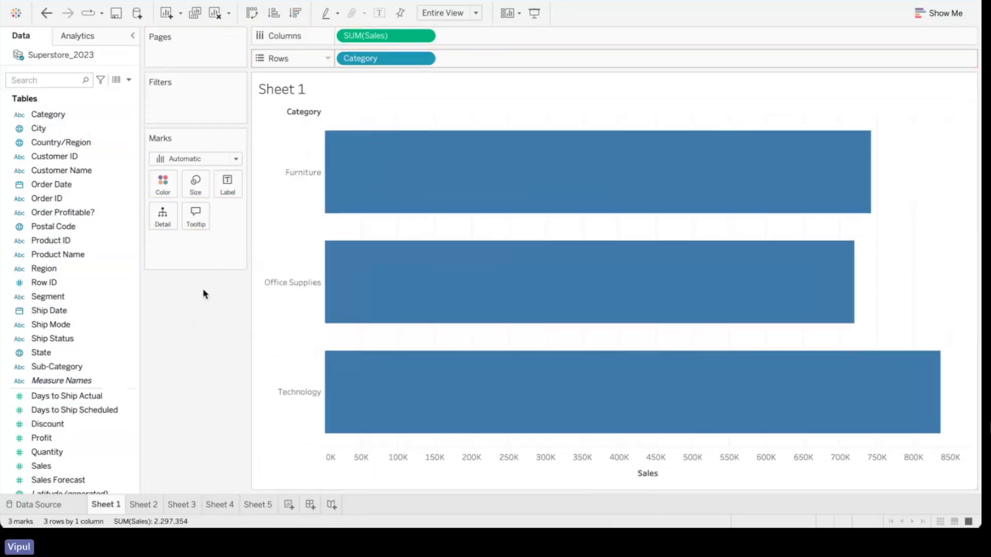
mouse_move(579, 160)
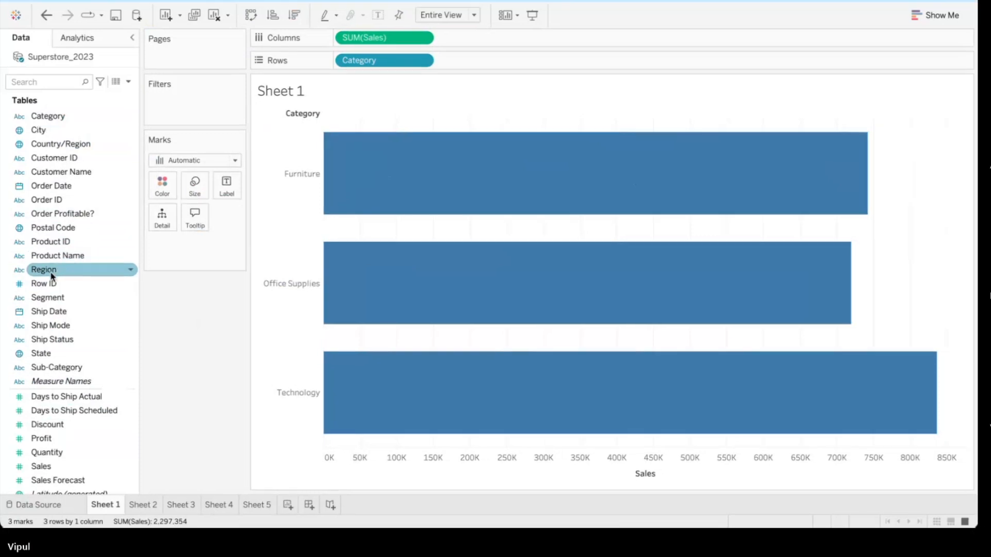
drag(51, 278, 510, 62)
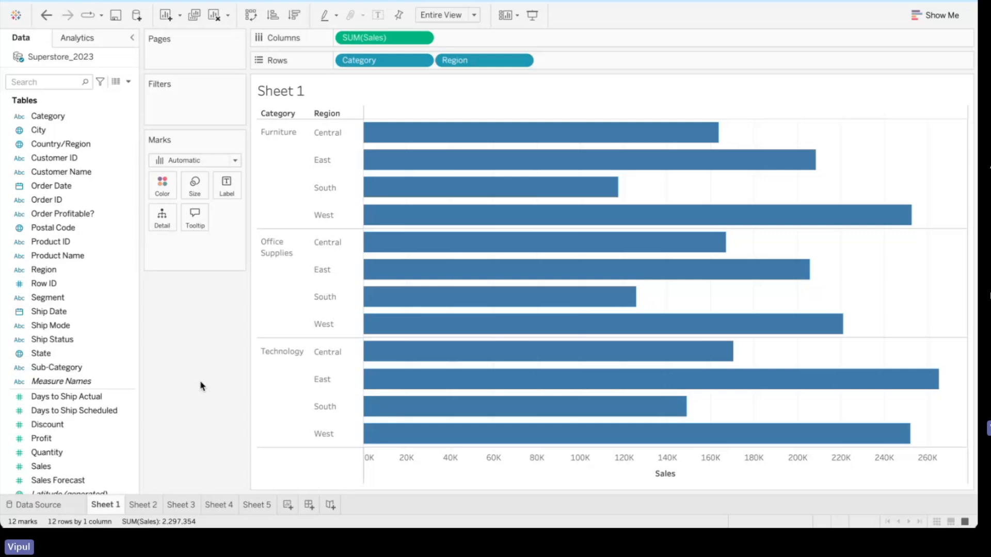
drag(490, 59, 2, 332)
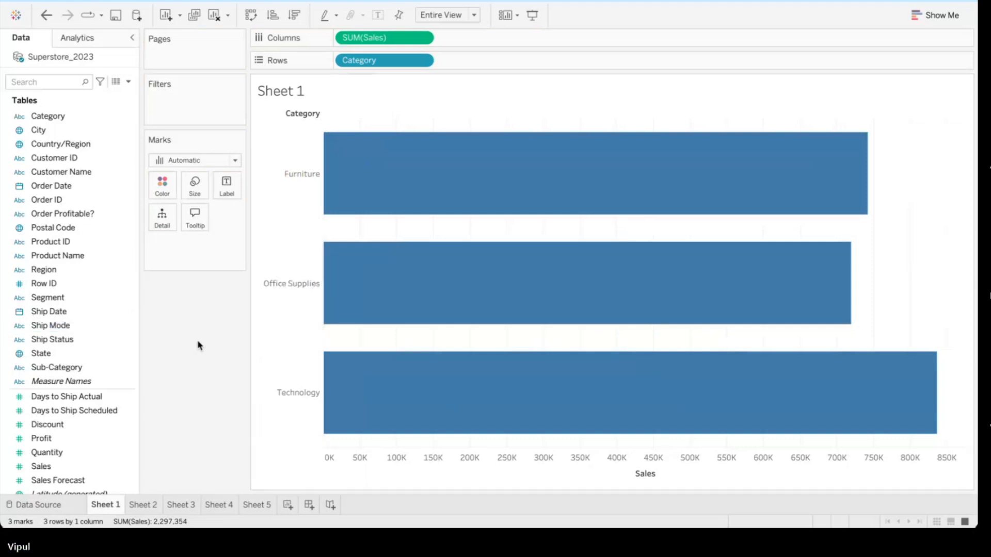
- Add Ship Mode to Rows after Category, and move it to Color to stack the category bars
click(72, 326)
mouse_move(65, 328)
mouse_down()
mouse_move(49, 334)
mouse_move(452, 153)
mouse_move(515, 68)
mouse_up()
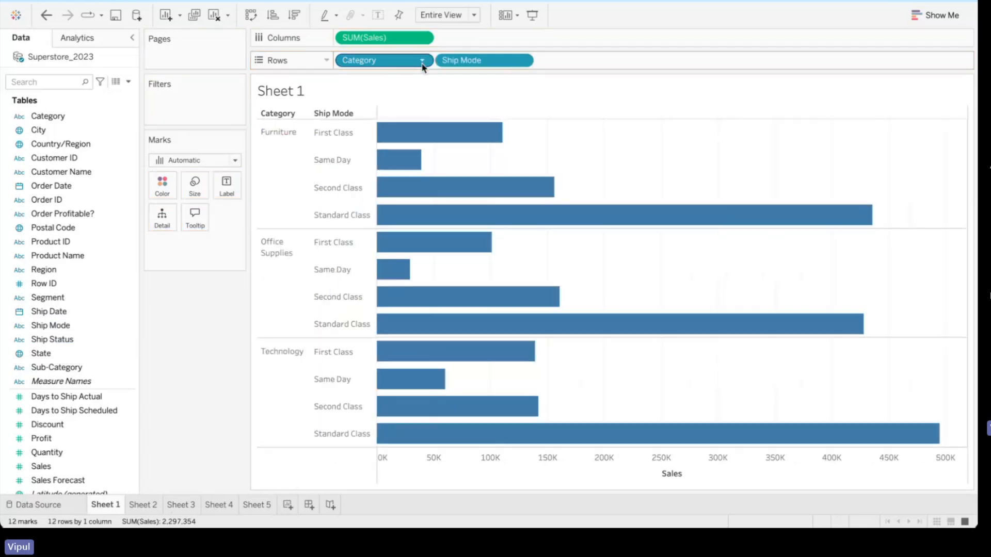
mouse_move(377, 60)
mouse_down()
mouse_move(111, 315)
mouse_move(216, 228)
mouse_move(371, 64)
mouse_up()
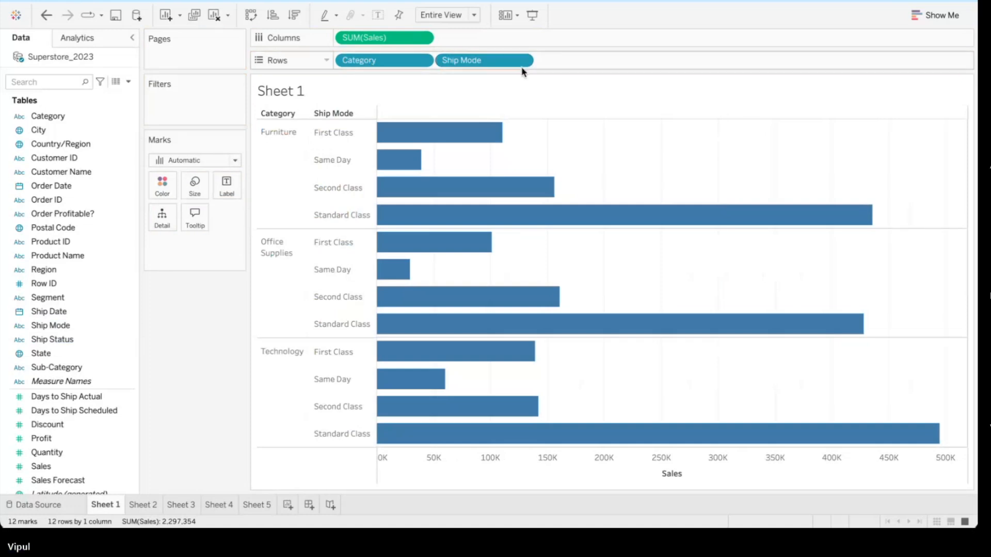
drag(480, 63, 171, 193)
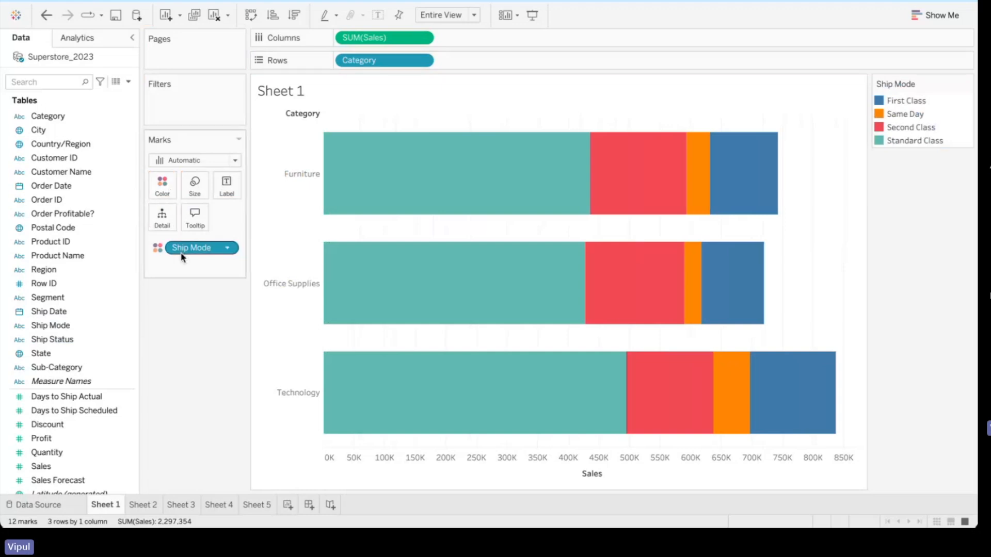
click(163, 185)
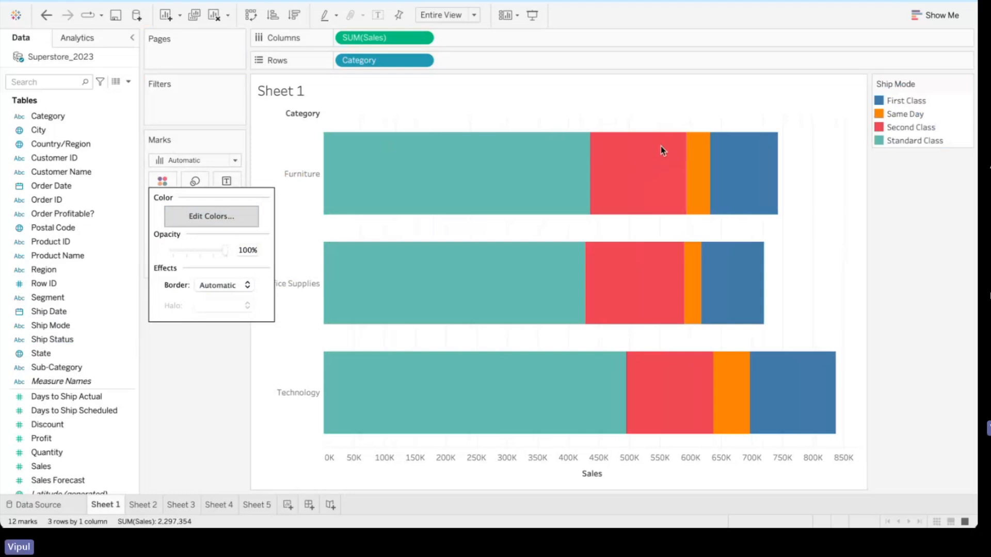
click(637, 376)
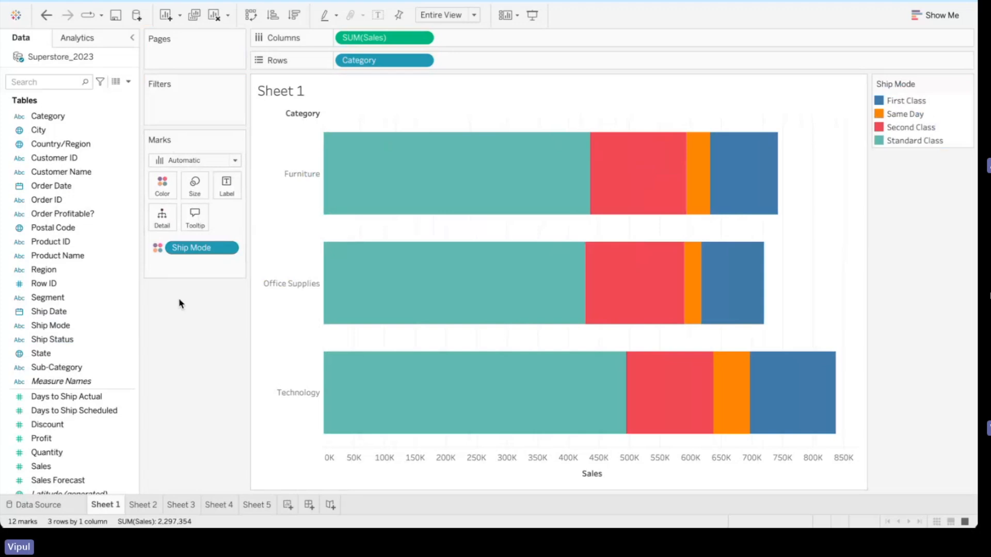
- Clear Sheet 1 and build a horizontal bar chart with State on Rows and Sales on Columns
drag(376, 38, 194, 295)
click(216, 16)
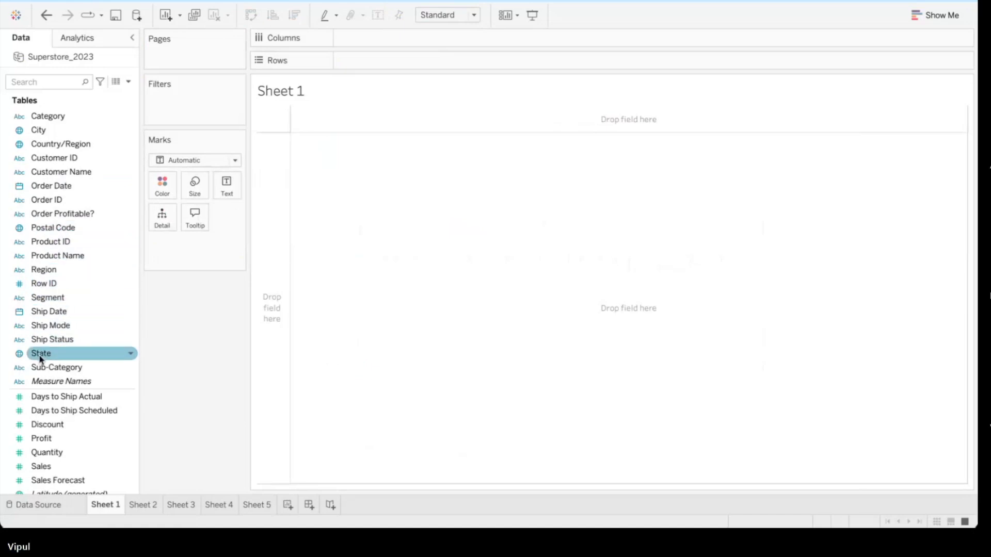
drag(41, 359, 373, 40)
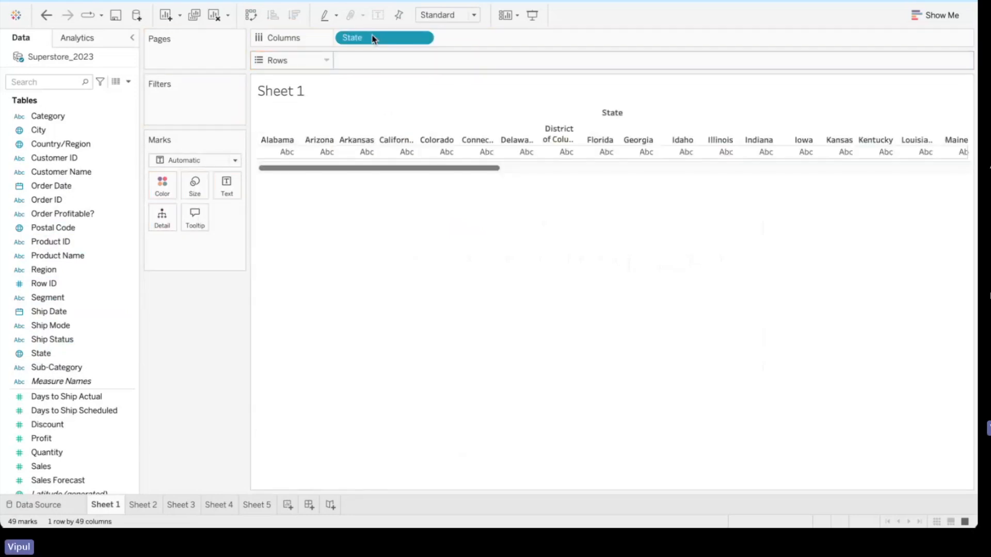
drag(374, 39, 371, 61)
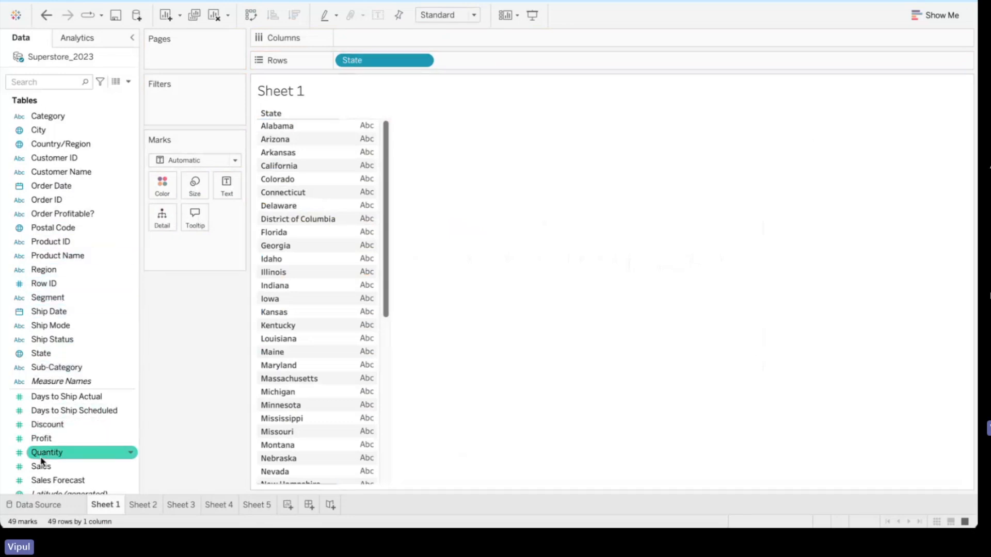
drag(40, 467, 388, 40)
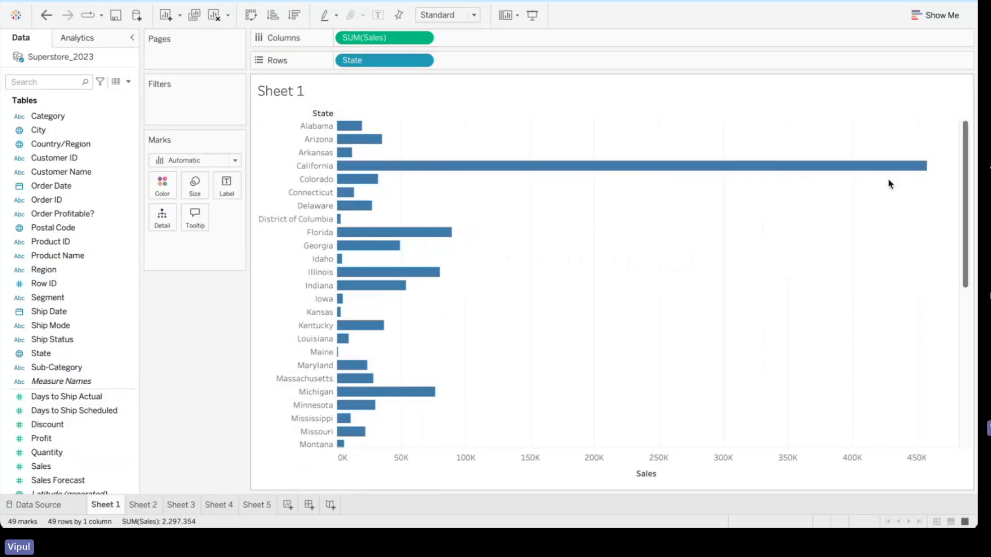
- Swap rows and columns to compare the state chart's orientation, swap them back, and look through the states
click(941, 20)
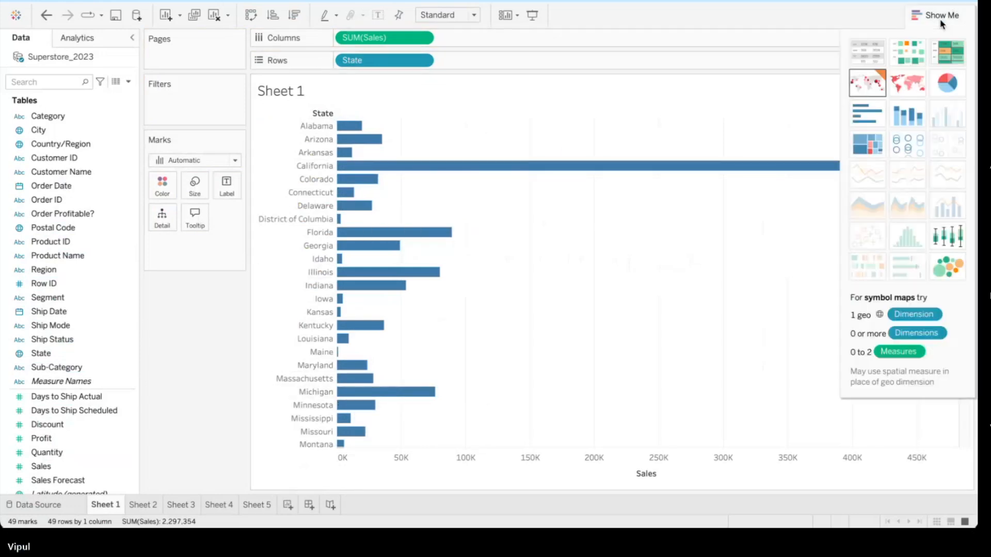
click(942, 24)
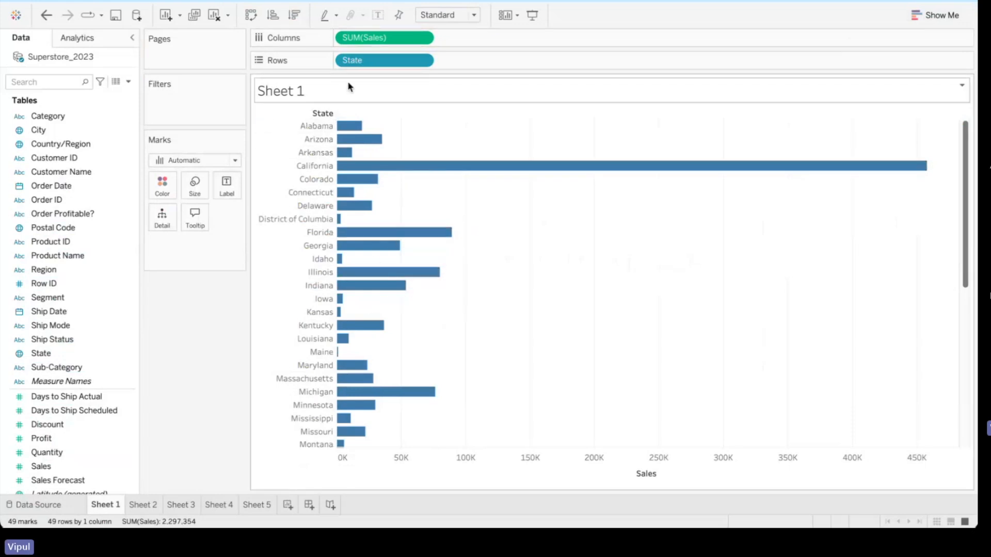
click(253, 16)
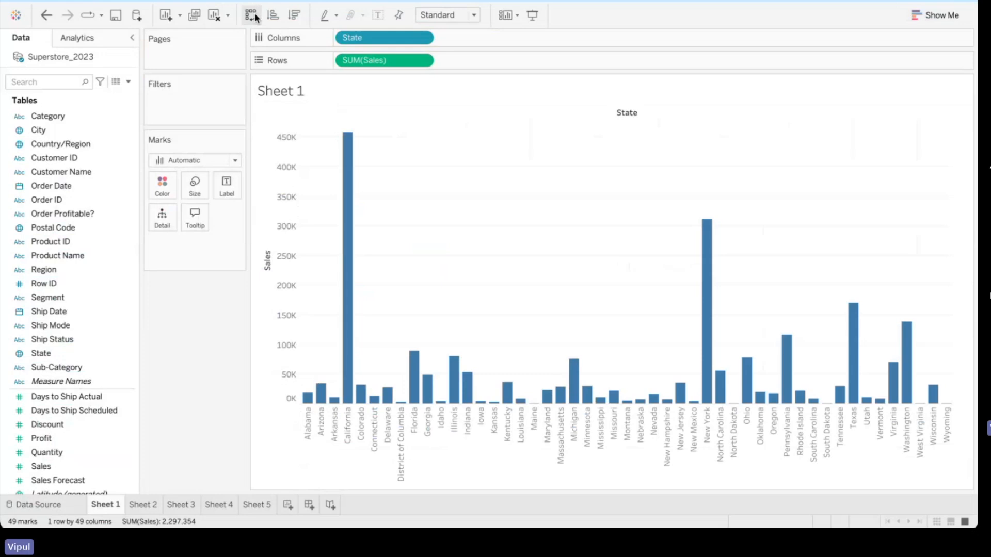
click(253, 16)
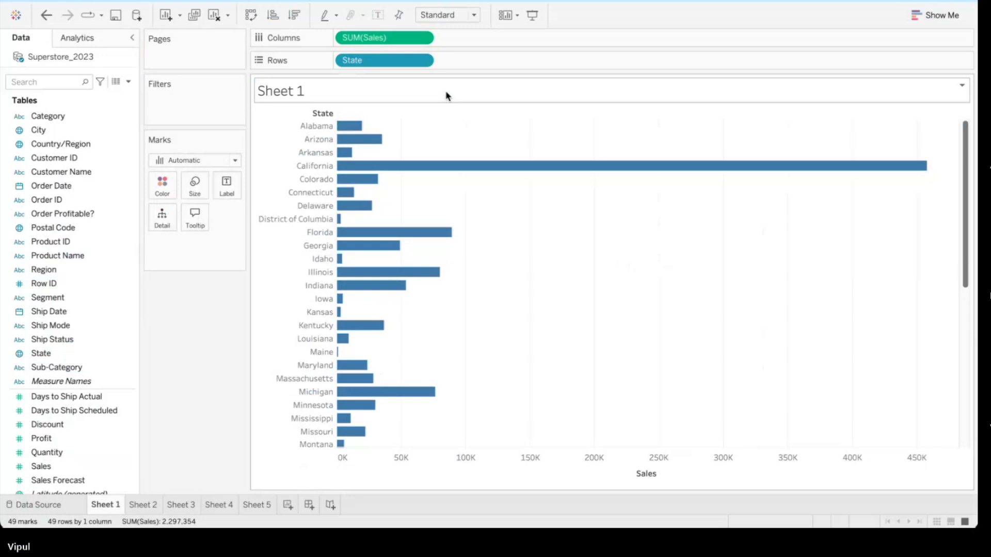
scroll(400, 260, down, 10)
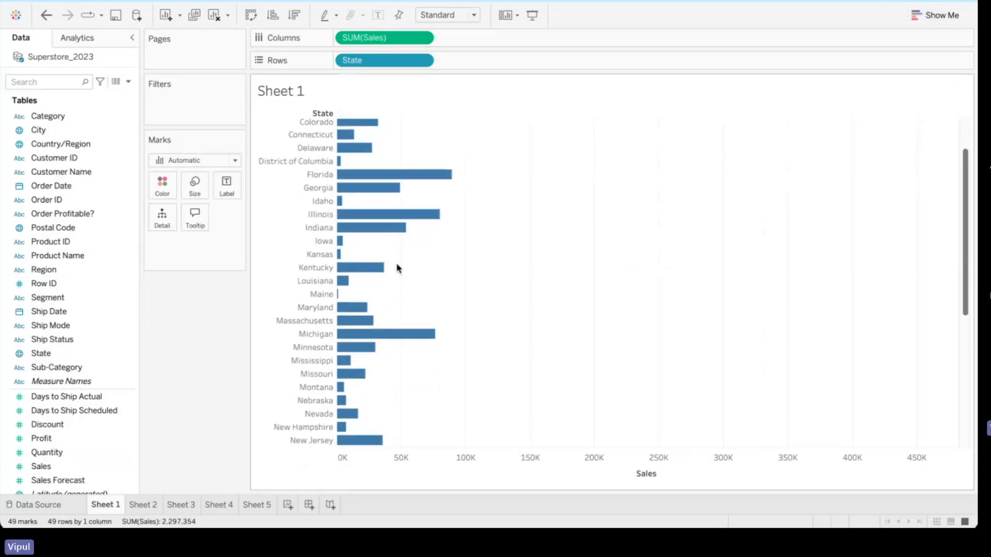
scroll(406, 259, up, 10)
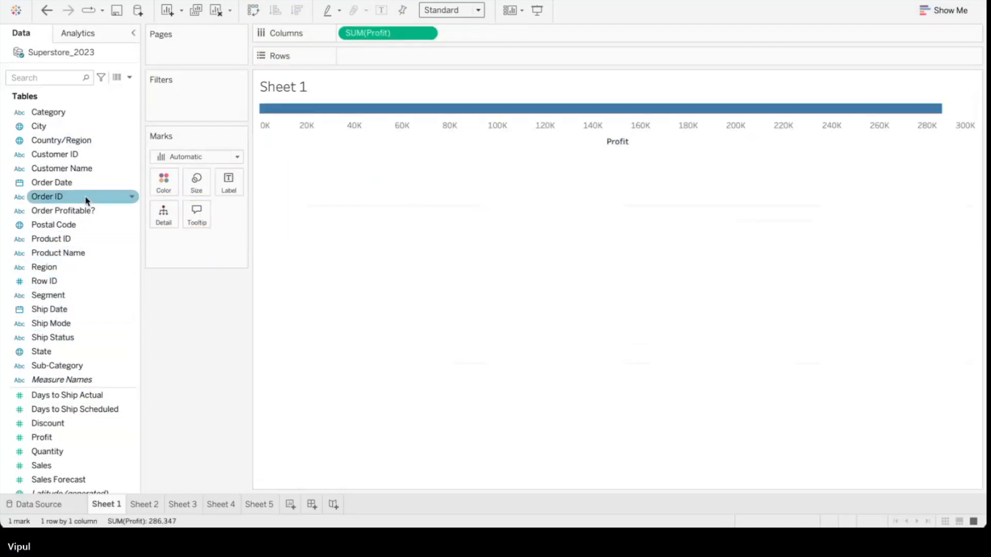
- Add Region to Rows against Profit on Sheet 1, and rename the sheet as Bar
drag(48, 270, 421, 66)
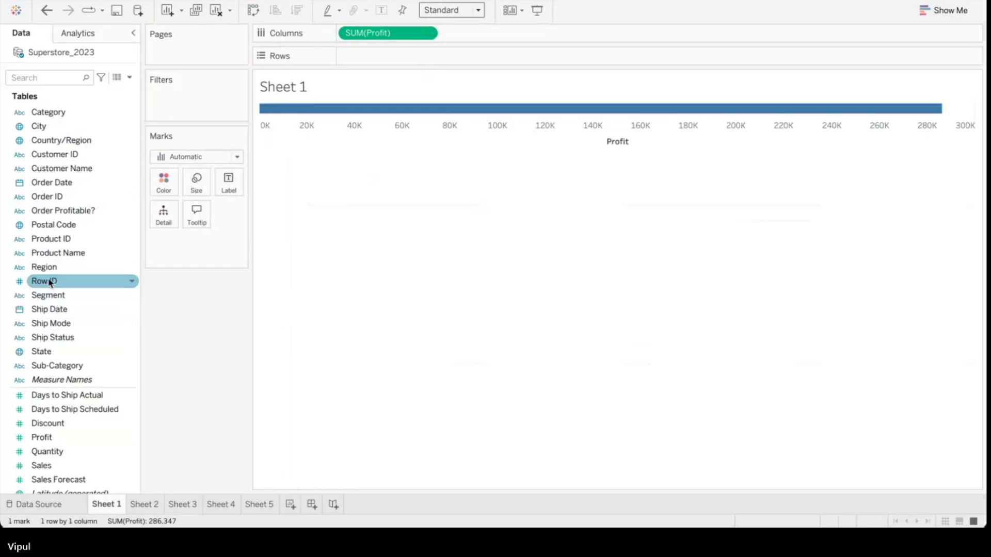
drag(49, 269, 370, 60)
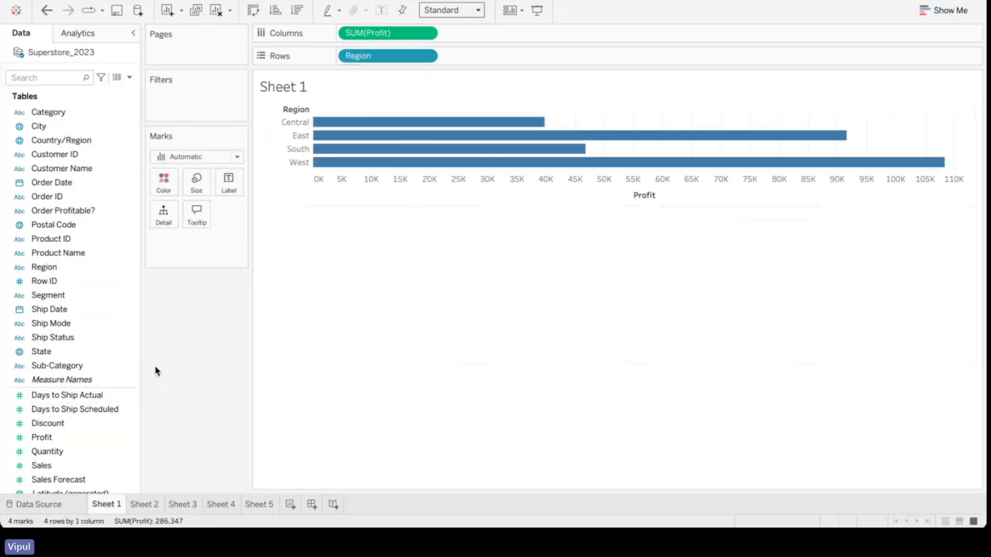
text(Bar)
click(371, 381)
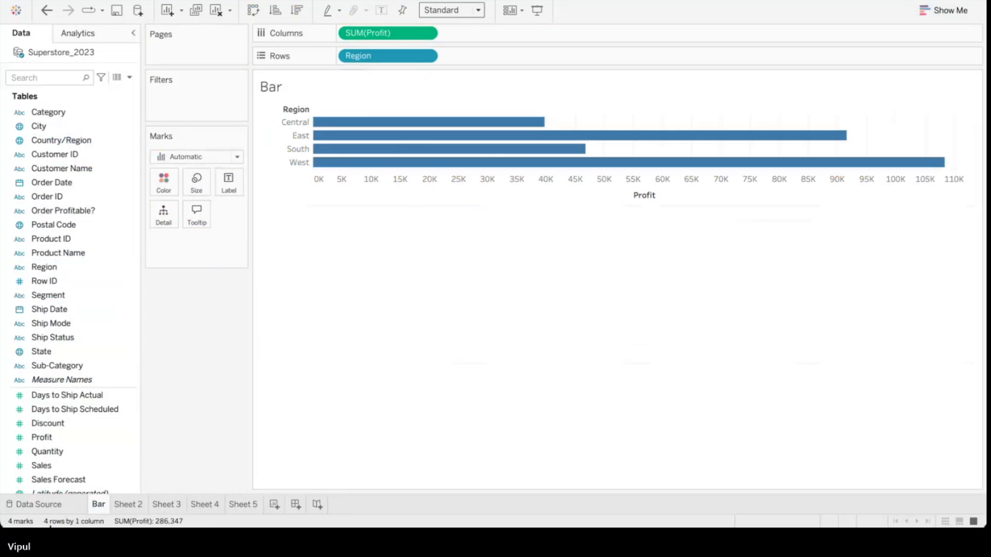
- Show mark labels on the regional profit bars of the Bar sheet
click(136, 509)
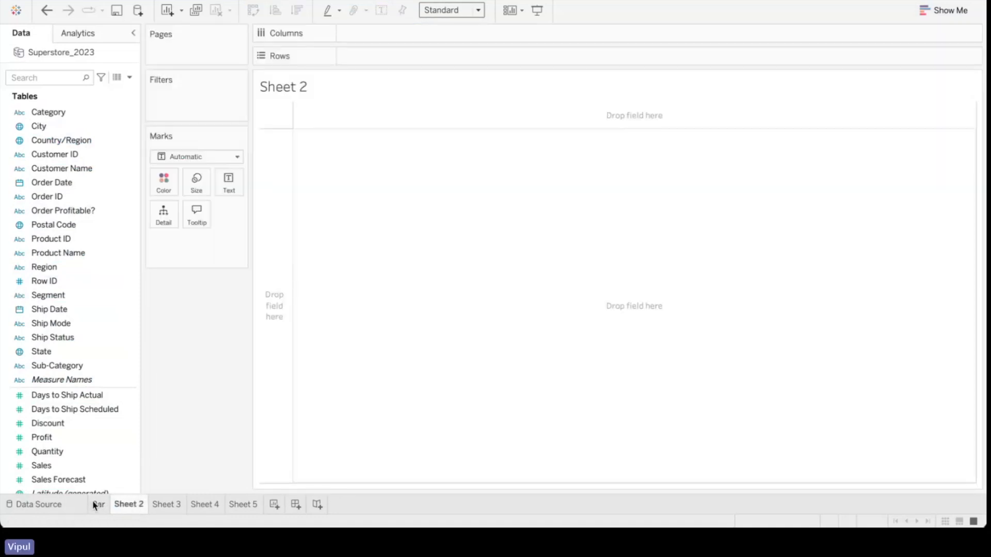
click(96, 506)
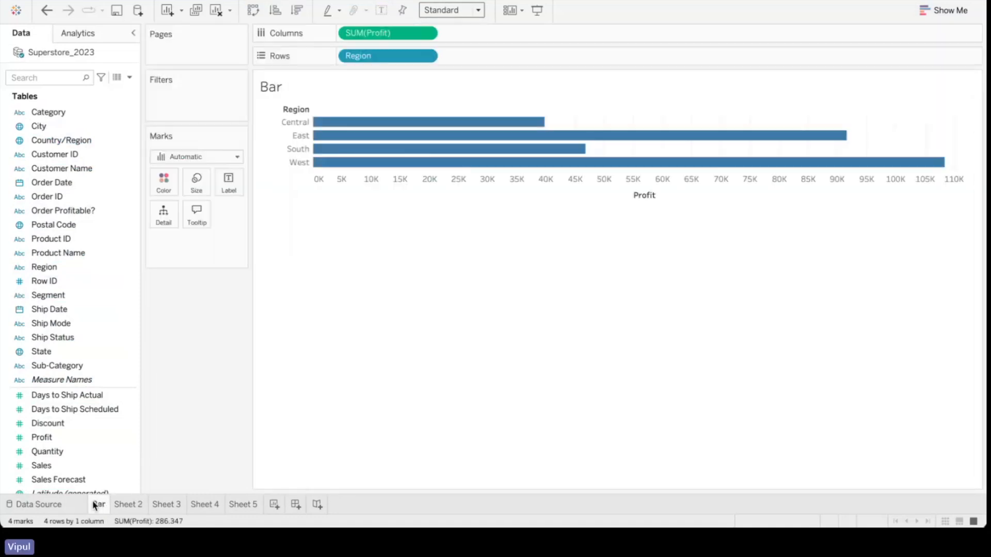
click(380, 13)
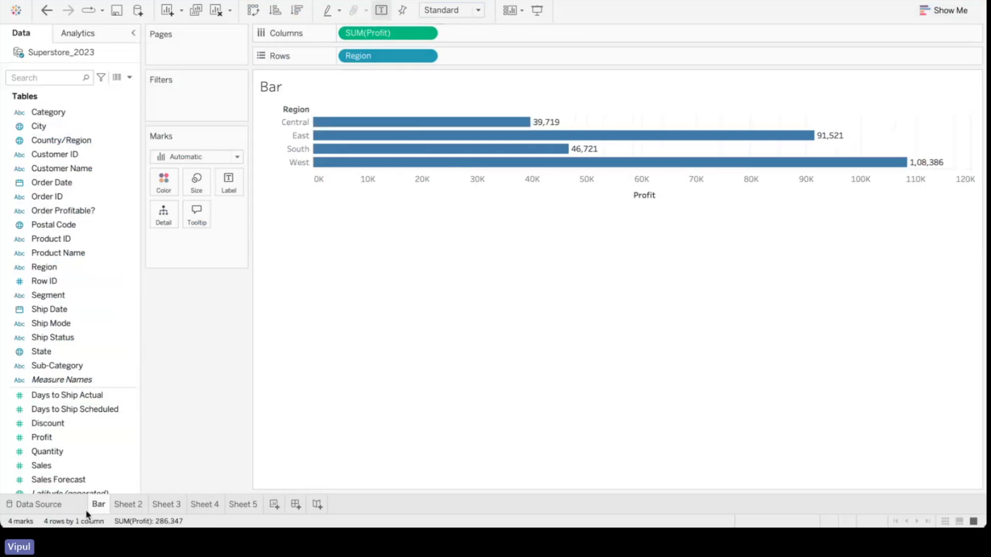
- Build a column chart on Sheet 2 with Profit on Rows and Region on Columns
click(126, 507)
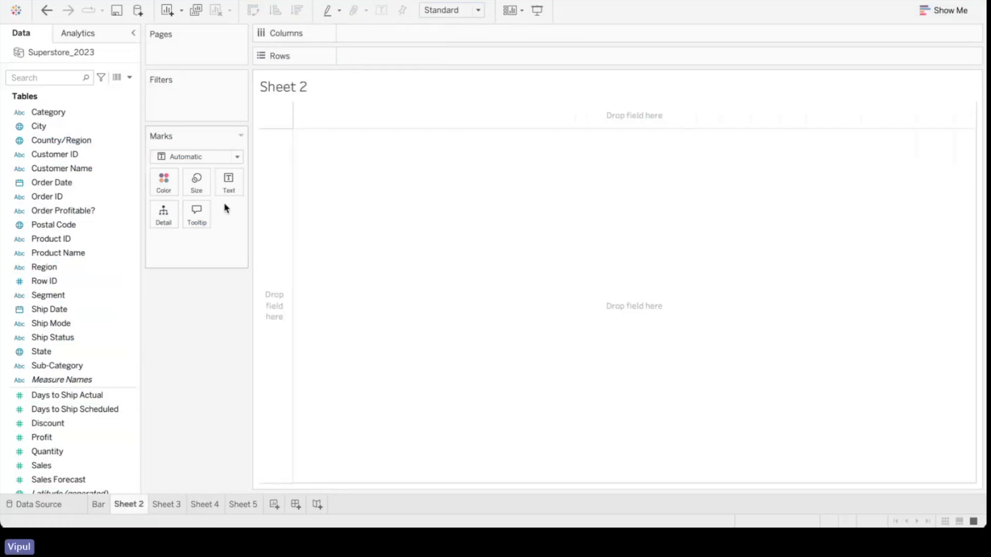
drag(42, 445, 378, 67)
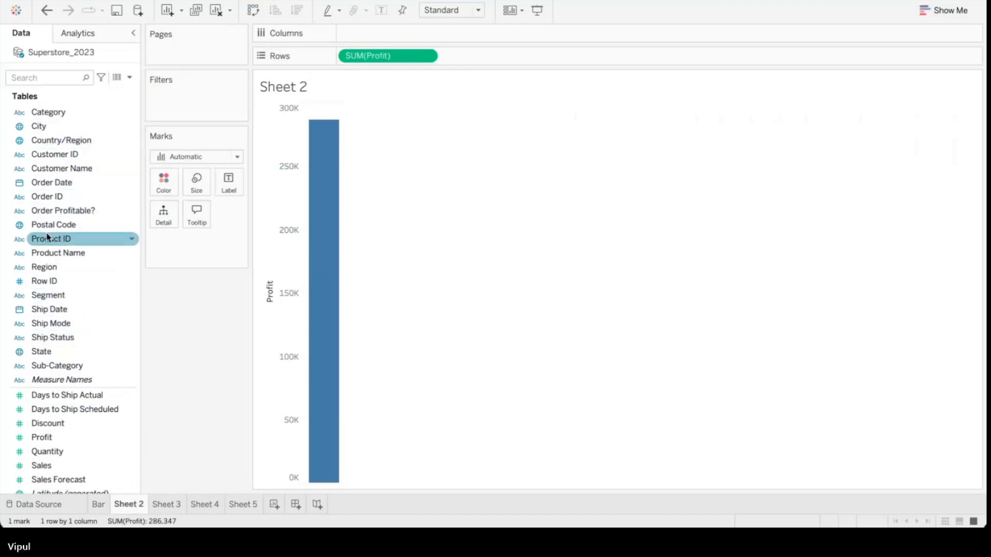
drag(50, 267, 401, 36)
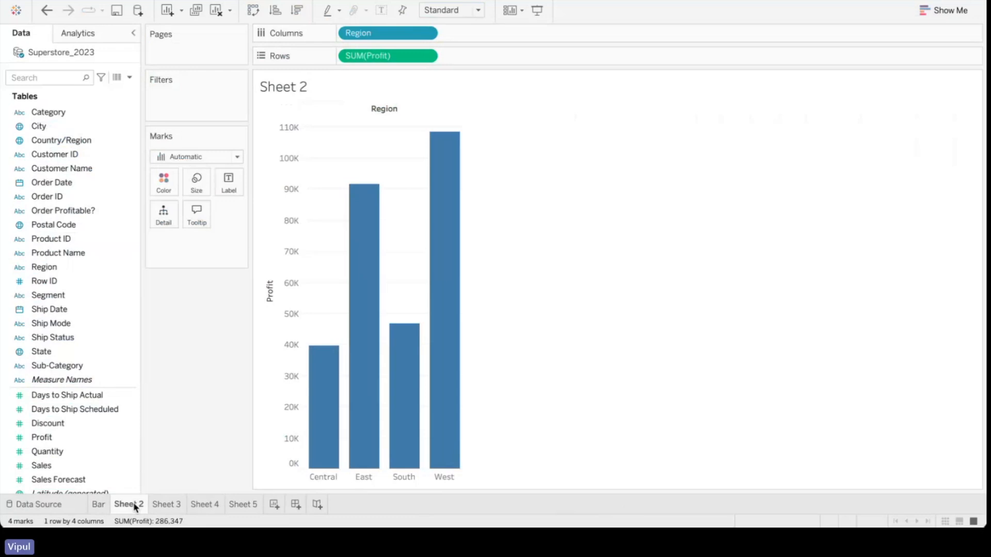
- Rename Sheet 2 as Column and show mark labels on its columns
click(154, 364)
text(Column)
click(671, 249)
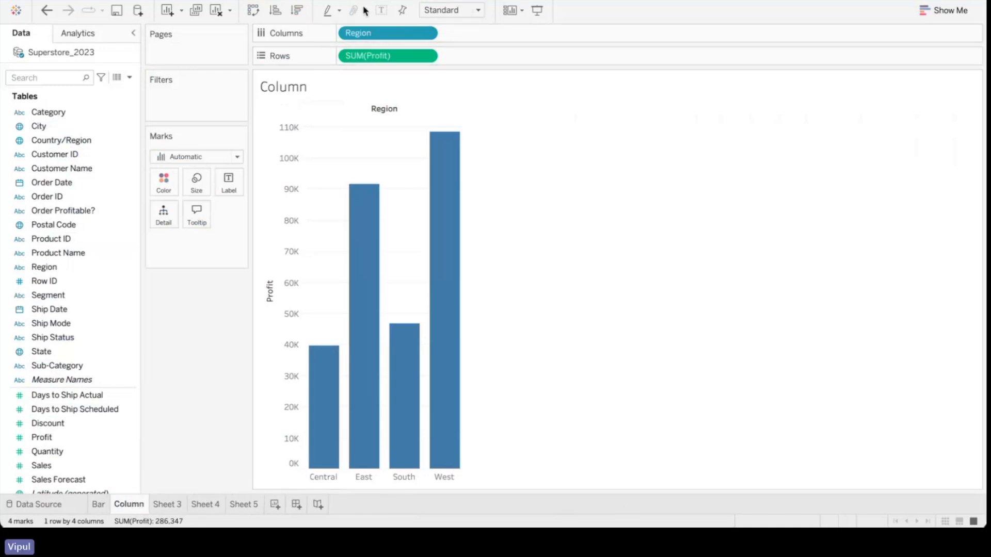
click(379, 12)
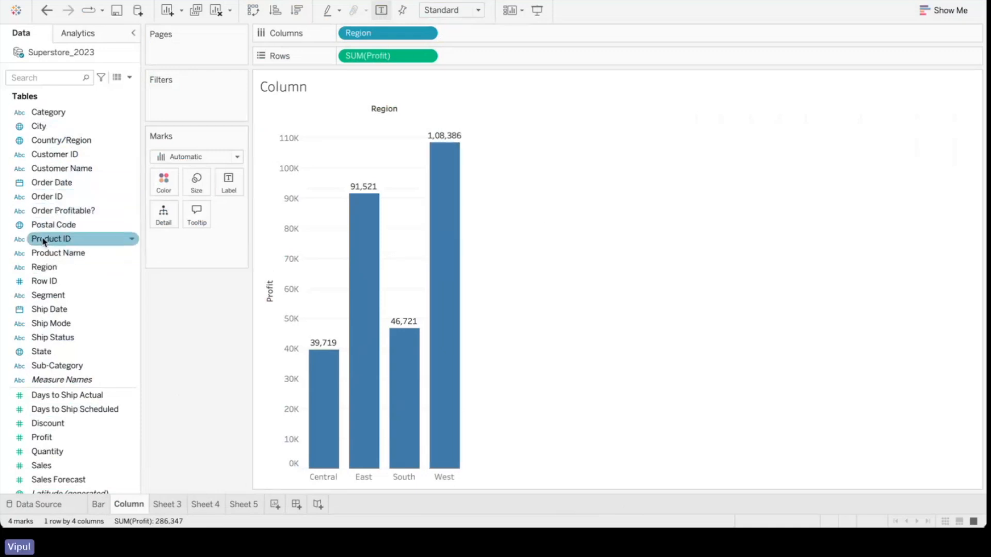
- Add Category to Rows before Profit, and move it to Columns after Region to split each region's columns
mouse_move(55, 112)
mouse_down()
mouse_move(401, 95)
mouse_move(487, 60)
mouse_up()
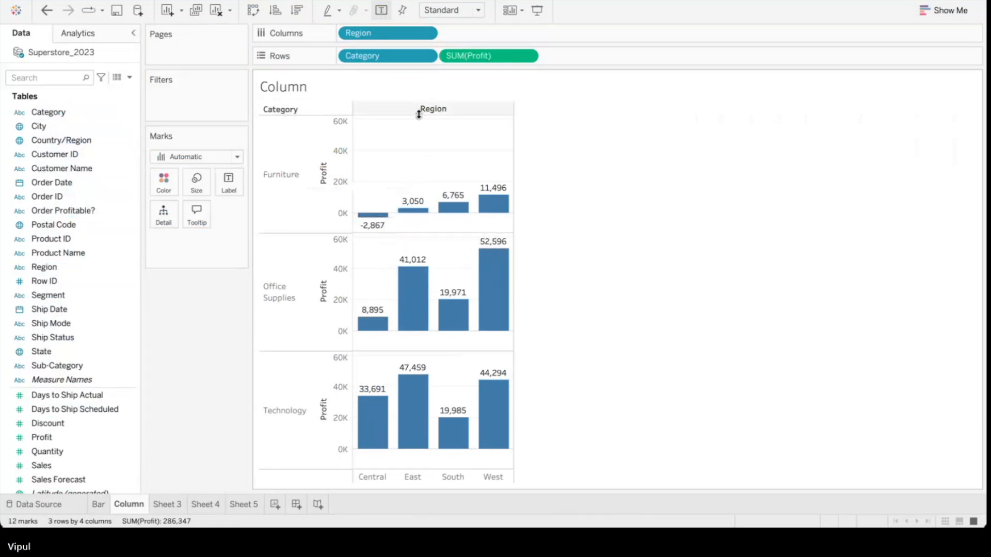
mouse_move(386, 221)
drag(376, 59, 578, 55)
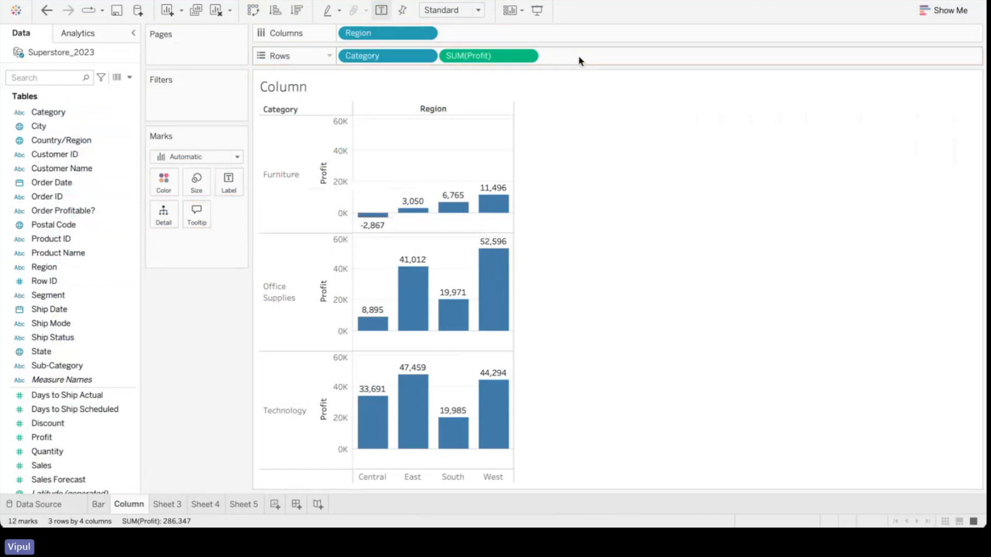
drag(356, 56, 478, 41)
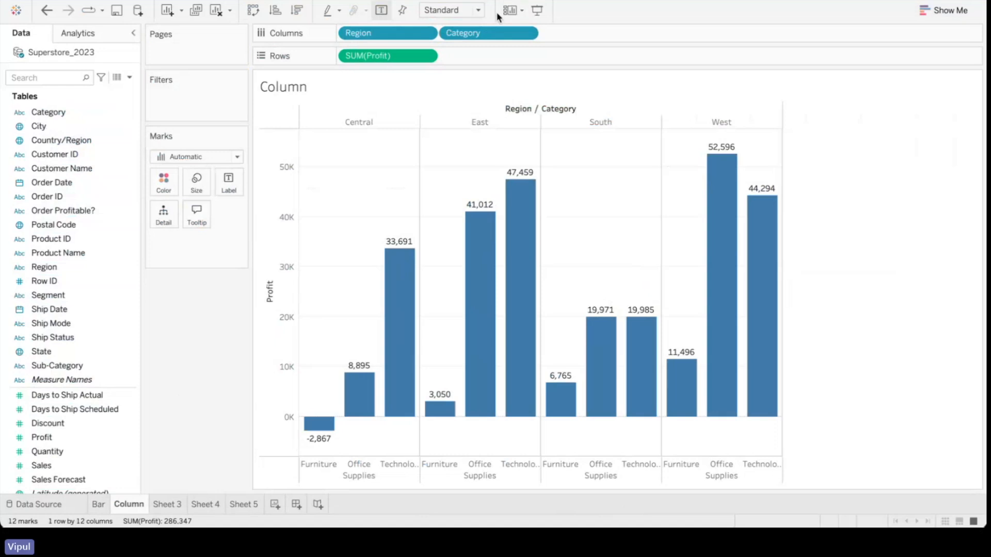
- Move Category from Columns to Rows before Profit, and return it to Columns after Region
double_click(482, 33)
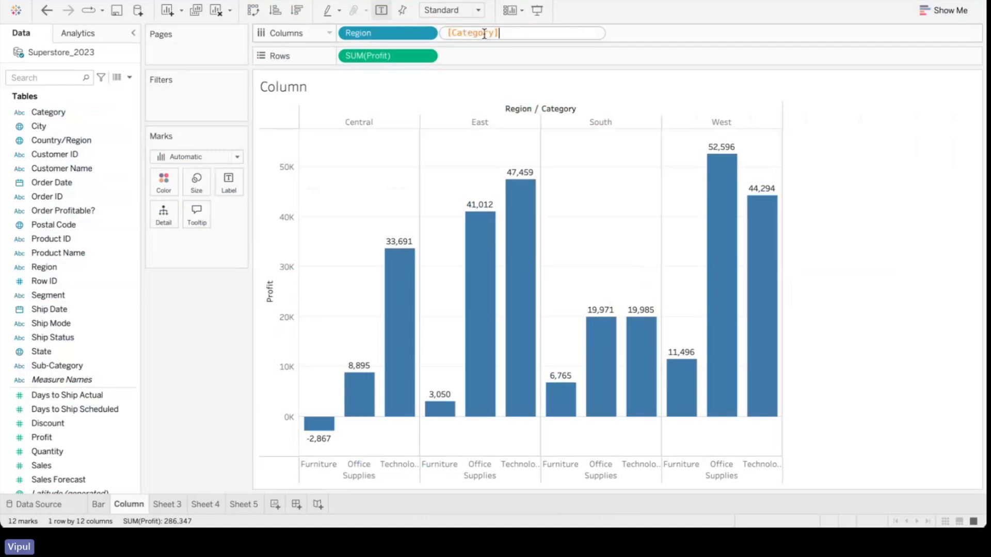
key(Return)
drag(461, 38, 484, 59)
drag(376, 57, 480, 36)
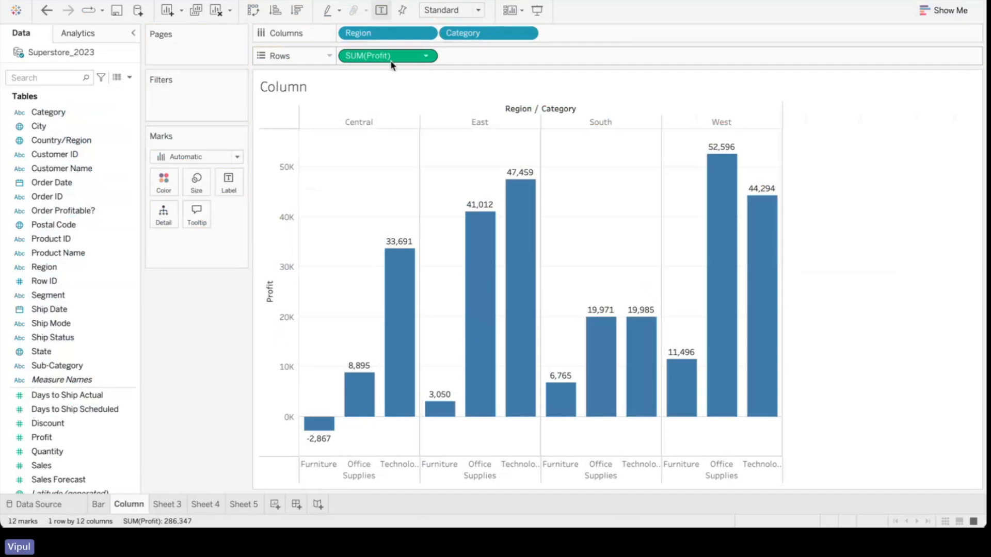
- Duplicate the Profit measure on Rows to show a second set of columns, and remove the duplicate from Rows
drag(380, 62, 491, 55)
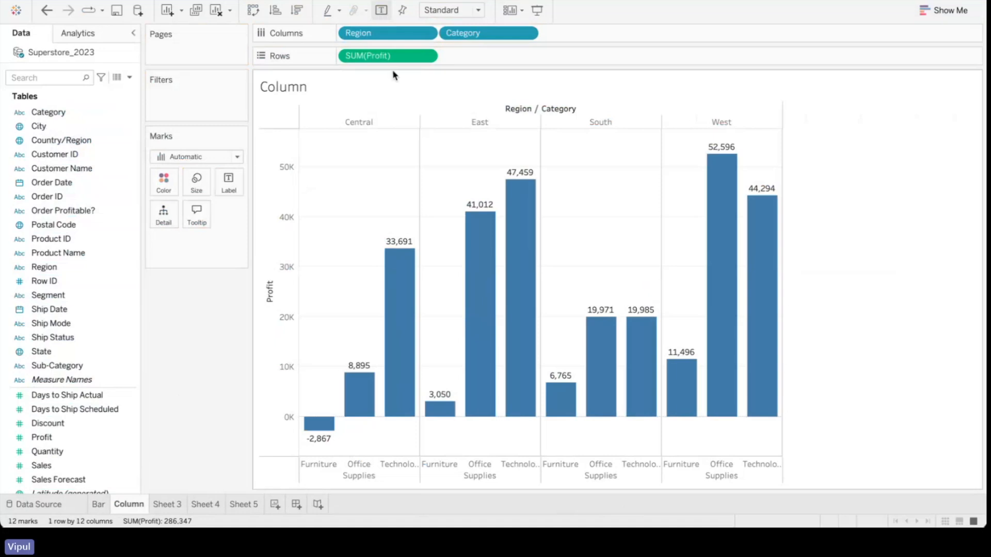
drag(380, 60, 505, 60)
mouse_move(771, 361)
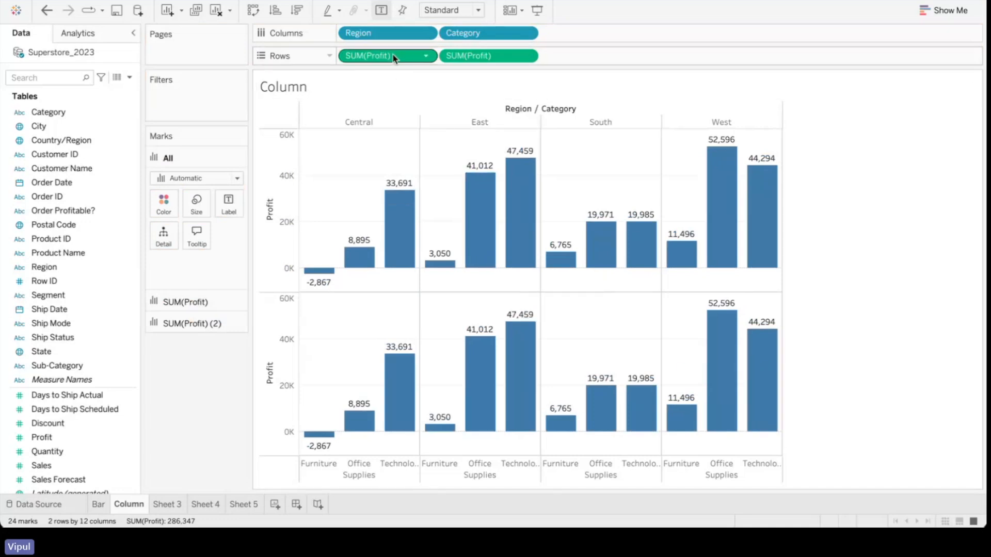
mouse_move(366, 416)
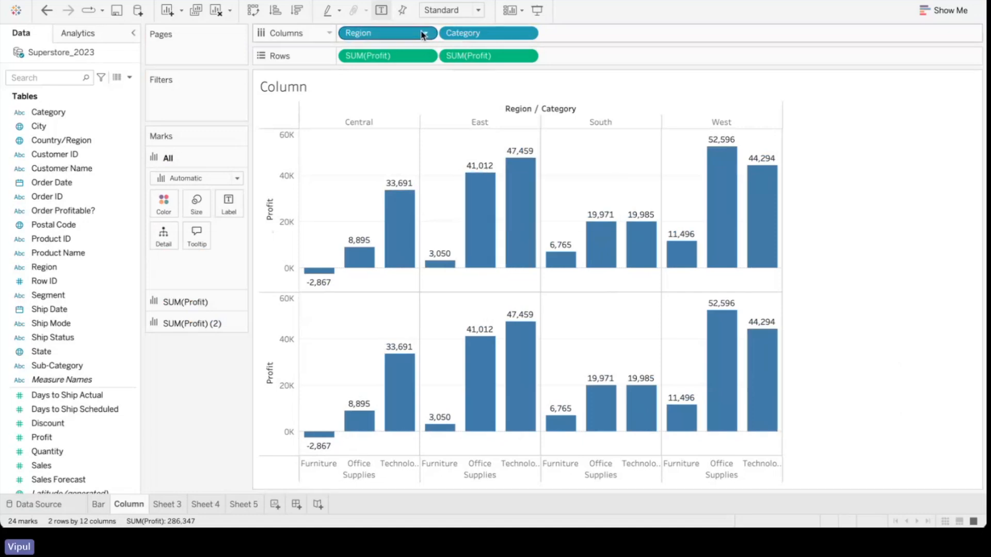
drag(462, 59, 196, 400)
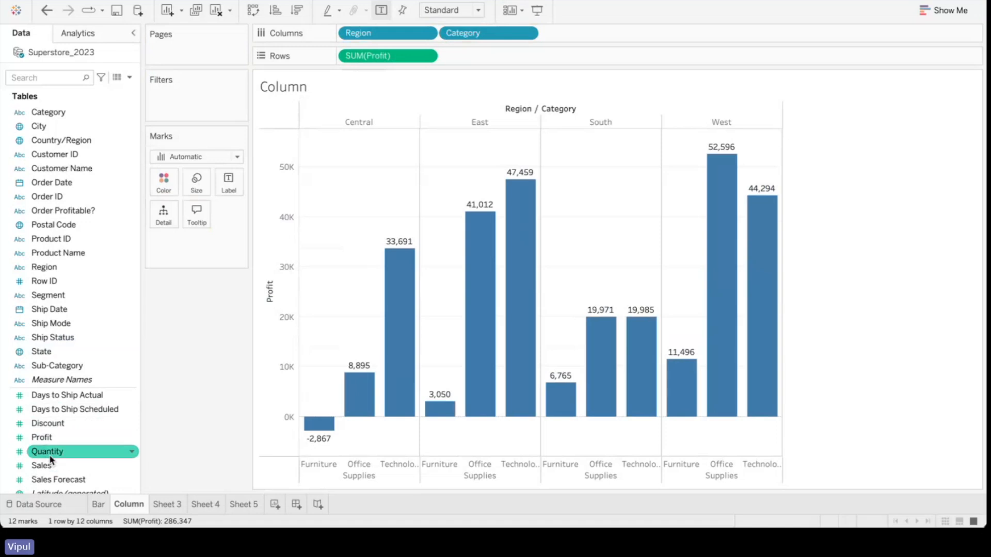
- Color the columns by Profit and inspect the Central Furniture and West Technology columns
drag(32, 439, 157, 183)
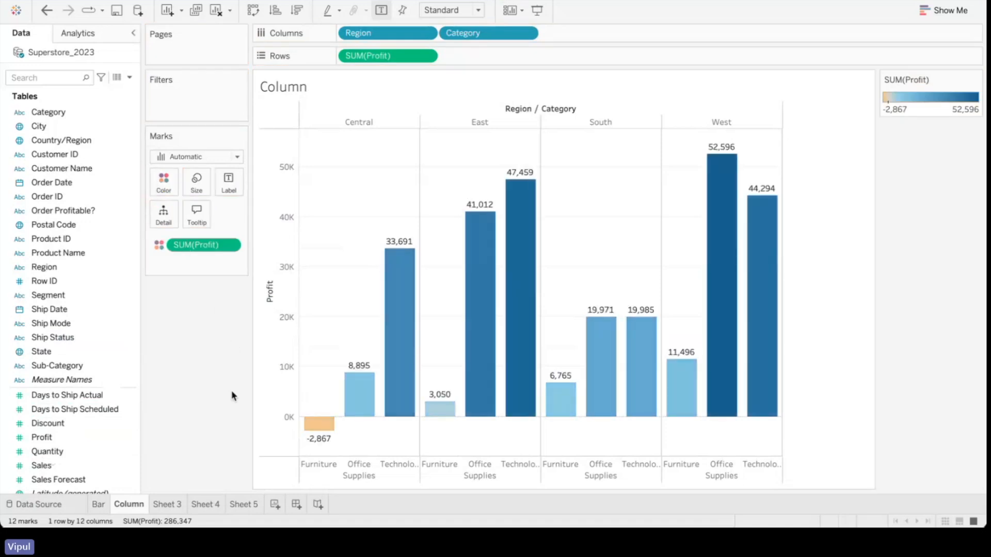
mouse_move(323, 435)
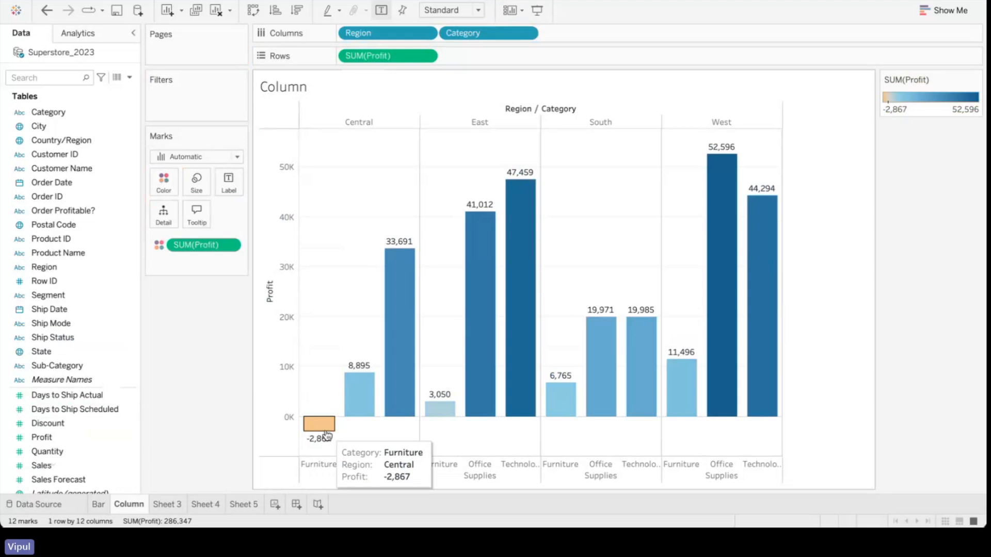
mouse_move(769, 205)
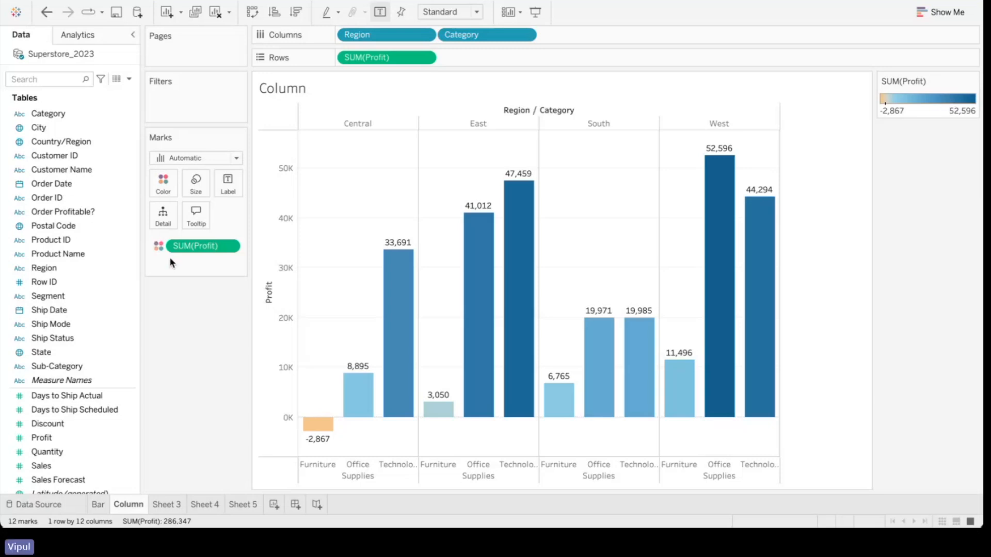
- Open the color settings for the columns' marks
click(164, 186)
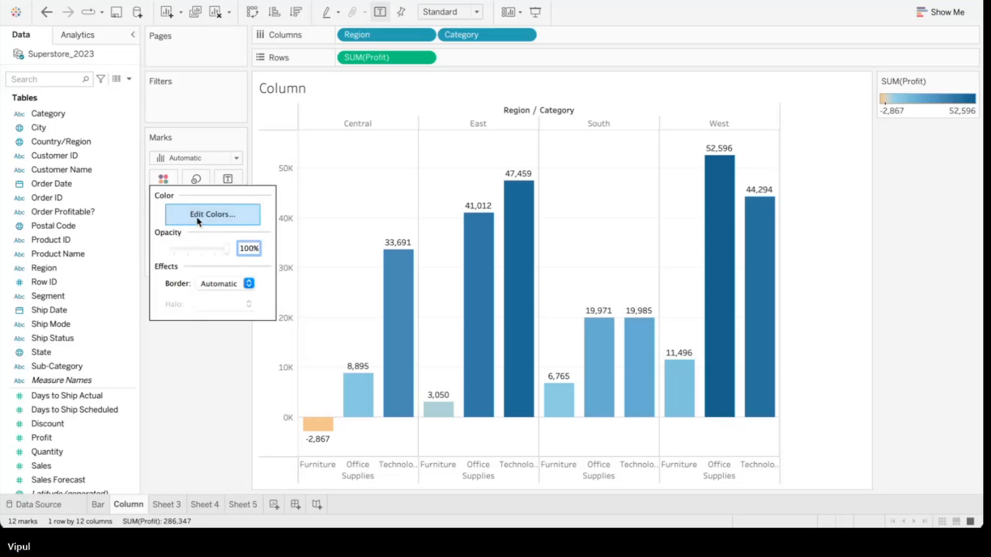